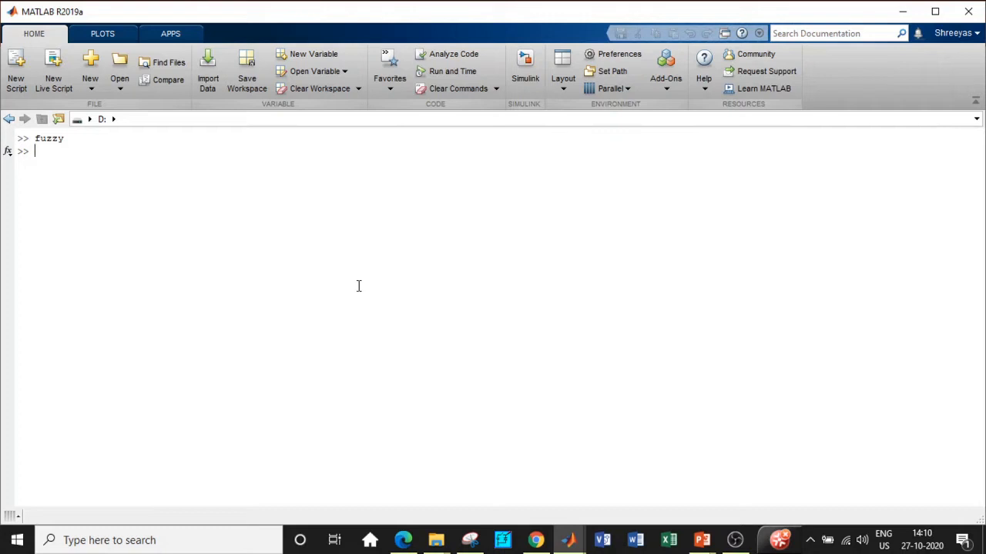
Launch the Fuzzy Logic Designer with the fuzzy command and add a second input variable to the system
type("fuzzy")
key("Return")
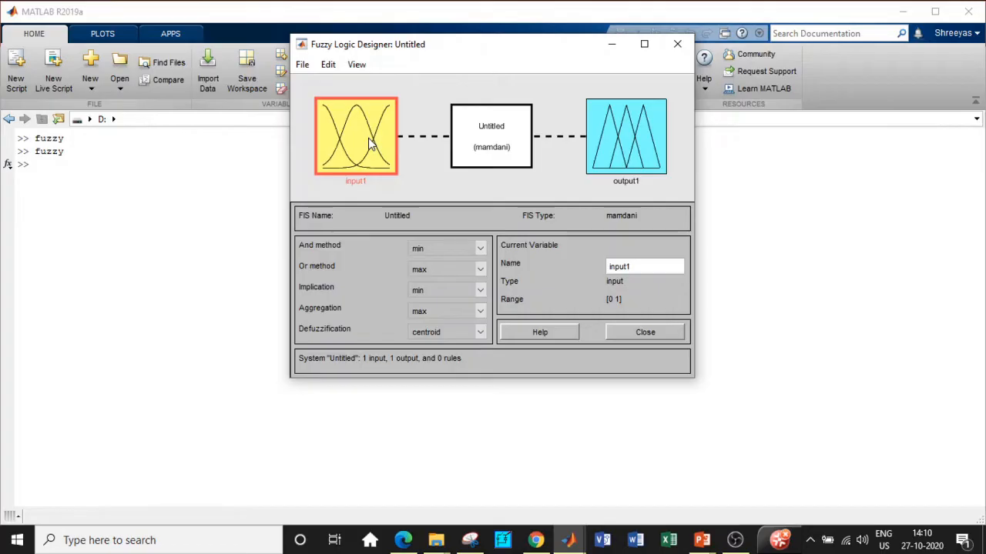
left_click(303, 65)
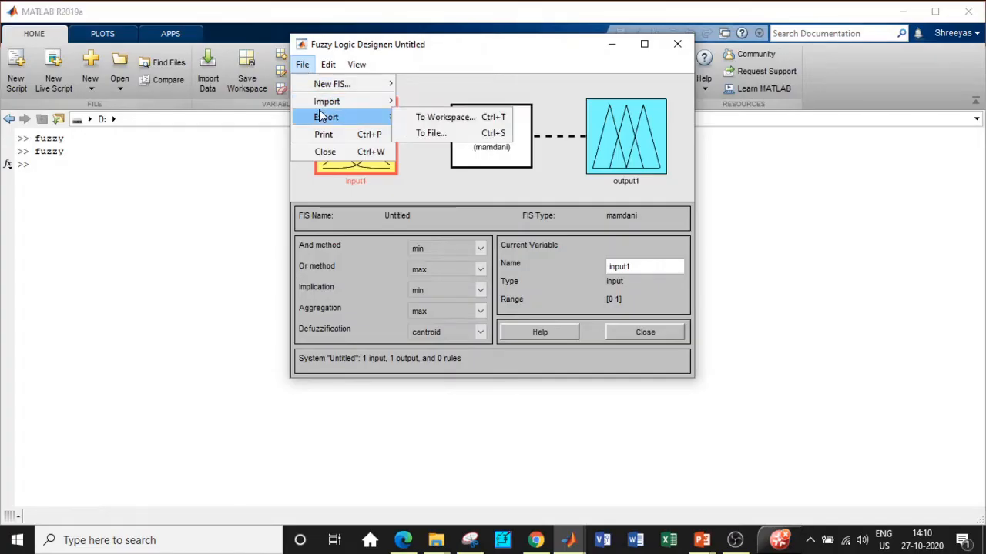
mouse_move(328, 66)
mouse_move(347, 103)
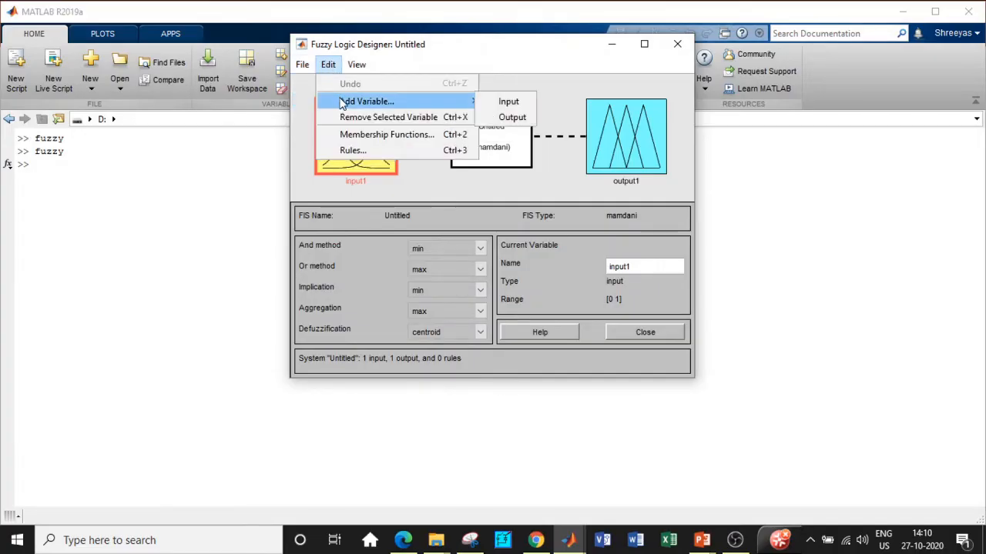
left_click(503, 104)
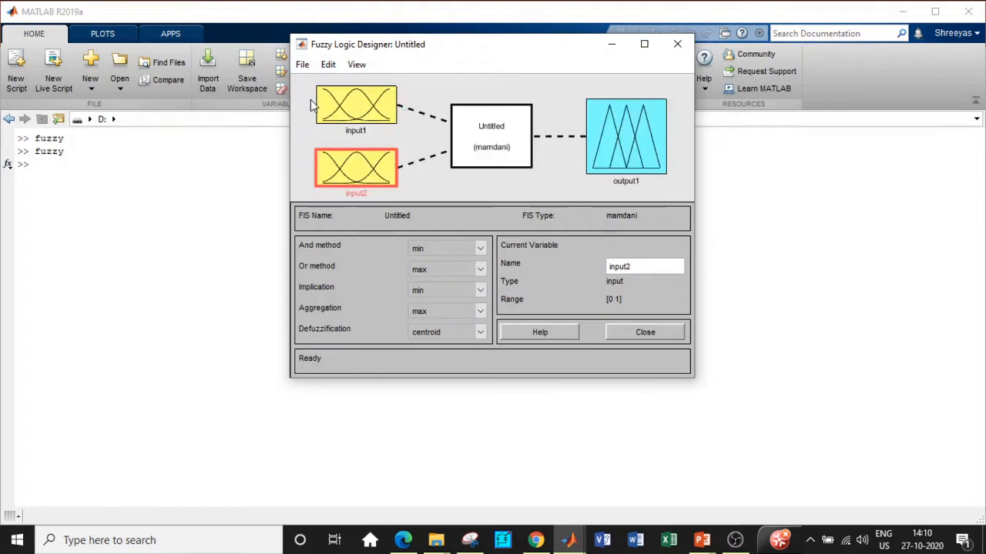
Rename the first input variable to Error and the second one to Change_error
left_click(354, 101)
left_click_drag(644, 262, 591, 267)
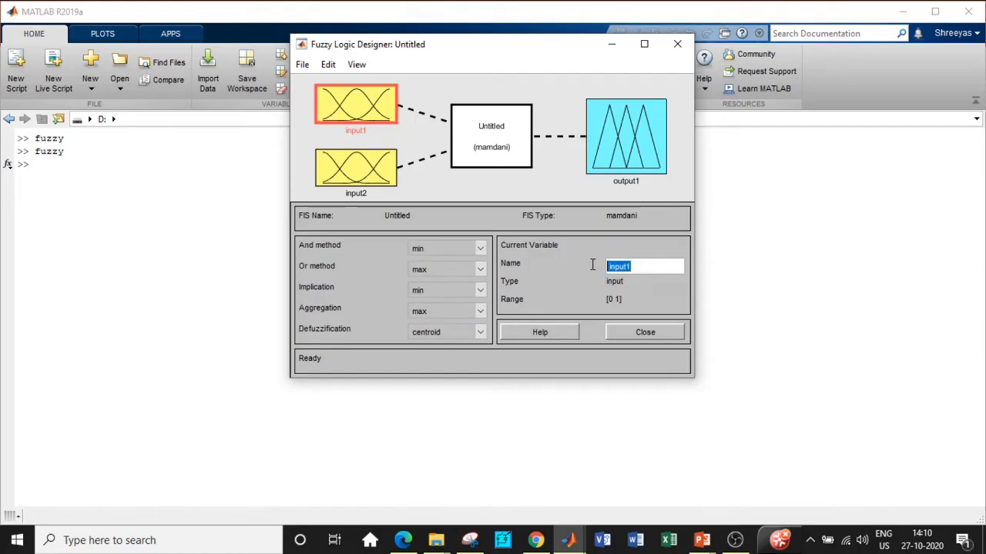
type("Error")
left_click(354, 176)
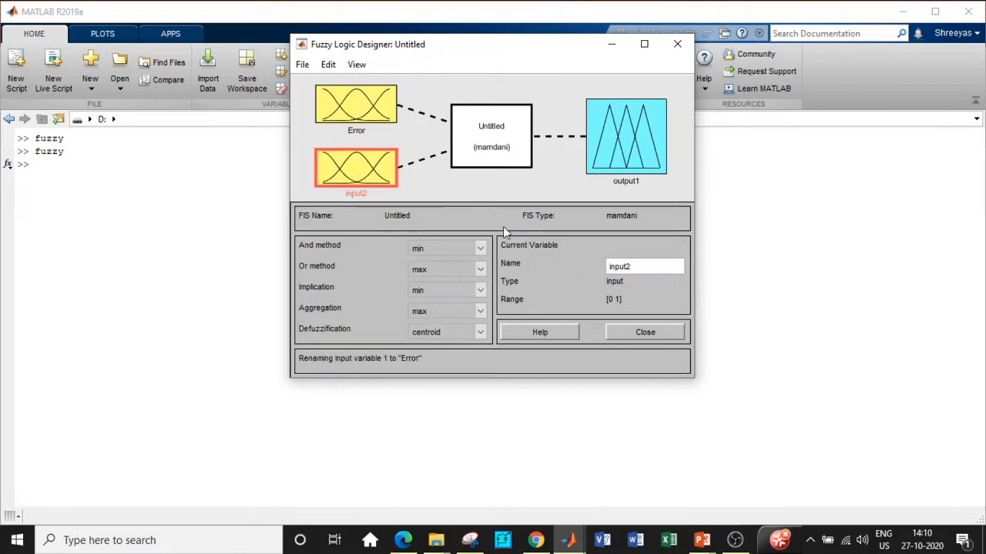
left_click_drag(643, 266, 598, 271)
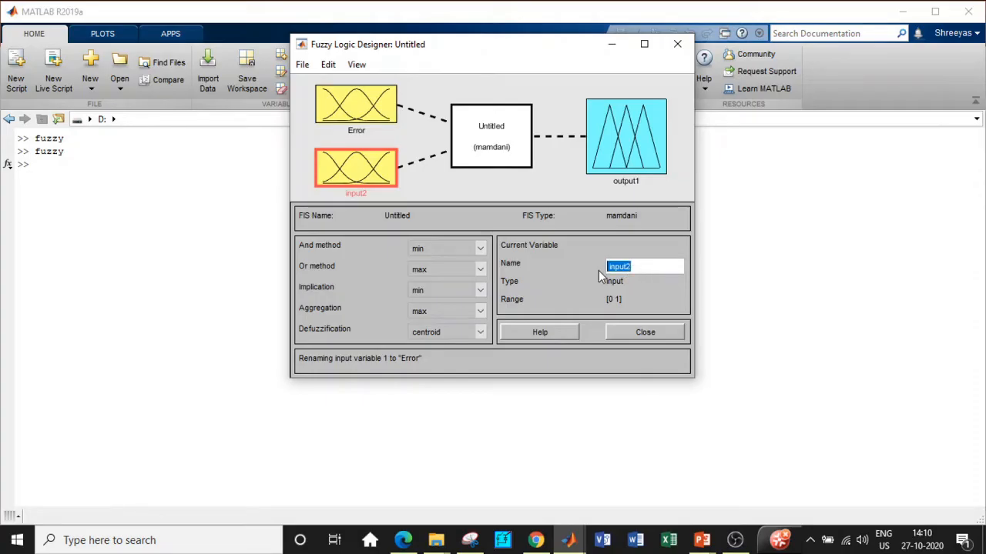
type("Change error")
Rename the output variable to Duty
left_click(628, 156)
left_click_drag(637, 270, 607, 270)
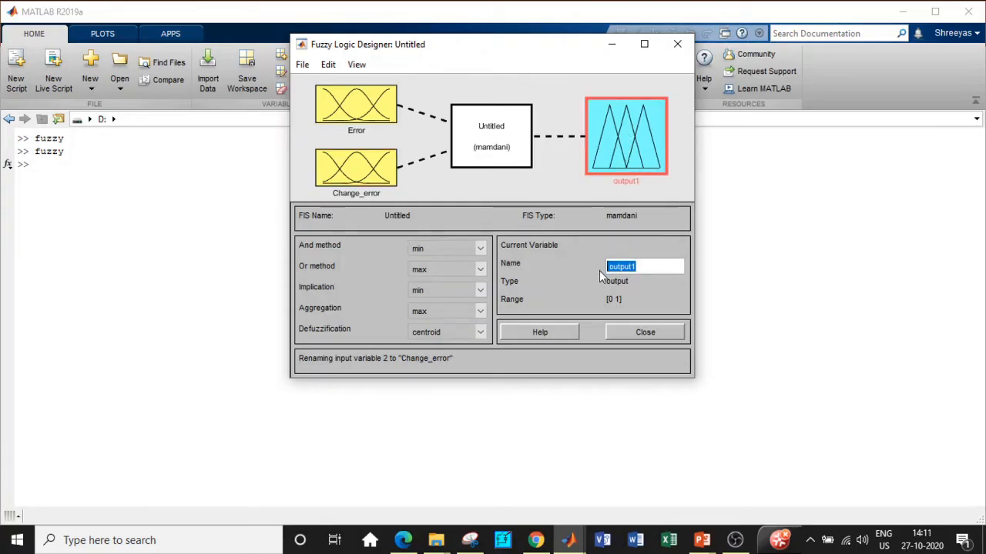
type("Duty")
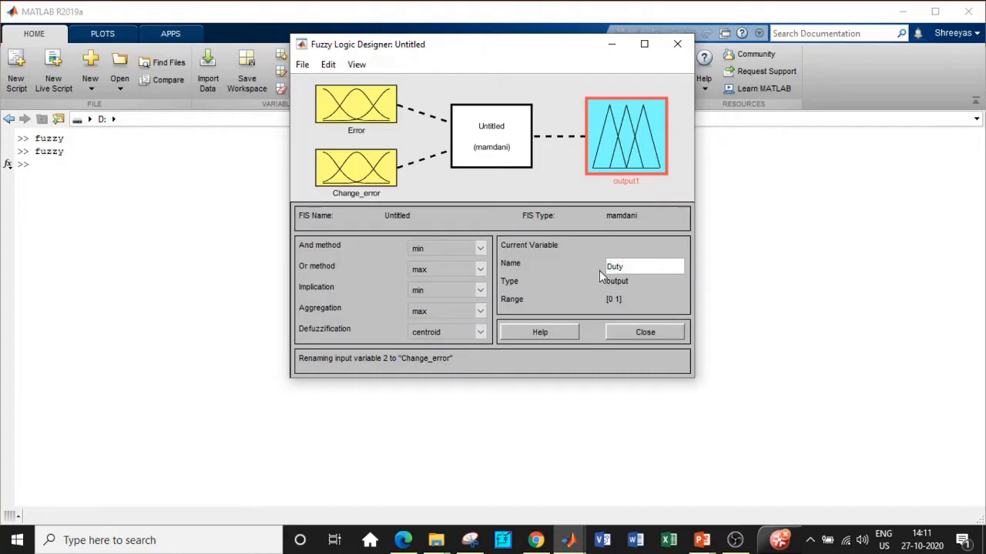
left_click(356, 119)
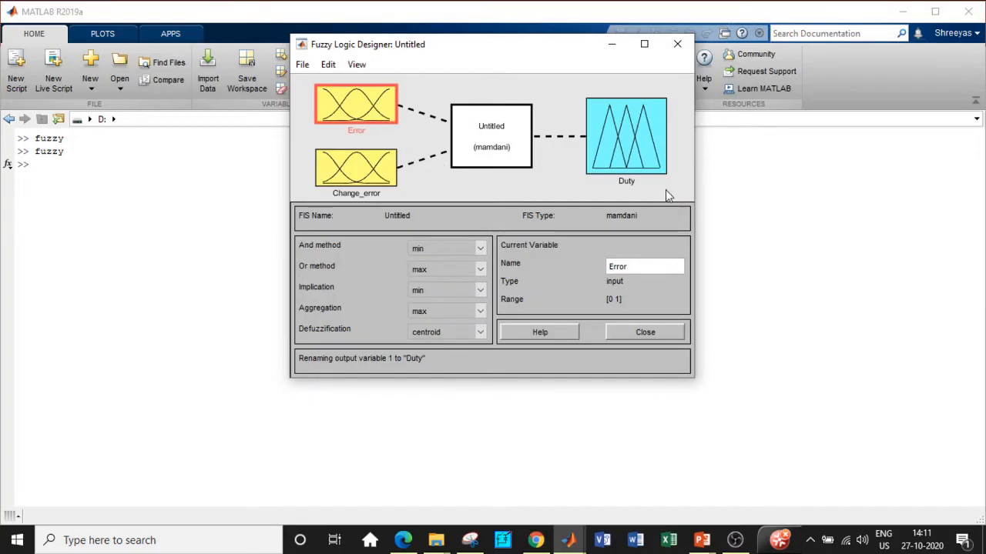
Open the Error variable in the Membership Function Editor and remove all its default membership functions
double_click(358, 104)
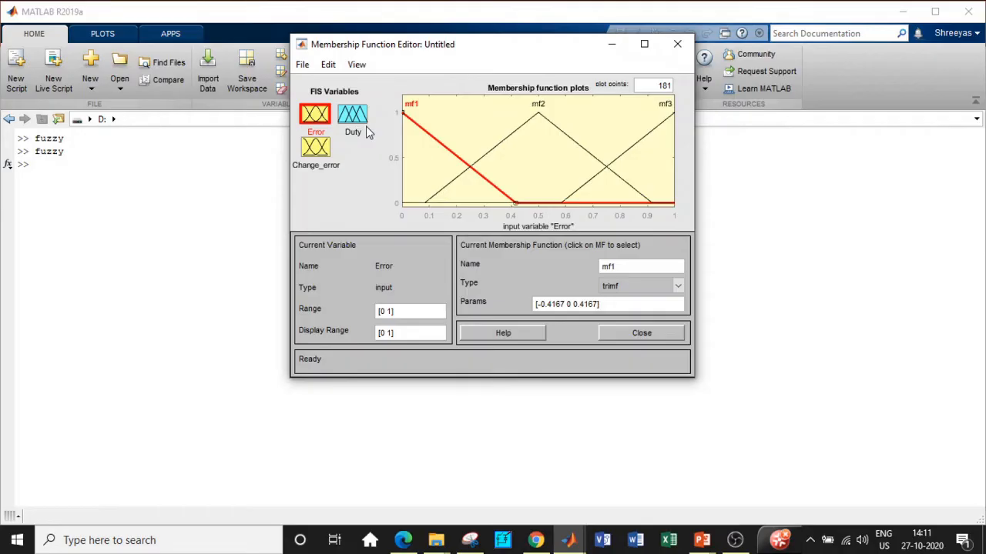
left_click(470, 156)
left_click(505, 146)
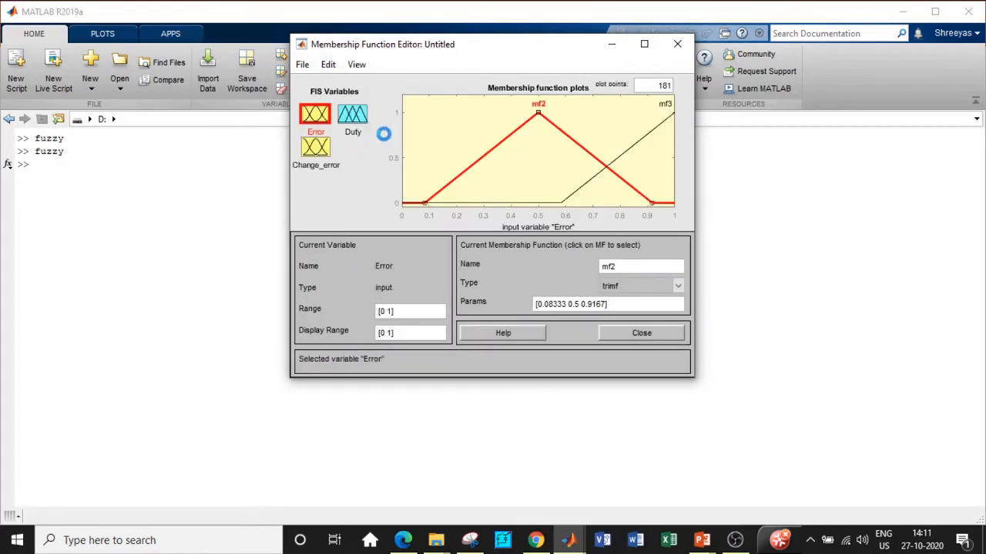
left_click(459, 154)
left_click(328, 65)
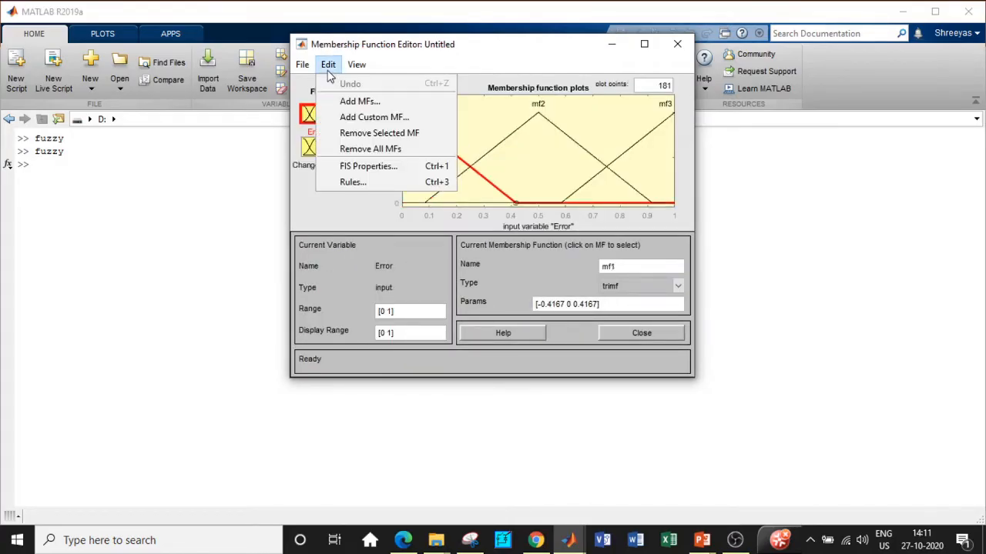
left_click(351, 148)
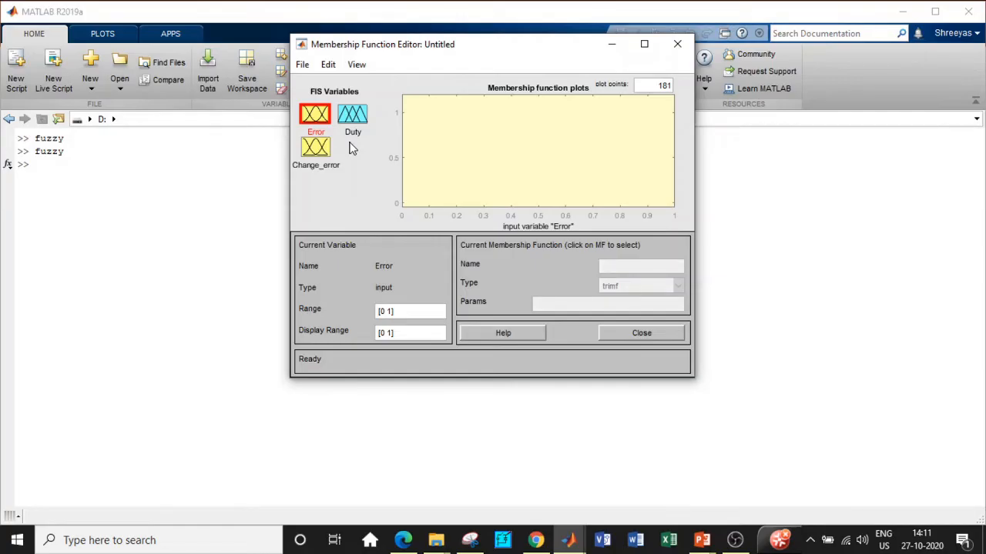
Add seven membership functions of type trimf to the Error variable
left_click(330, 65)
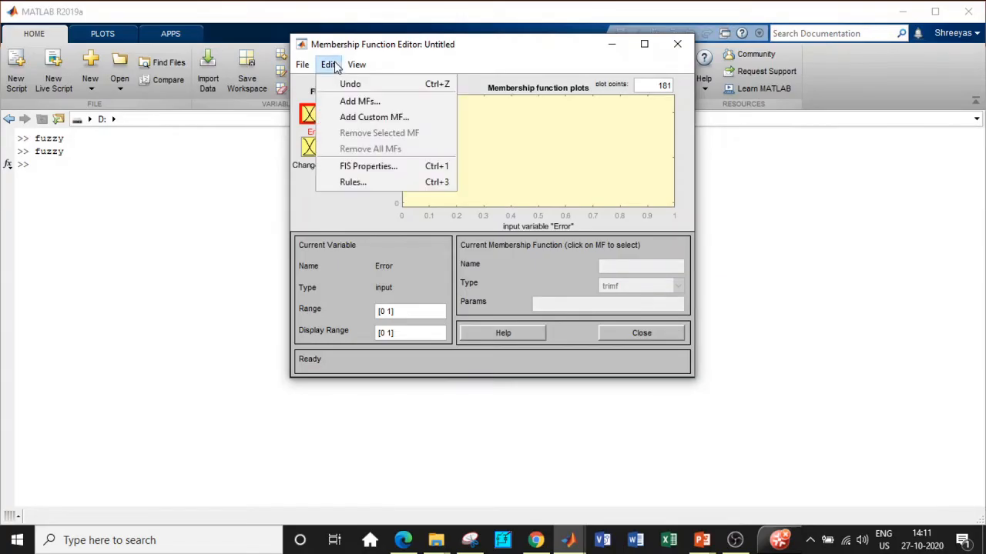
left_click(344, 103)
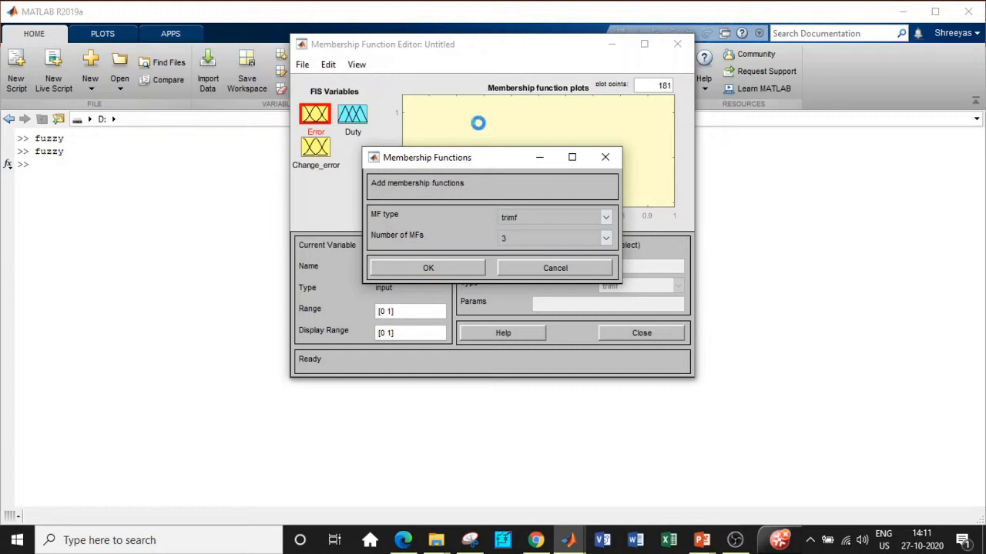
left_click(607, 239)
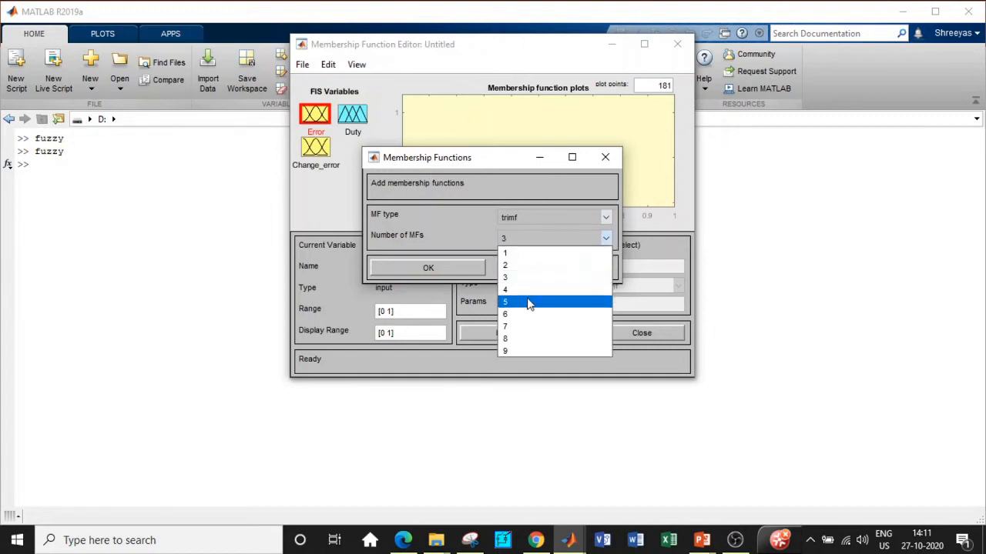
left_click(523, 329)
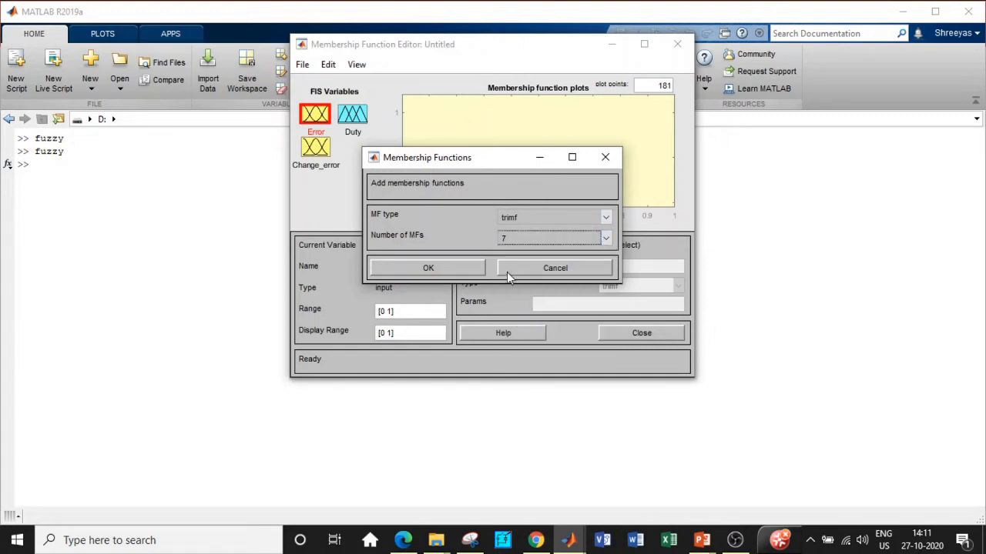
left_click(429, 268)
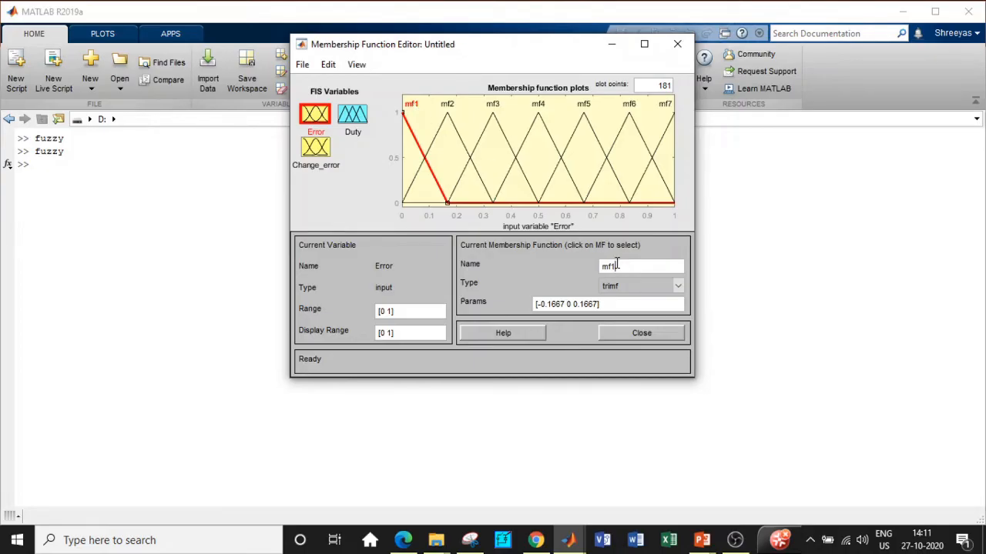
Rename the first three membership functions of Error to NB, NM and NS
left_click_drag(616, 265, 566, 267)
key("BackSpace")
type("NB")
key("Return")
left_click_drag(618, 266, 593, 276)
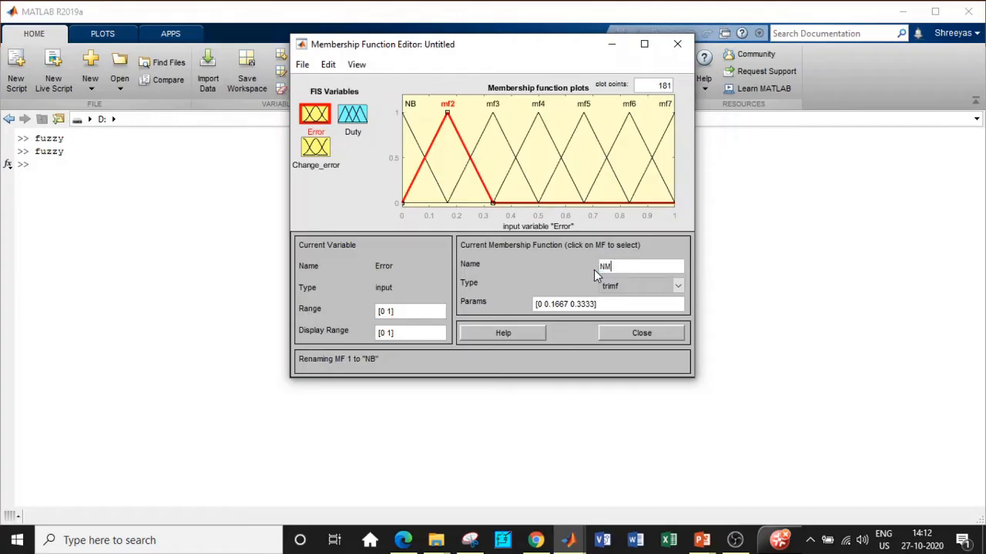
left_click(495, 139)
left_click_drag(629, 267, 569, 267)
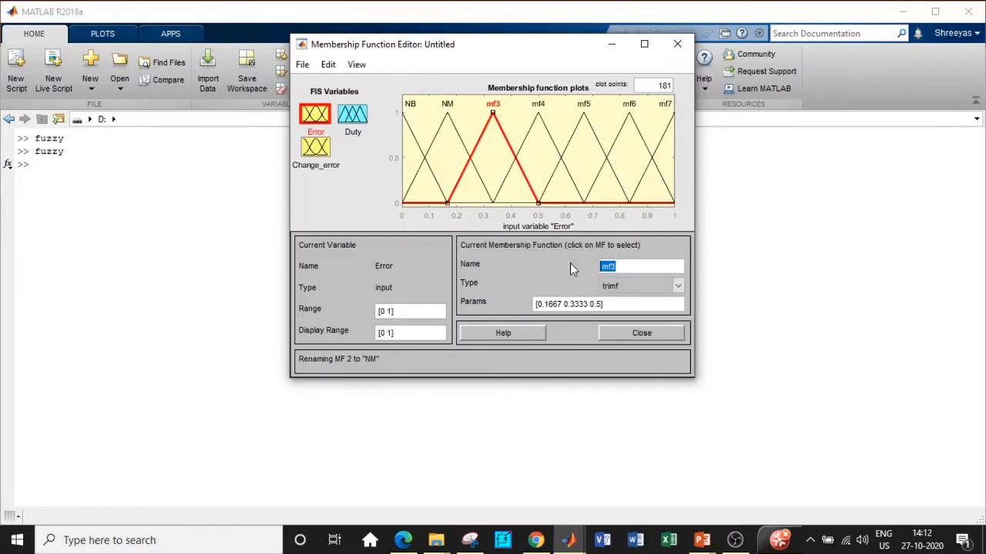
type("NS")
Rename the fourth and fifth membership functions of Error to Z and PS
left_click(530, 144)
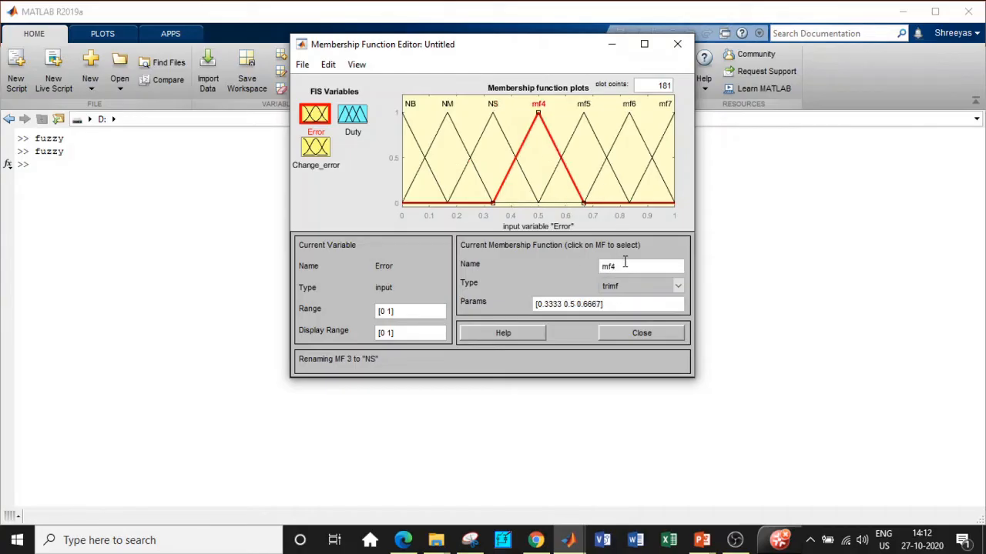
left_click_drag(623, 264, 558, 266)
type("Z")
left_click(580, 127)
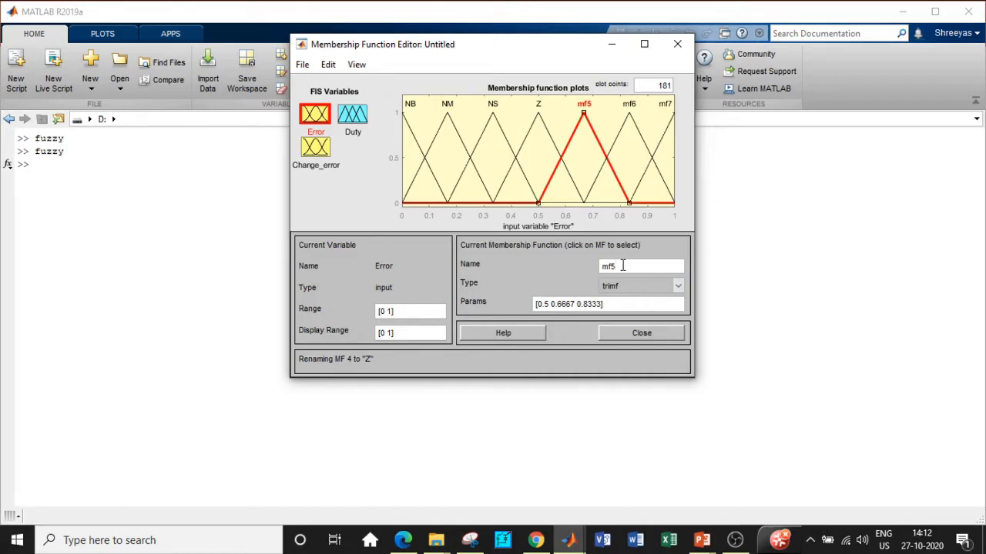
left_click_drag(623, 266, 589, 262)
type("PS")
Rename the last two membership functions of Error to PM and PB
left_click(617, 153)
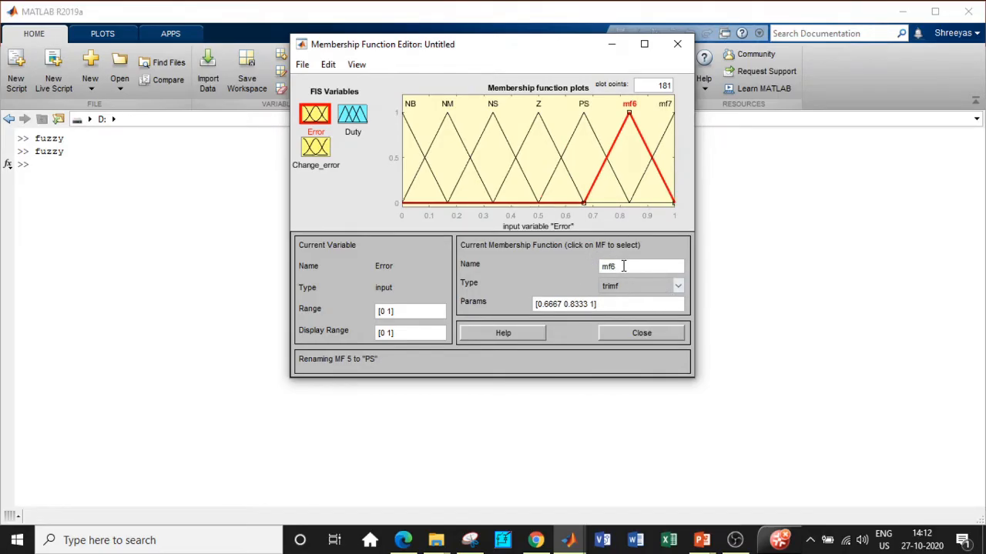
left_click_drag(624, 266, 570, 269)
type("PM")
left_click(657, 148)
left_click_drag(618, 269, 579, 266)
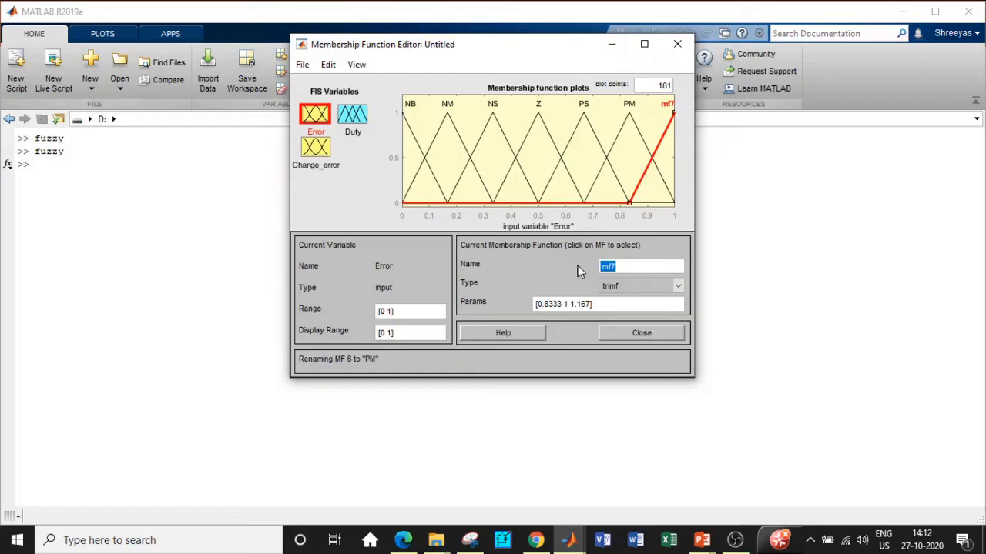
type("PB")
key("Return")
Replace all default membership functions of the Change_error variable with seven functions of type trimf
left_click(318, 154)
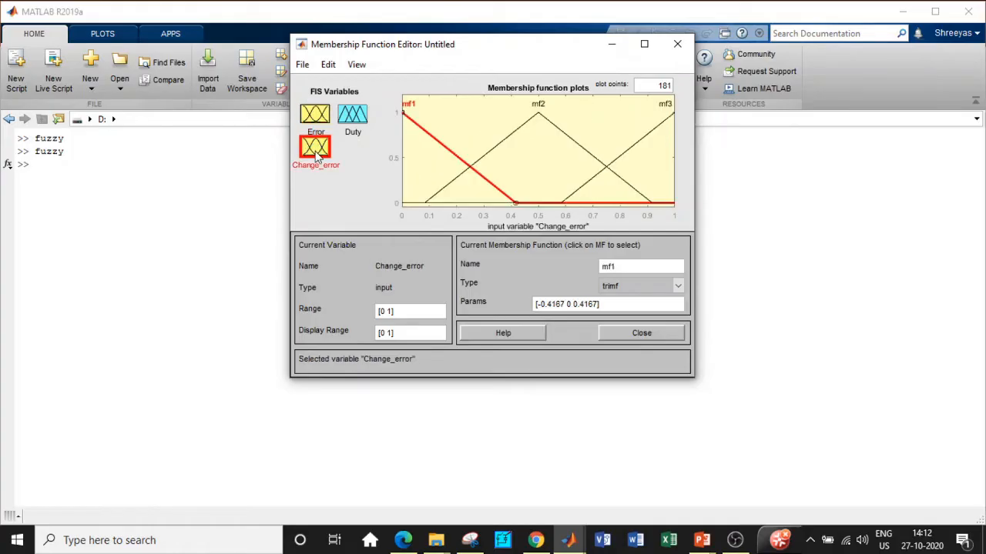
left_click(330, 64)
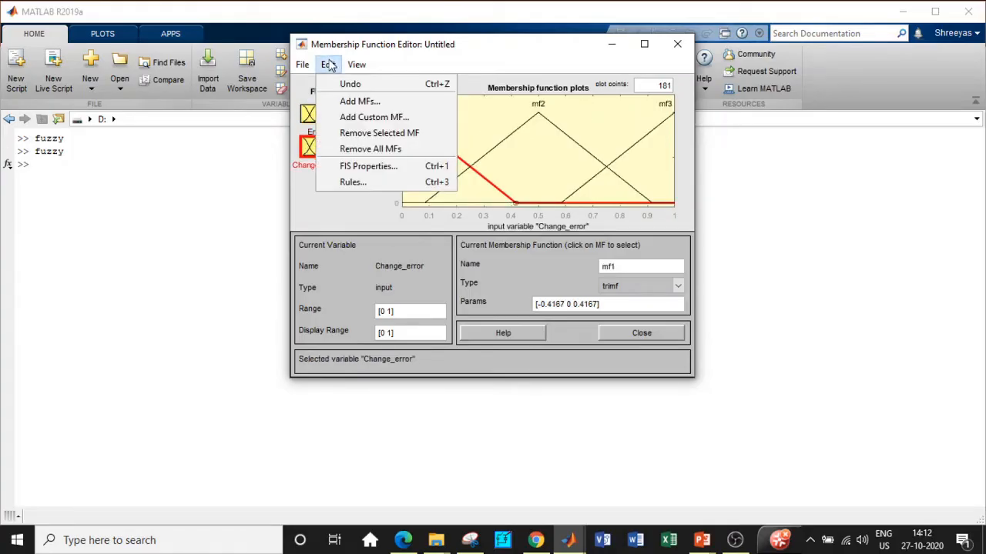
left_click(344, 149)
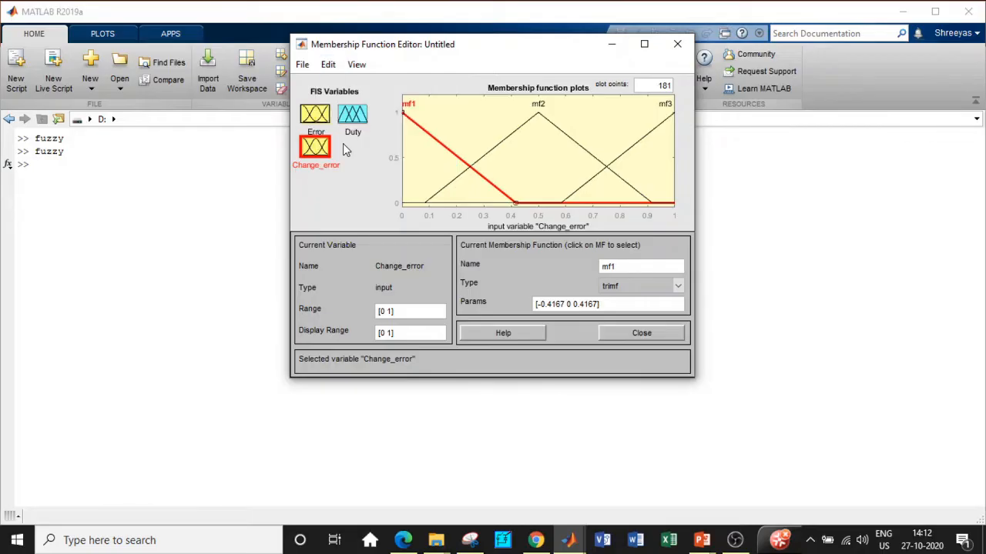
left_click(330, 67)
left_click(348, 102)
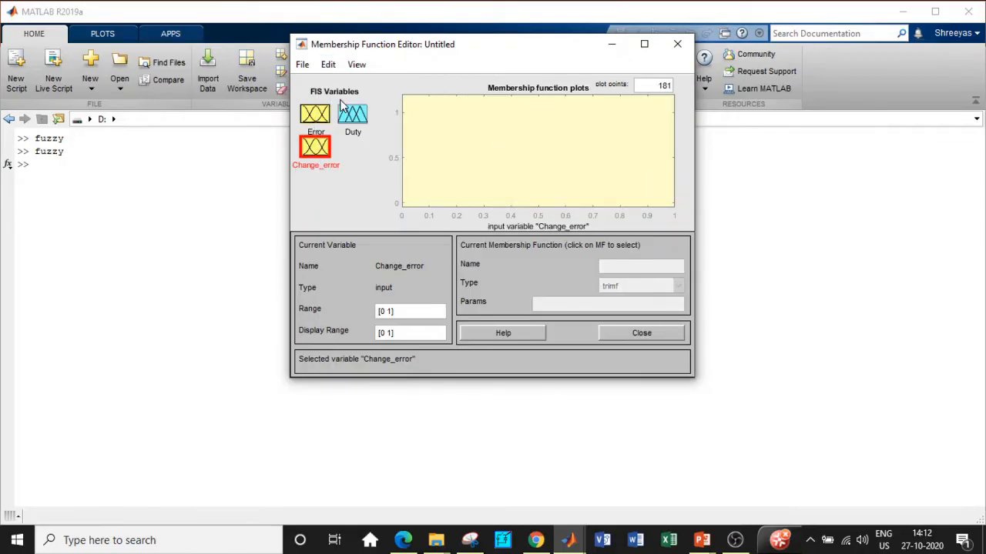
left_click(606, 238)
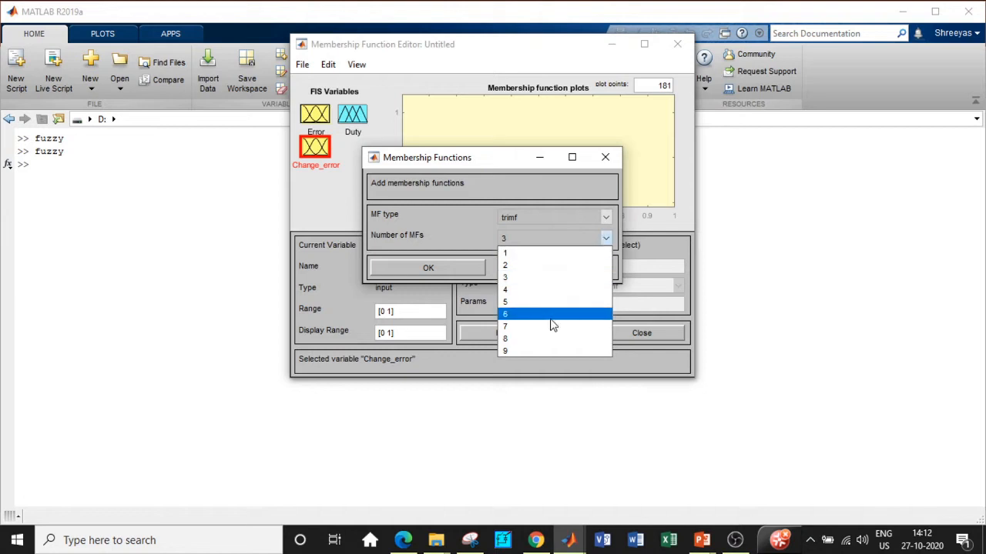
left_click(544, 324)
left_click(425, 267)
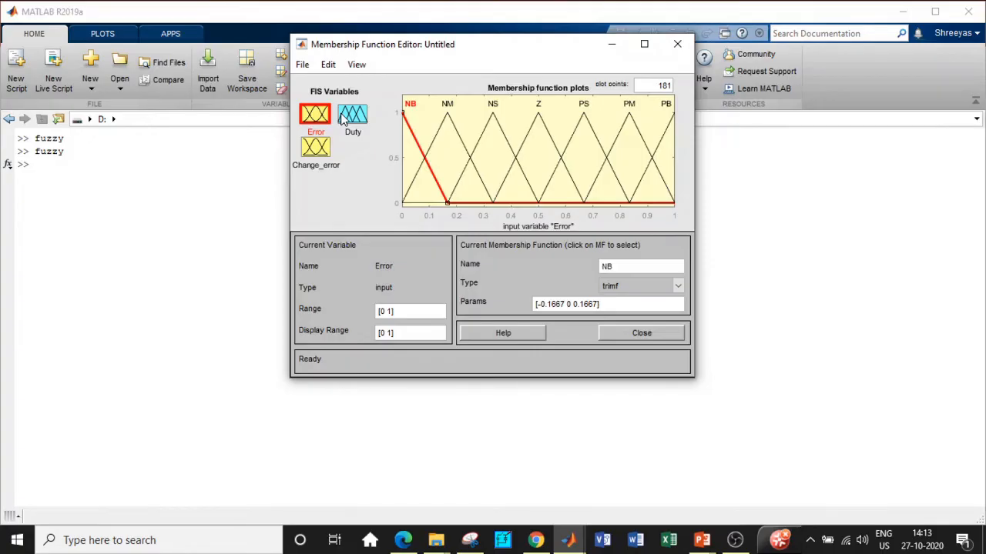
Rename the first two membership functions of Change_error to NB and NM
left_click(322, 151)
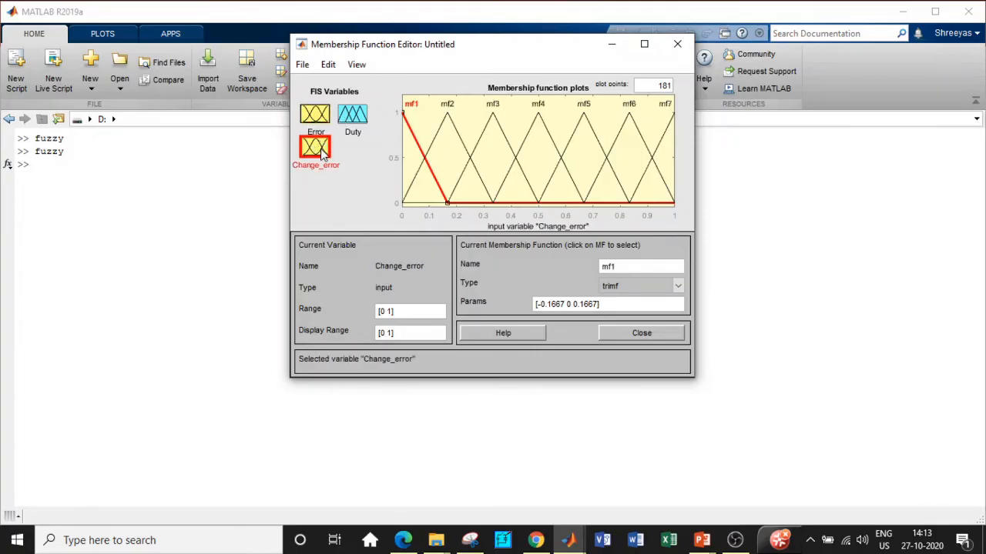
left_click_drag(623, 268, 564, 270)
key("BackSpace")
type("NB")
left_click(436, 135)
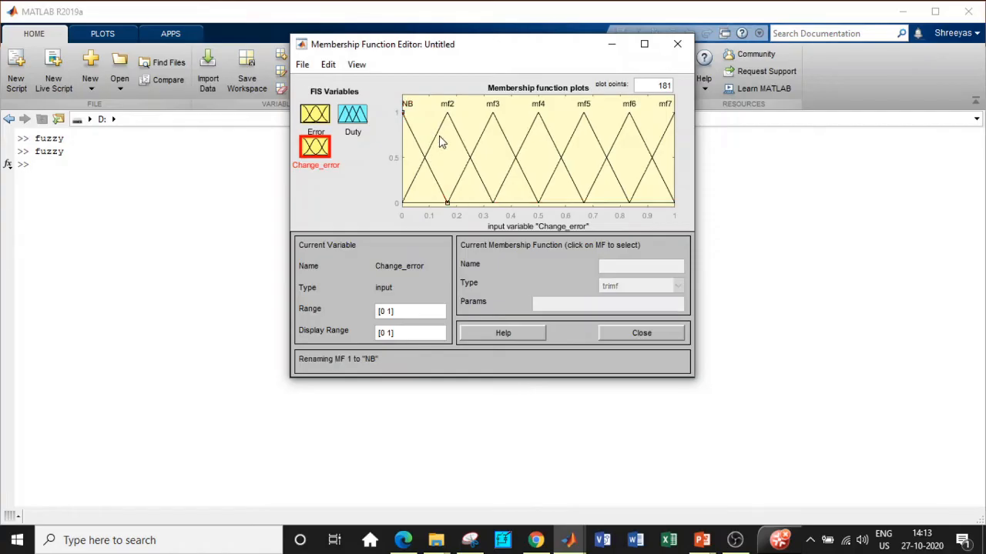
left_click(437, 133)
double_click(610, 266)
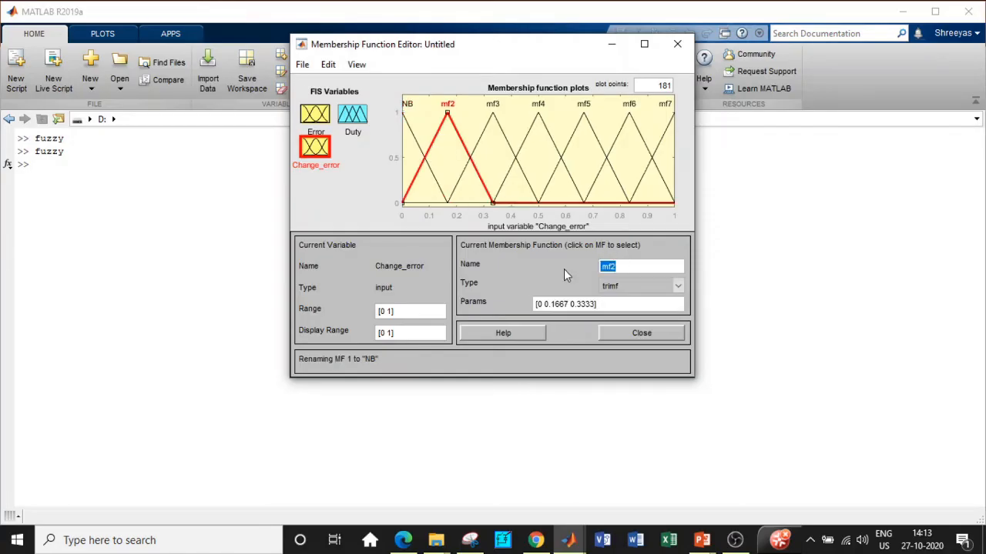
type("NM")
key("Return")
Rename the third and fourth membership functions of Change_error to NS and Z
left_click(481, 132)
left_click(621, 266)
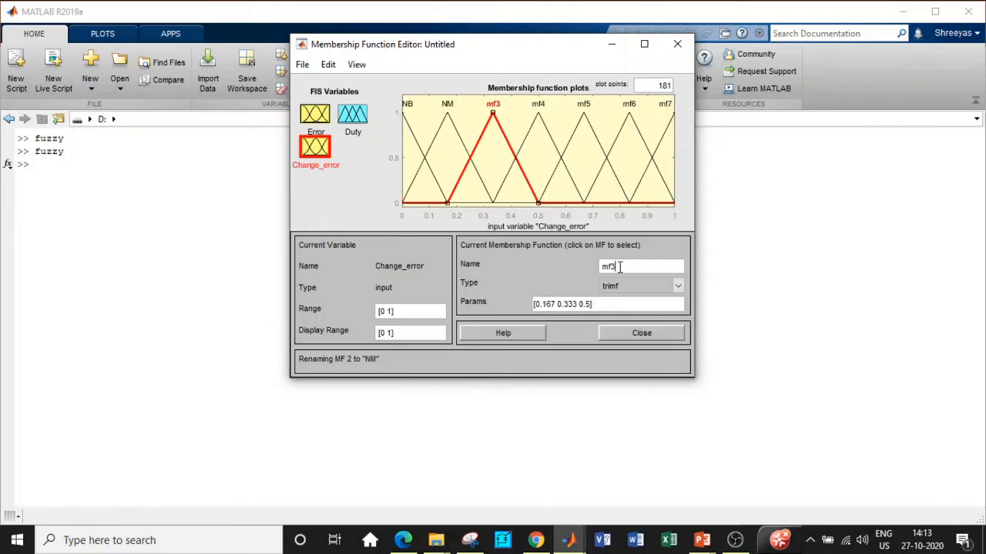
left_click_drag(621, 266, 581, 266)
type("NS")
key("Return")
left_click(528, 140)
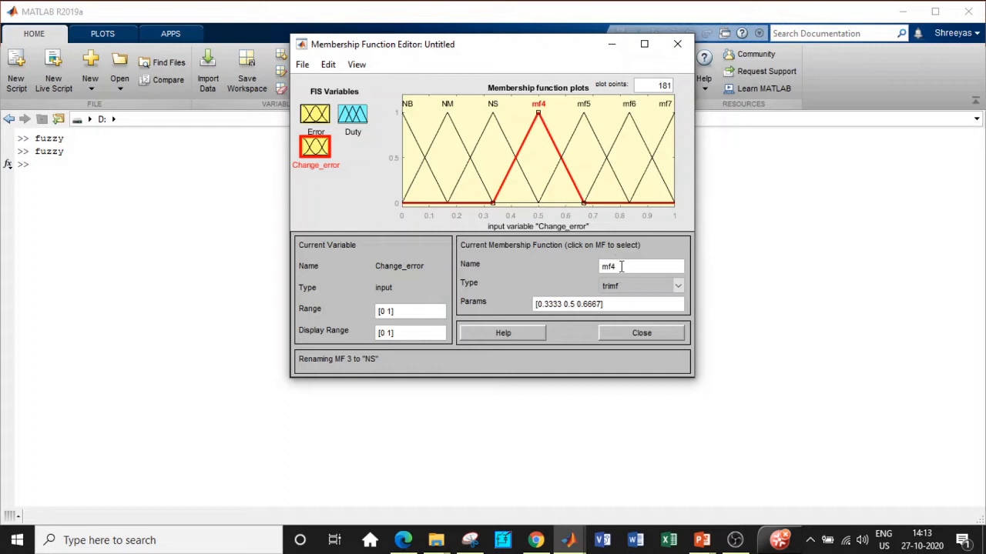
left_click_drag(620, 266, 584, 266)
type("Z")
key("Return")
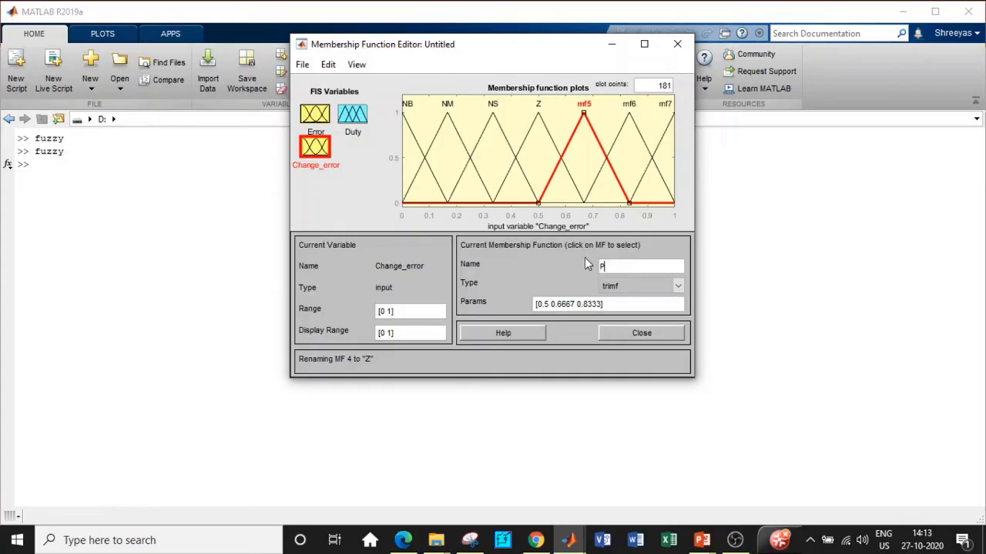
Rename the last three membership functions of Change_error to PS, PM and PB
type("PS")
left_click(614, 151)
left_click_drag(623, 266, 568, 268)
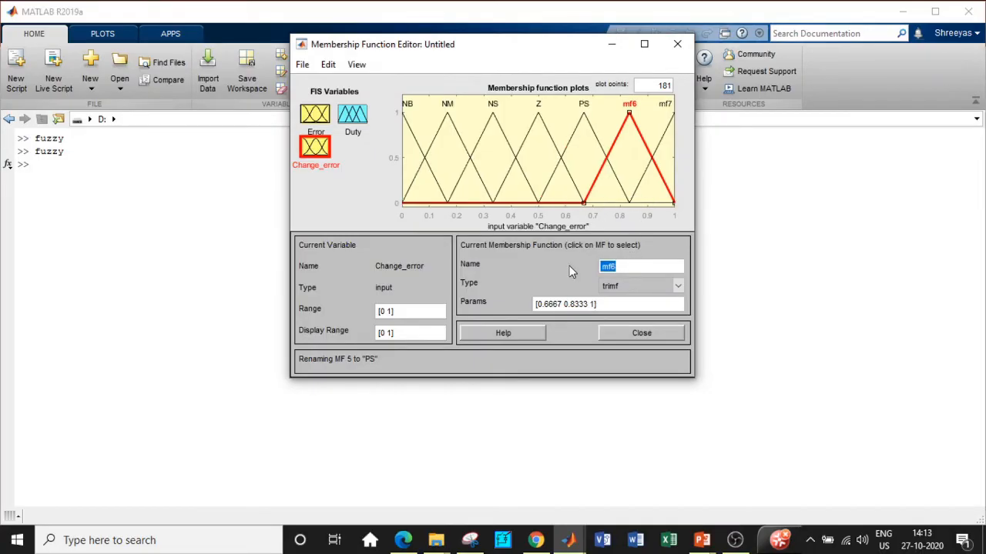
type("PM")
left_click(667, 144)
left_click_drag(627, 266, 593, 267)
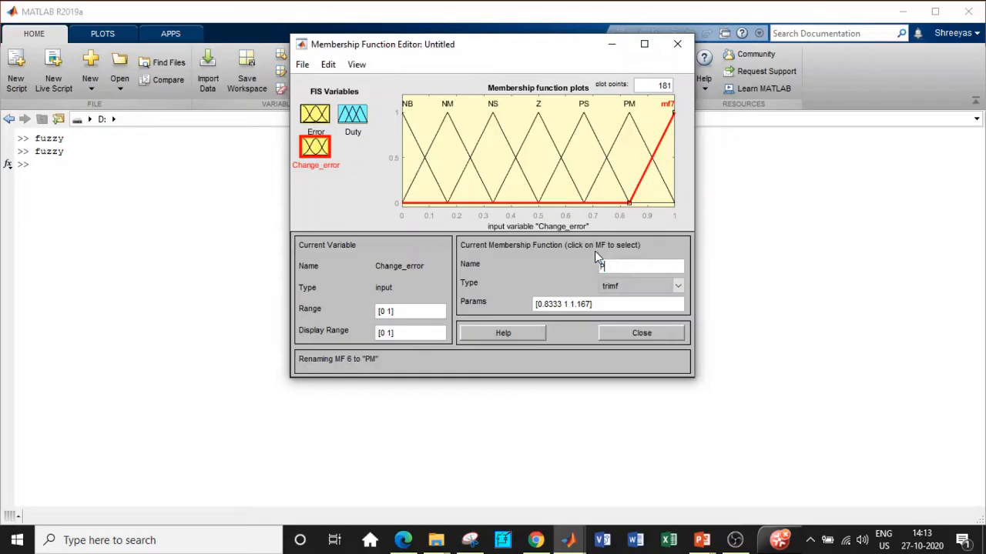
type("PB")
key("Return")
Replace all default membership functions of the output variable Duty with seven functions of type trimf
left_click(353, 115)
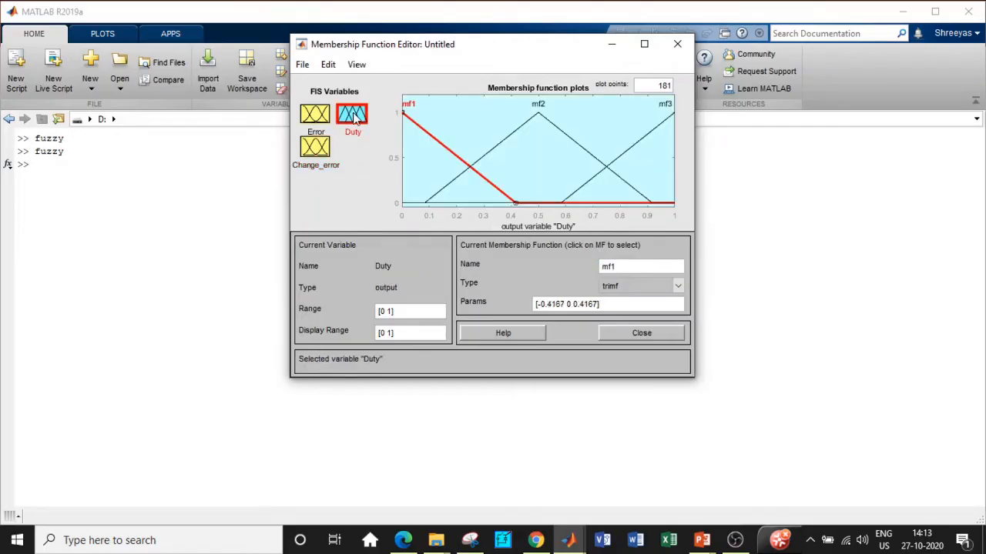
left_click(328, 65)
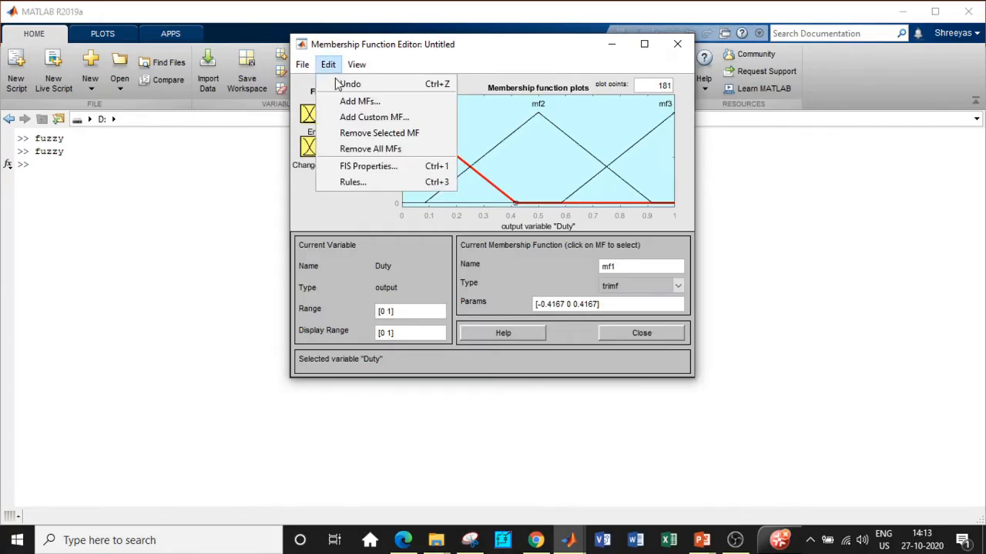
left_click(355, 148)
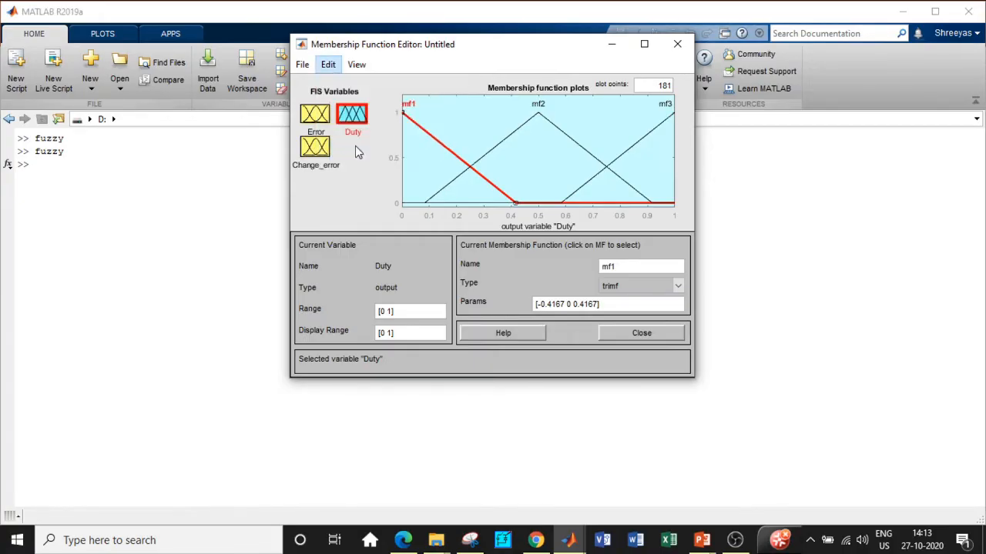
left_click(328, 64)
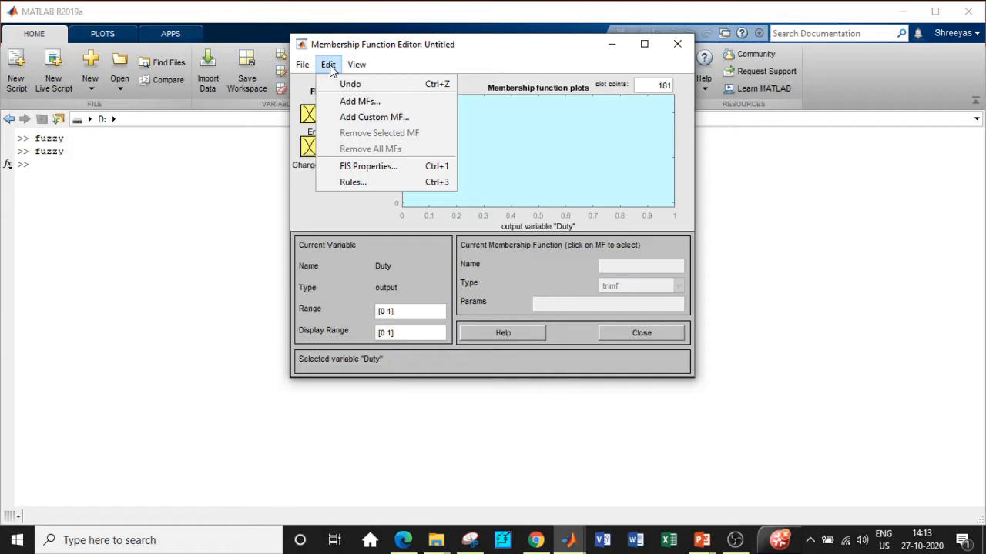
left_click(342, 102)
left_click(509, 240)
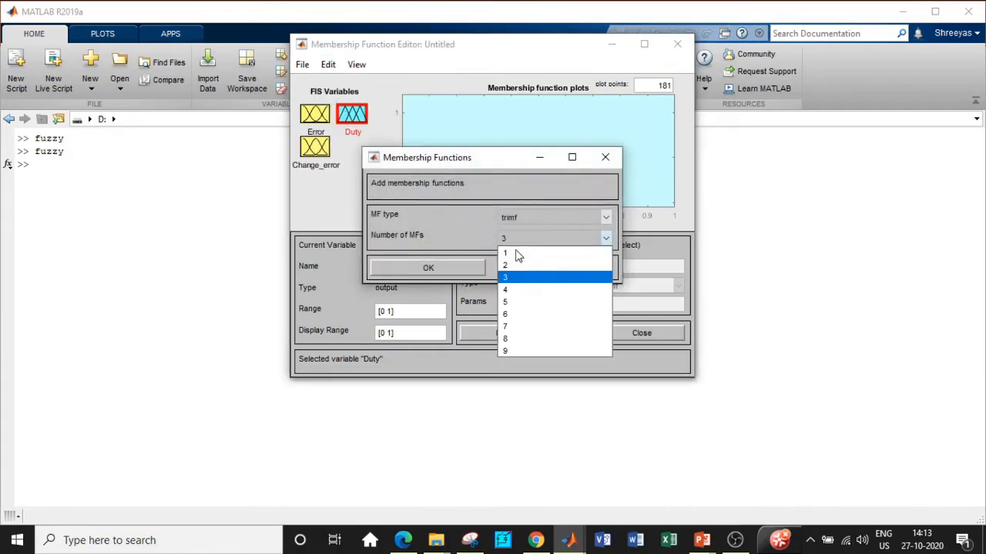
left_click(518, 322)
left_click(433, 268)
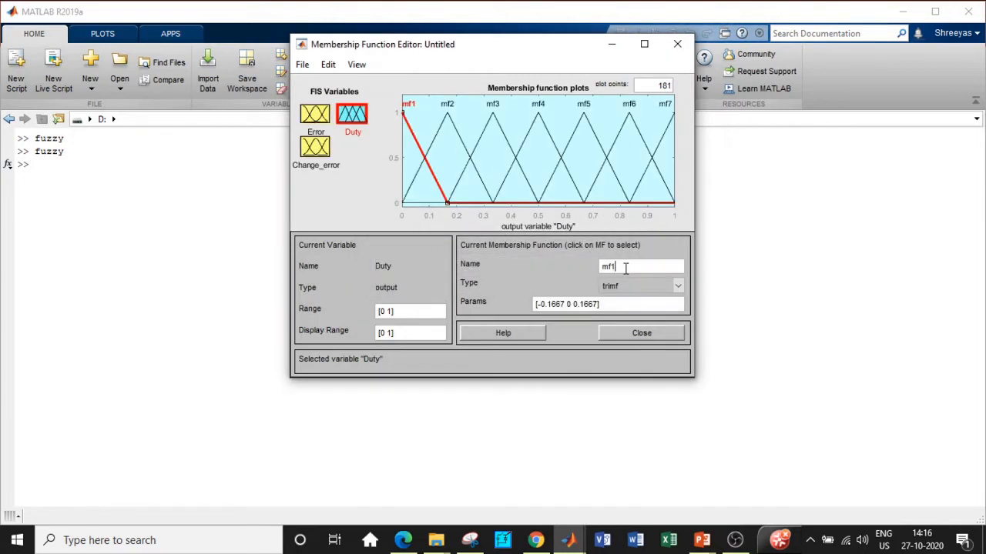
Rename the first two membership functions of Duty to -100 and -50
double_click(625, 266)
type("-100")
left_click(441, 135)
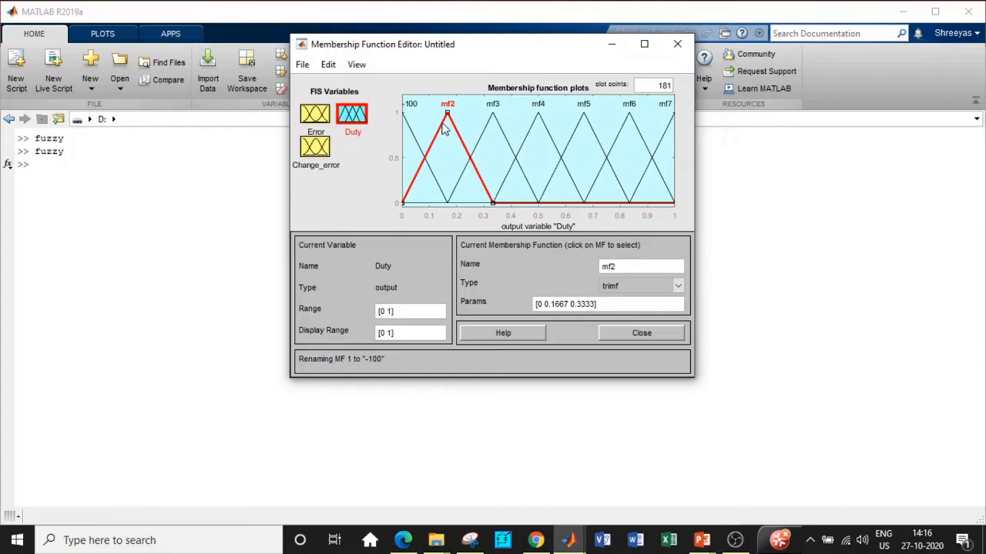
double_click(608, 266)
type("-50")
key("Return")
Rename the third and fourth membership functions of Duty to -5 and 0
left_click(493, 113)
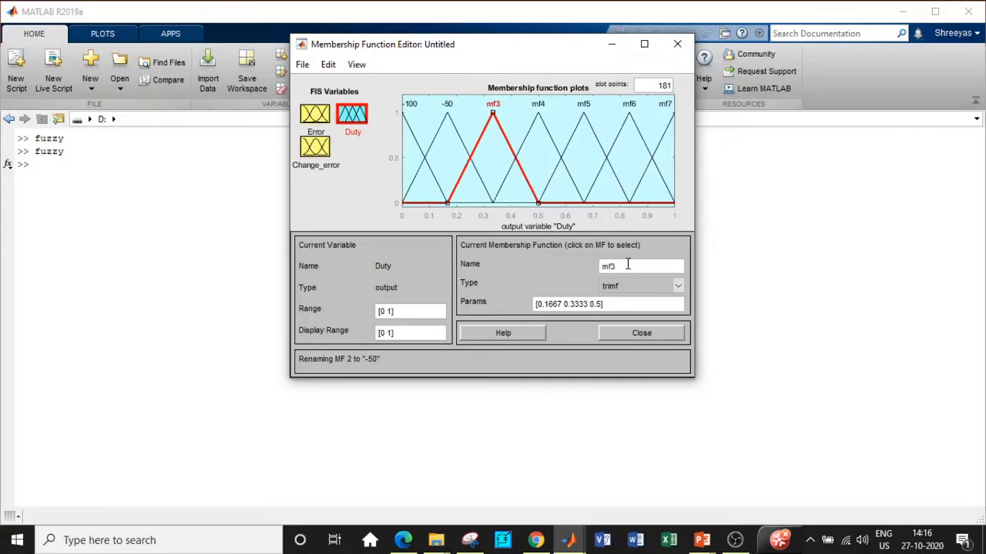
left_click_drag(627, 264, 570, 265)
type("-5")
left_click(579, 202)
left_click_drag(626, 268, 572, 268)
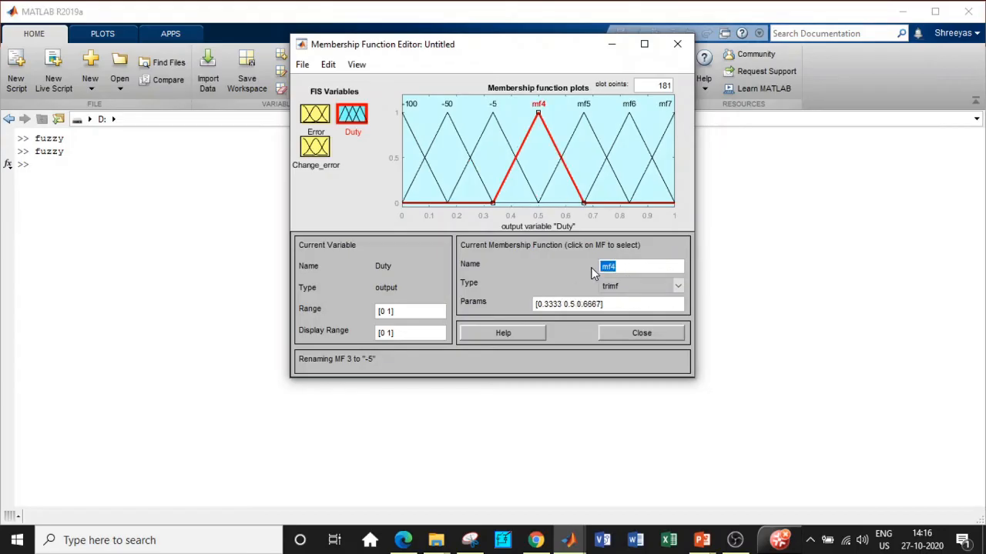
type("0")
Rename the fifth and sixth membership functions of Duty to 5 and 50
left_click(574, 132)
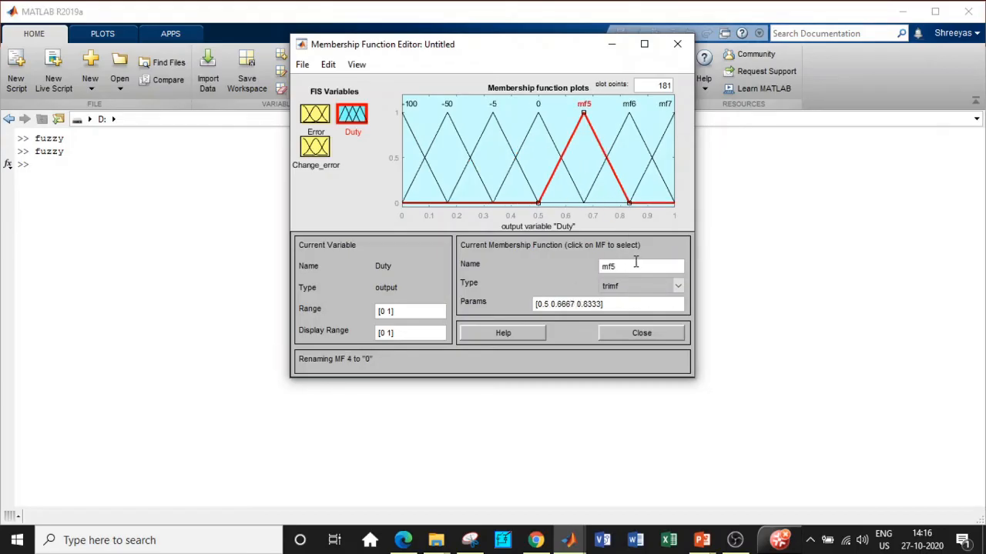
left_click_drag(633, 265, 584, 265)
type("5")
key("Return")
left_click(616, 139)
left_click_drag(616, 266, 554, 253)
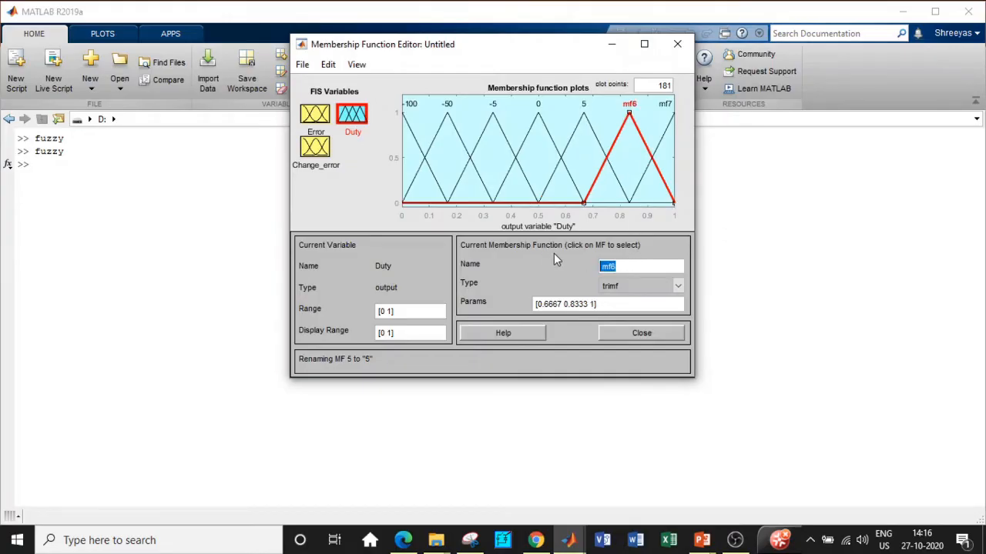
type("50")
Rename the seventh membership function of Duty to 100
left_click(659, 146)
left_click_drag(630, 266, 529, 261)
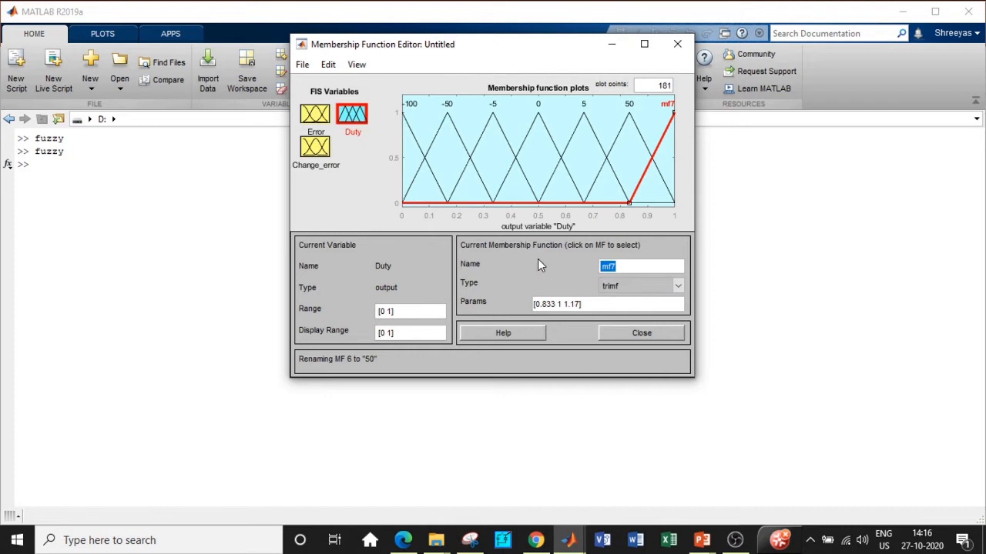
type("100")
left_click(365, 192)
Review the membership functions of Error, Change_error and Duty, and close the Membership Function Editor
left_click(315, 114)
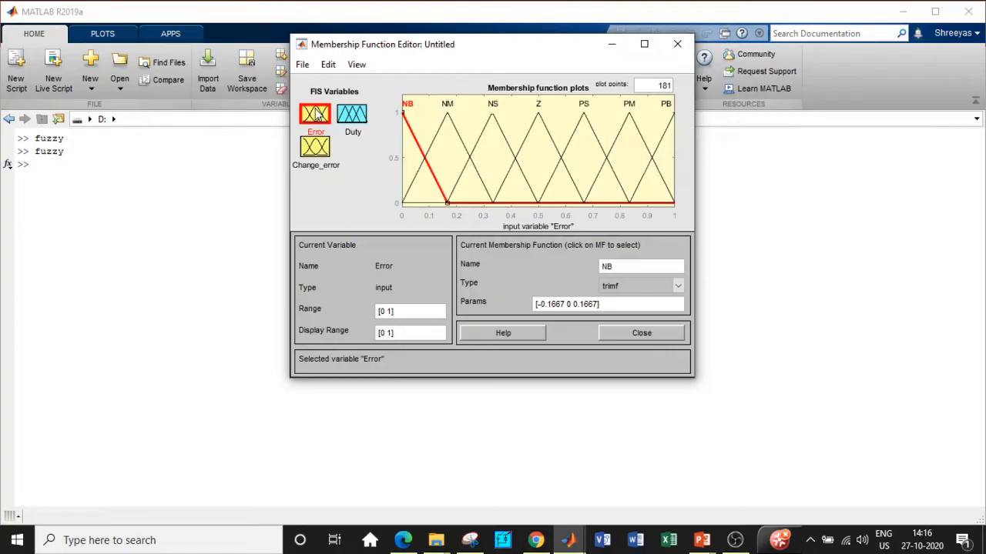
left_click(321, 151)
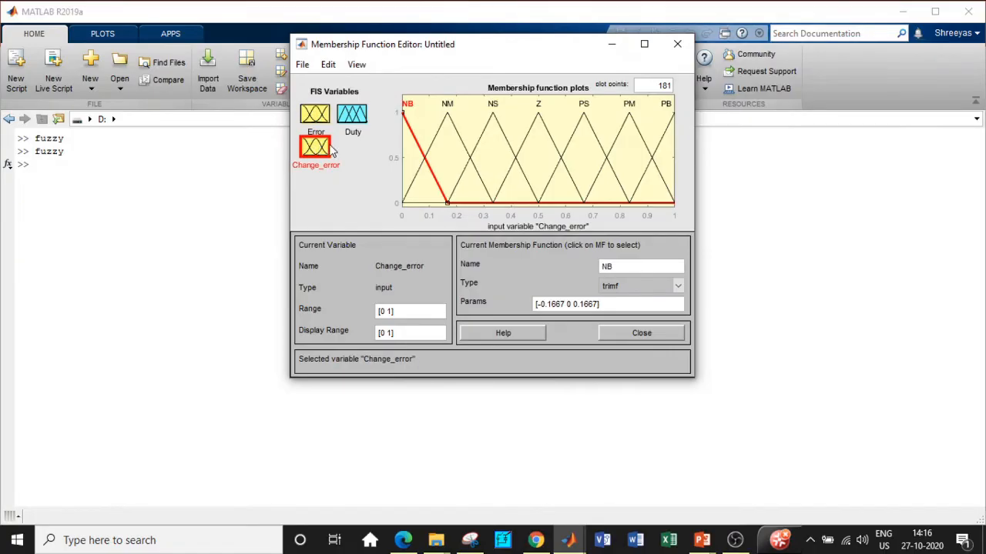
left_click(351, 121)
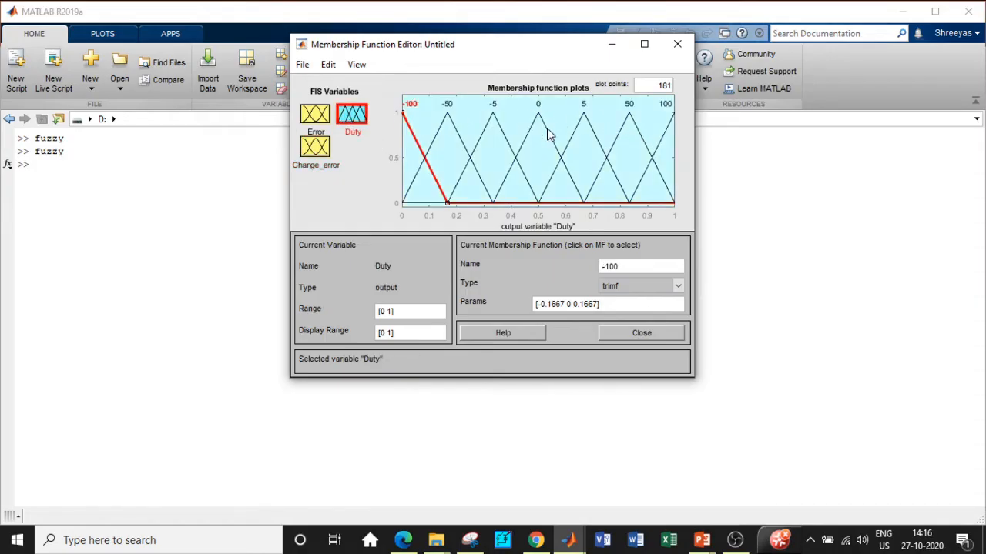
left_click(636, 337)
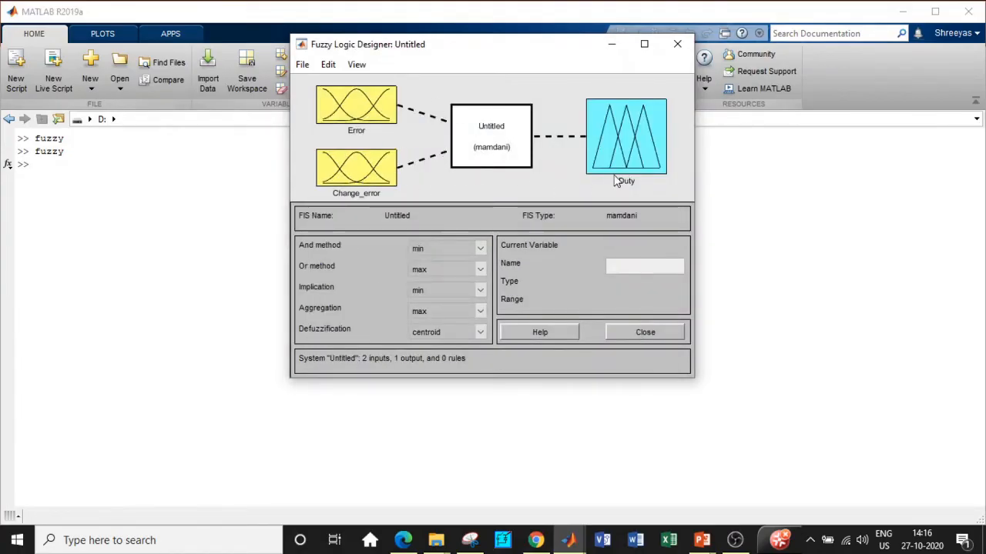
Open the Rule Editor and add the rule: if Error is PB and Change_error is NB, then Duty is 0
double_click(493, 147)
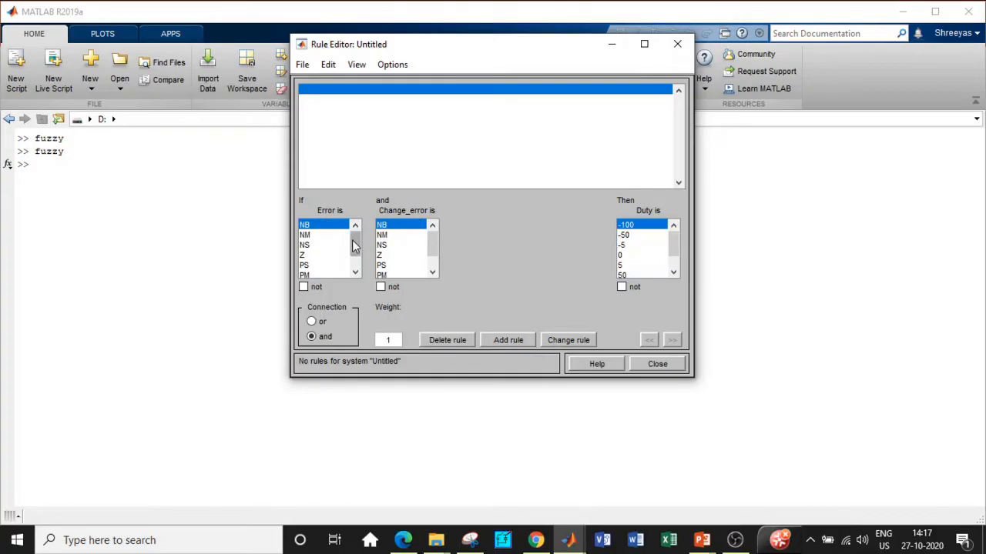
scroll(354, 248, "down", 2)
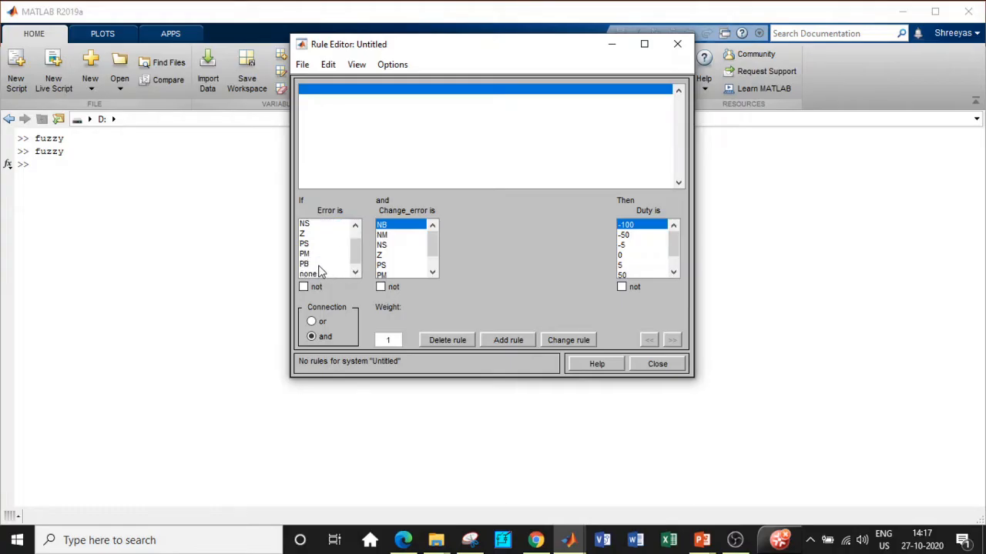
left_click(319, 266)
mouse_move(434, 244)
left_mouse_down()
mouse_move(434, 254)
mouse_move(433, 243)
left_mouse_up()
scroll(674, 248, "down", 1)
left_click(636, 234)
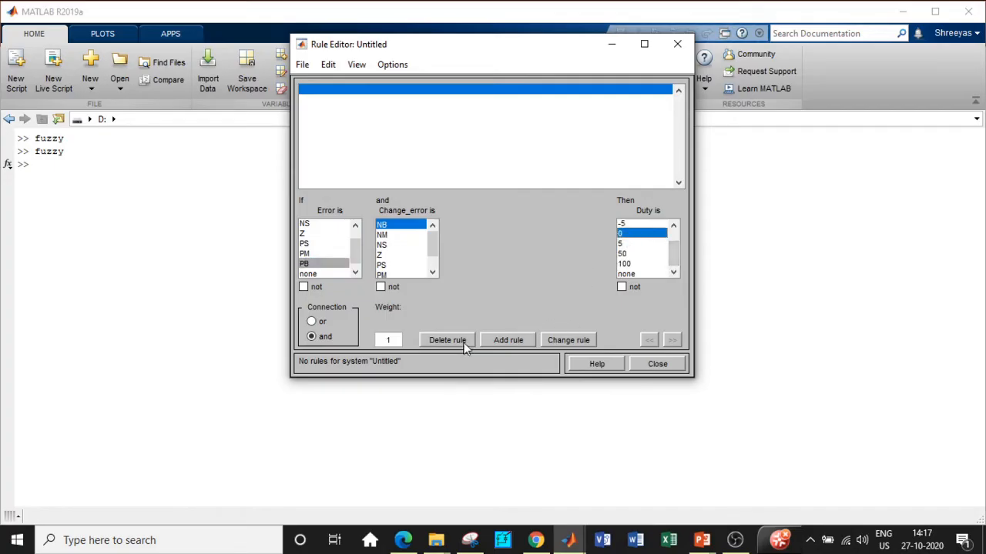
left_click(497, 340)
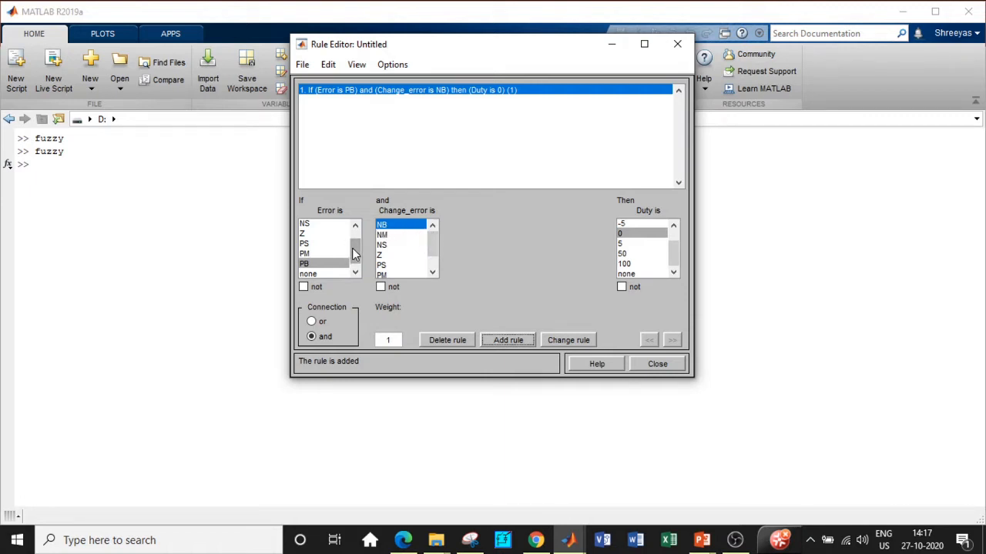
Add two rules with Change_error NB: Error PM gives Duty -5, and Error PS gives Duty -50
left_click(320, 254)
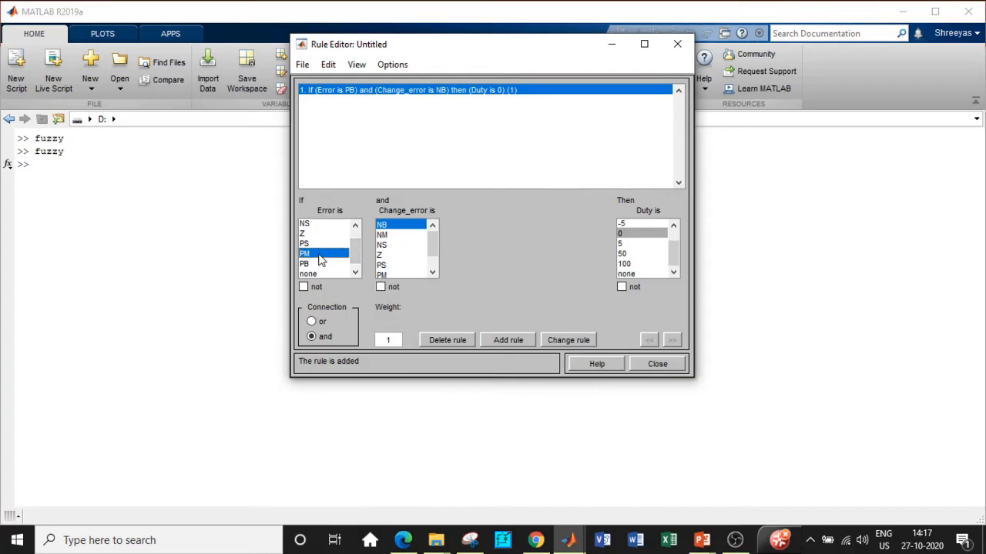
left_click(628, 224)
left_click(493, 341)
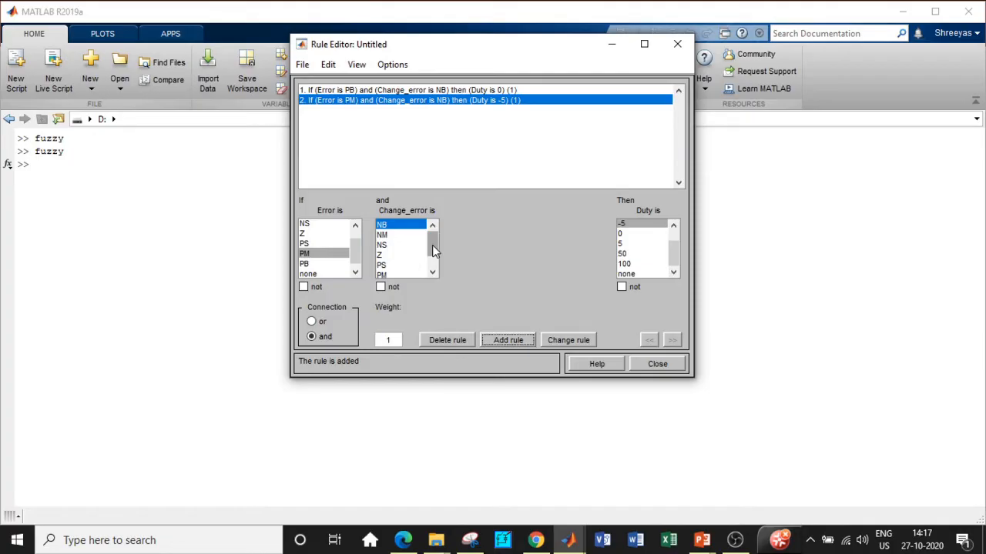
left_click(313, 245)
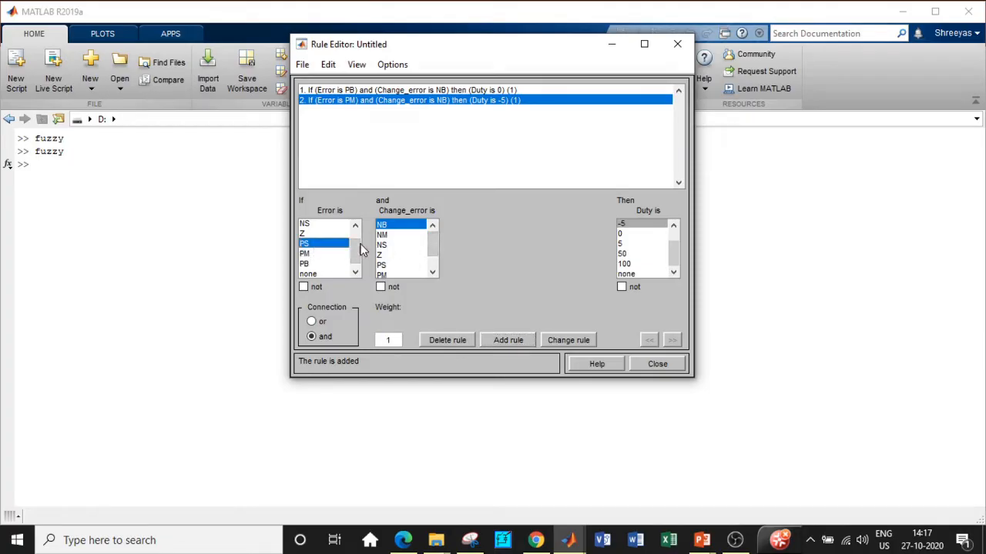
left_click_drag(672, 248, 674, 229)
left_click(639, 235)
left_click(489, 340)
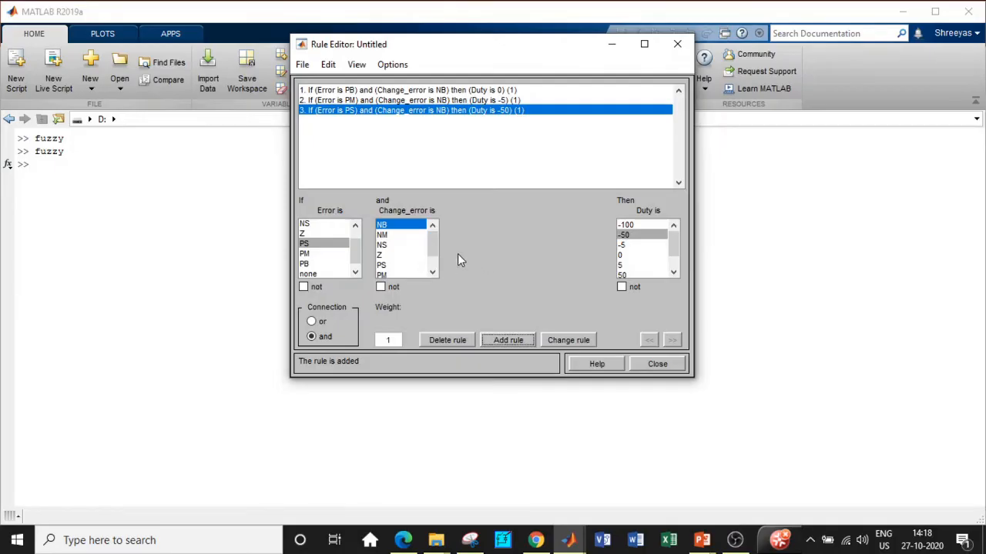
Add two rules with Change_error NB that set Duty to -100, one for Error Z and one for Error NS
left_click(313, 234)
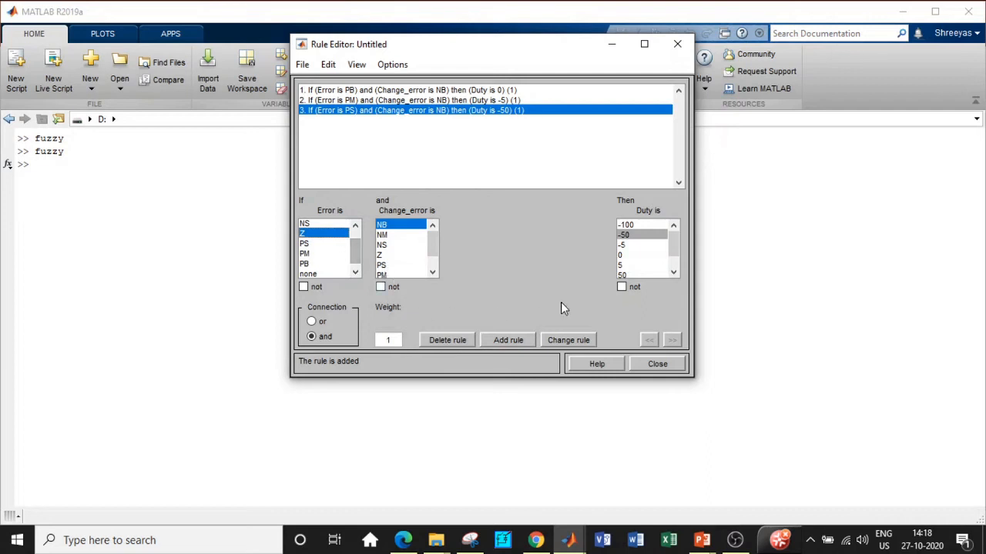
left_click(634, 227)
left_click(517, 340)
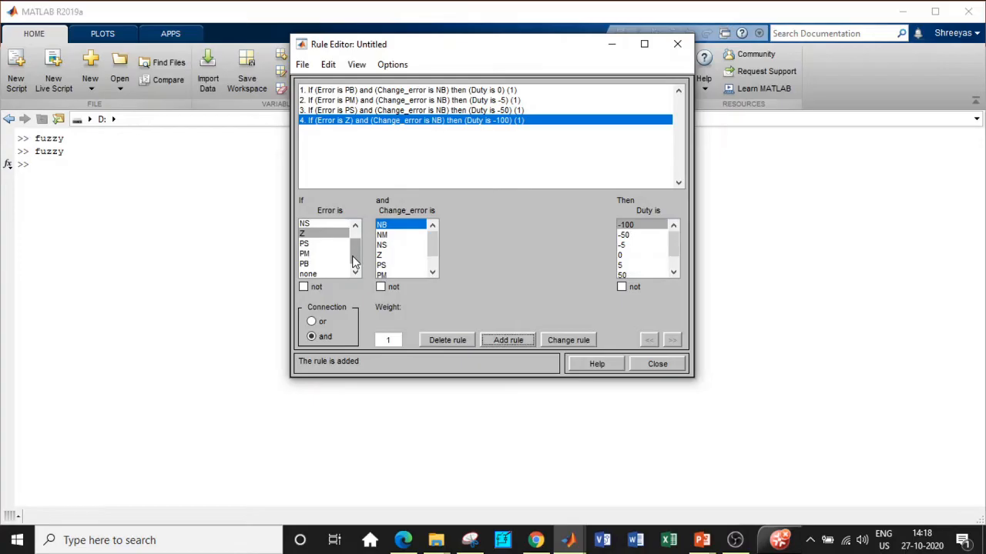
left_click(325, 225)
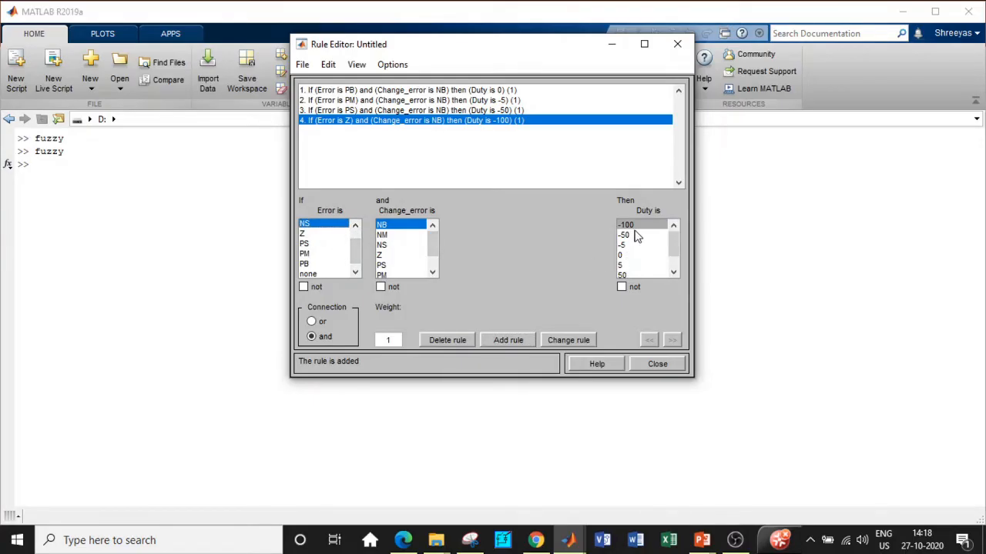
left_click(522, 340)
Add two rules with Change_error NB that set Duty to -100, one for Error NM and one for Error NB
left_click(355, 225)
left_click(355, 225)
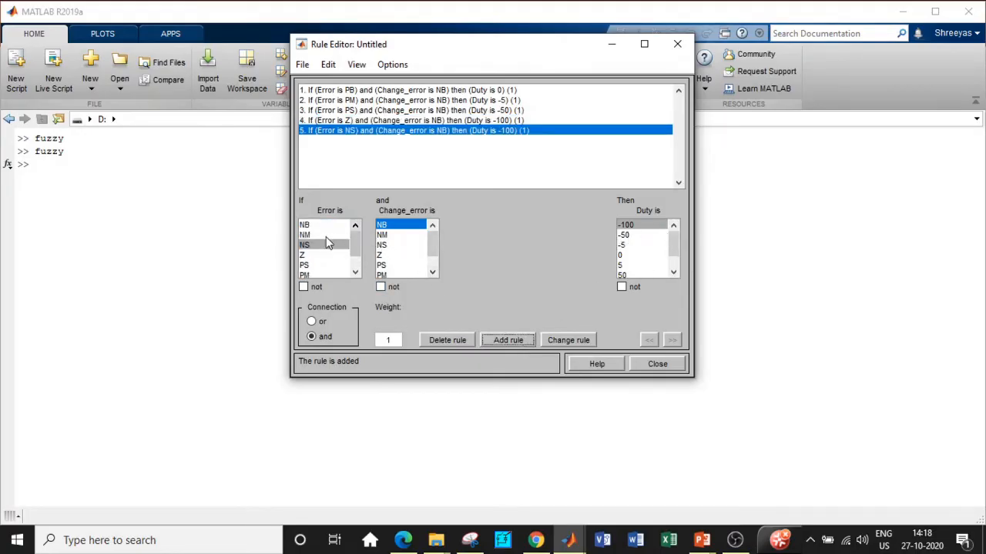
left_click(323, 235)
left_click(512, 340)
left_click(316, 226)
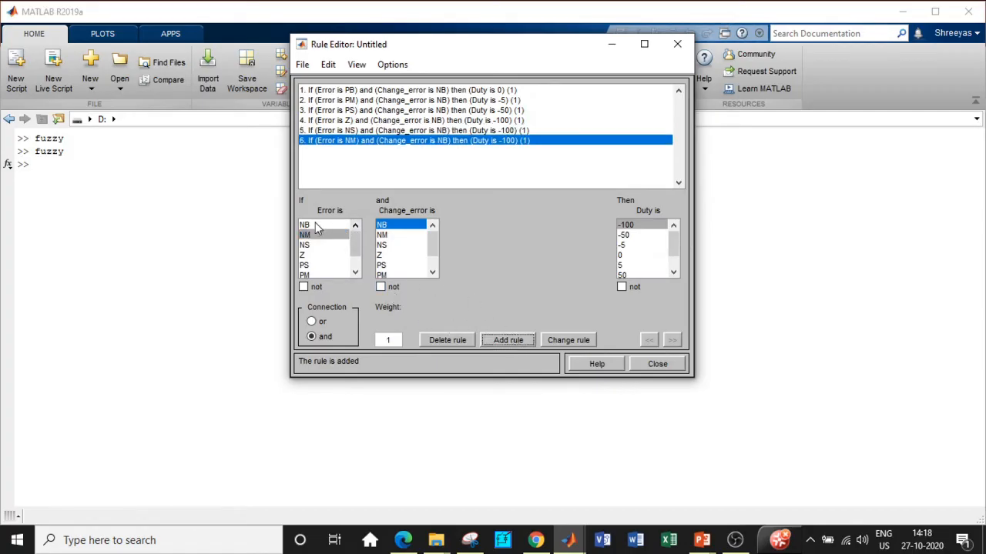
left_click(507, 340)
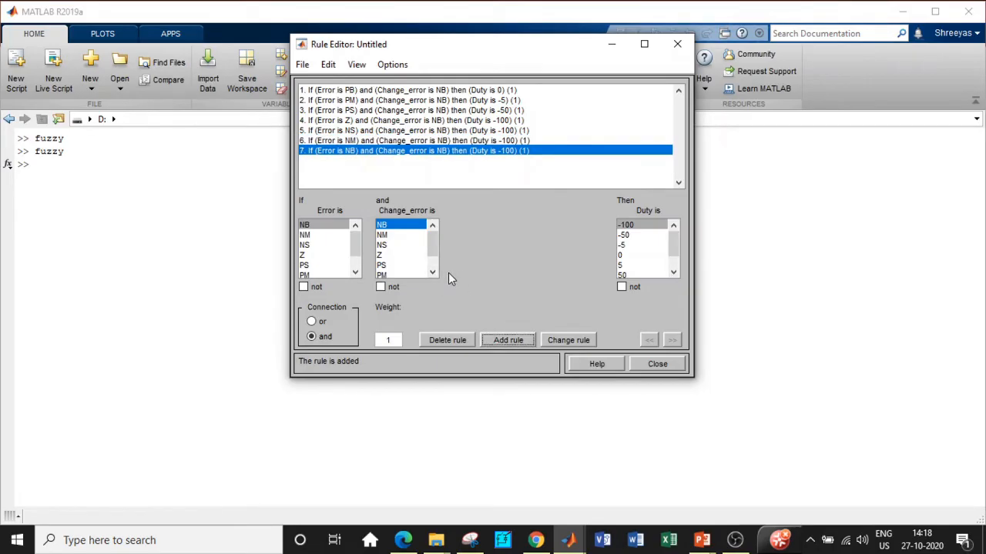
Add the rule: if Error is PB and Change_error is NM, then Duty is 5
left_click(390, 240)
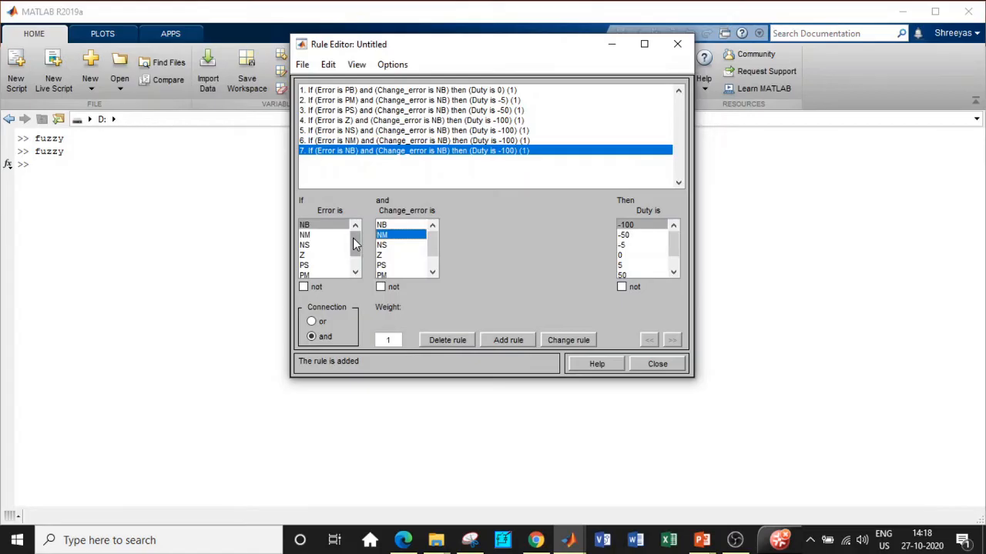
left_click_drag(355, 244, 355, 256)
left_click(314, 264)
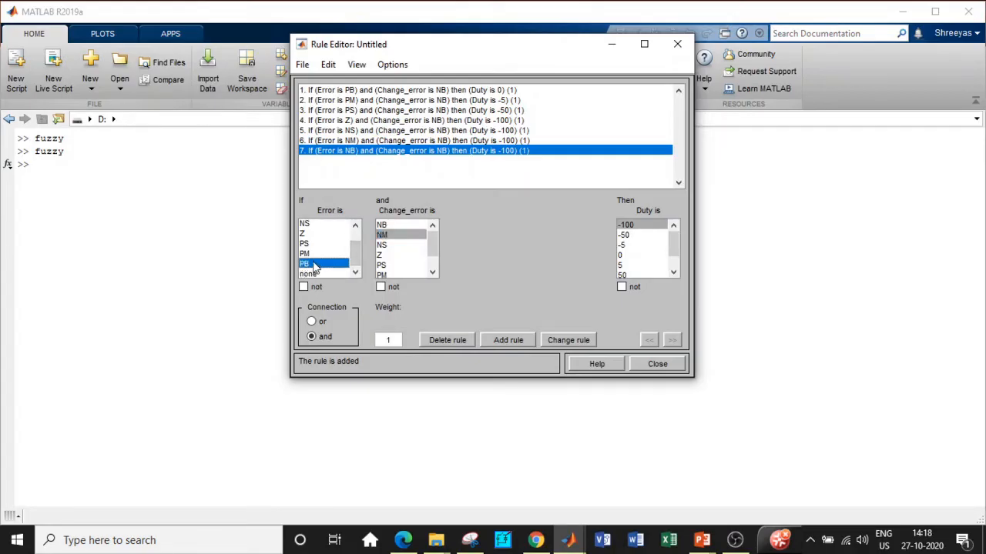
left_click(625, 265)
left_click(511, 340)
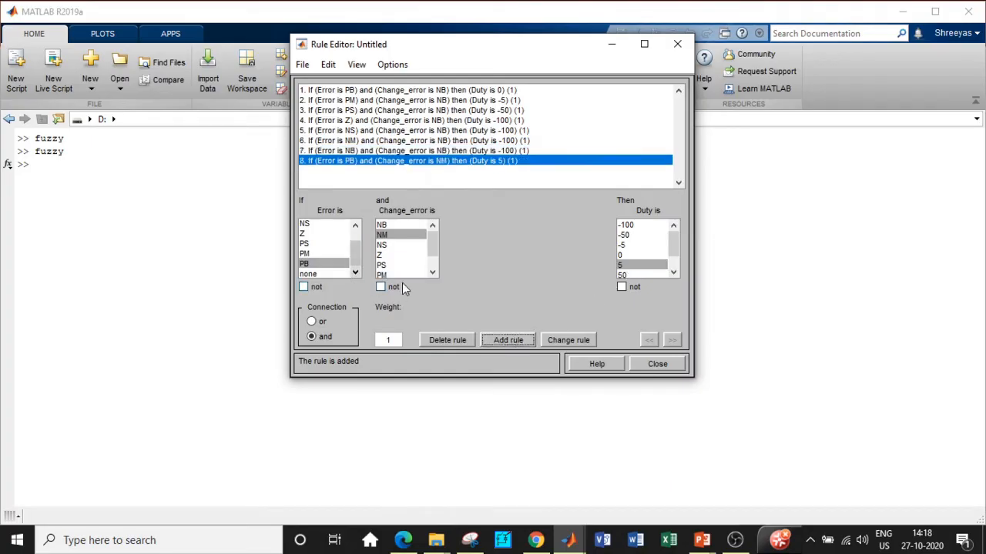
Add two rules with Change_error NM: Error PM gives Duty 0, and Error PS gives Duty -5
left_click(312, 253)
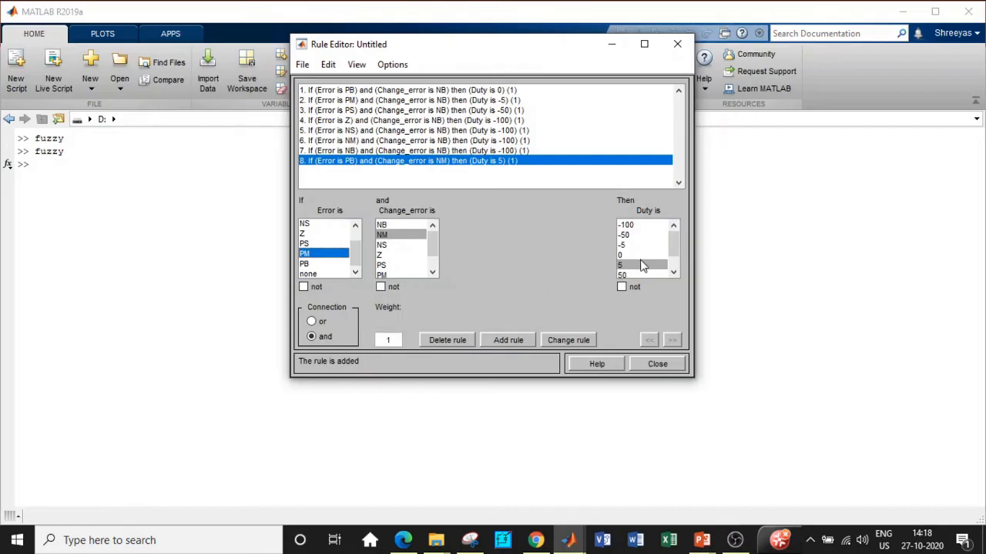
left_click(633, 254)
left_click(504, 339)
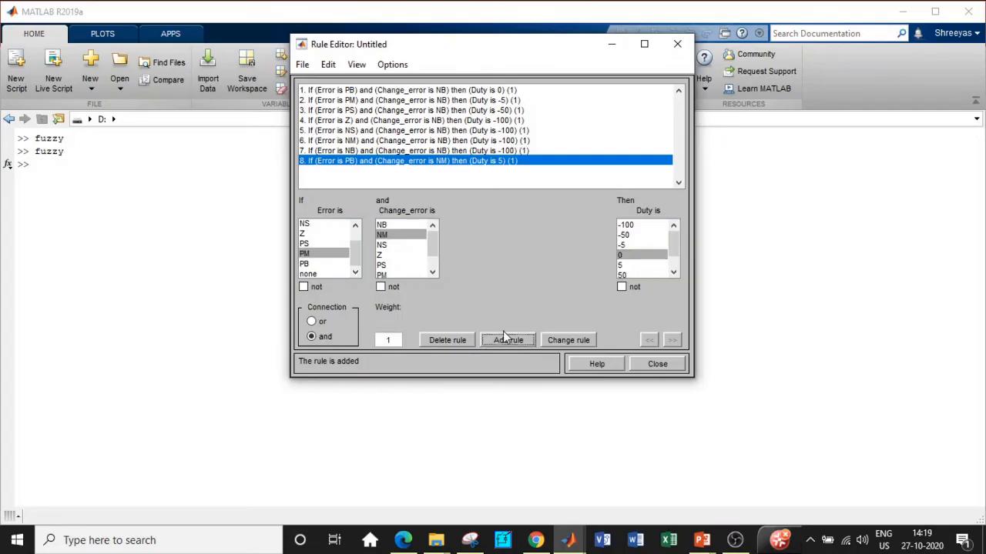
left_click(319, 244)
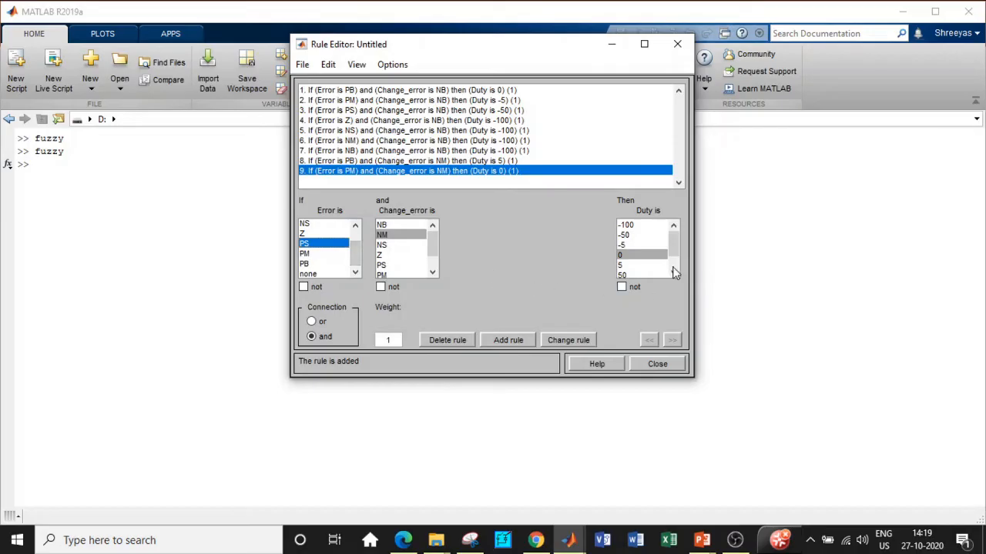
left_click(628, 245)
left_click(502, 347)
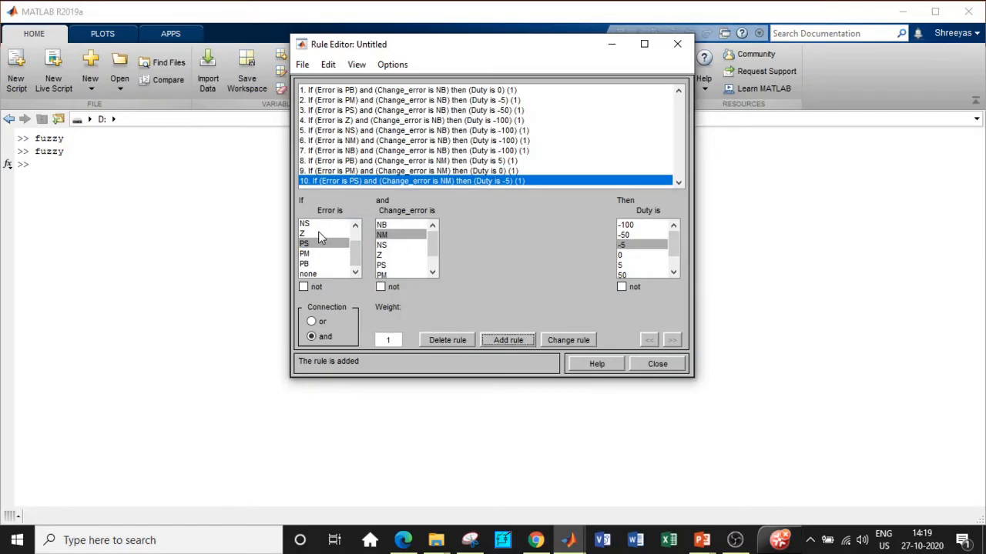
Add two rules with Change_error NM: Error Z gives Duty -50, and Error NS gives Duty -100
left_click(319, 234)
left_click(631, 235)
left_click(508, 339)
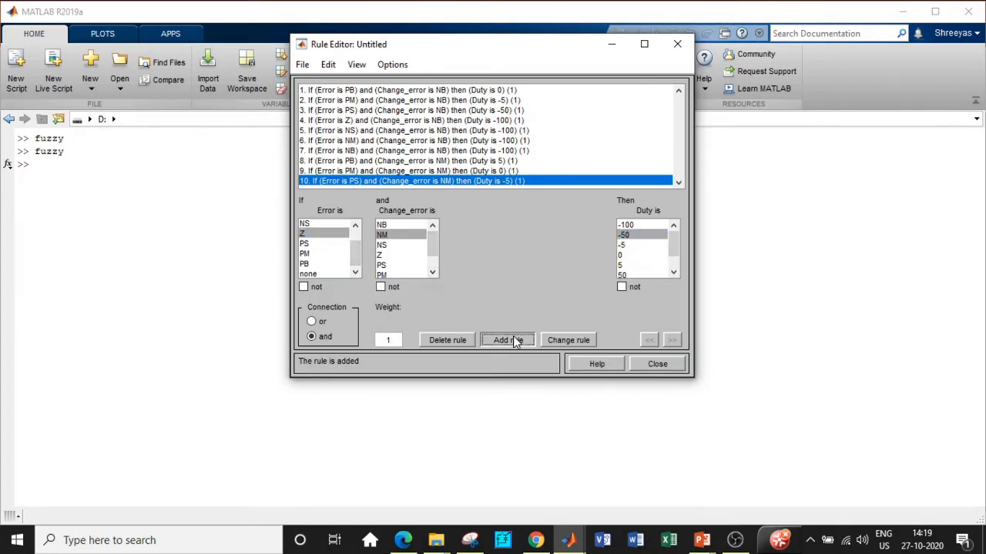
left_click(321, 223)
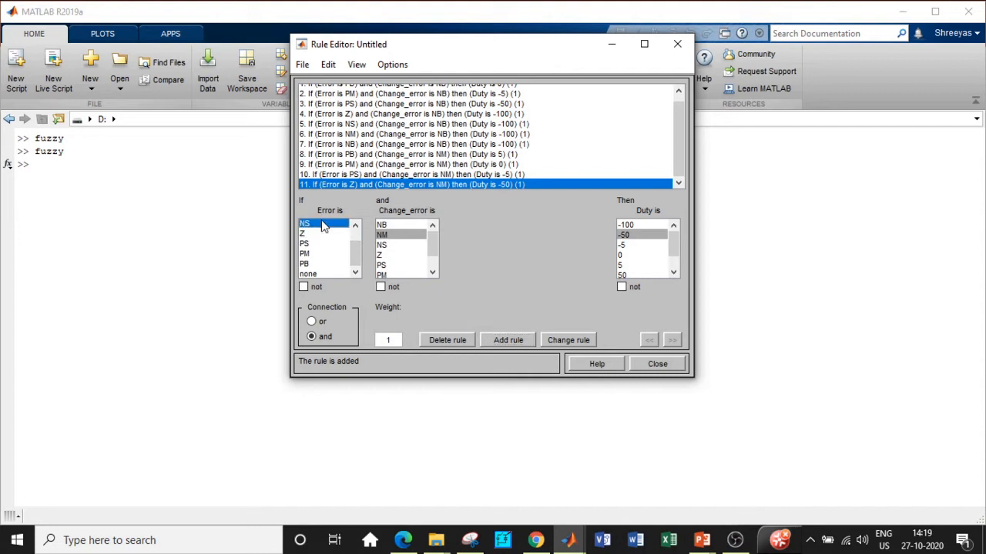
left_click(627, 225)
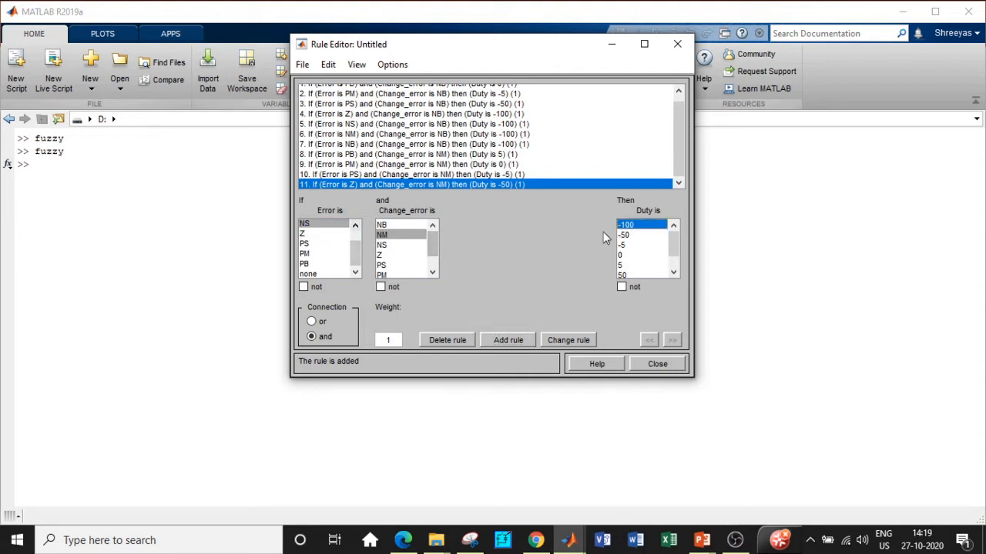
left_click(507, 340)
Add two rules with Change_error NM that set Duty to -100, one for Error NM and one for Error NB
left_click(356, 225)
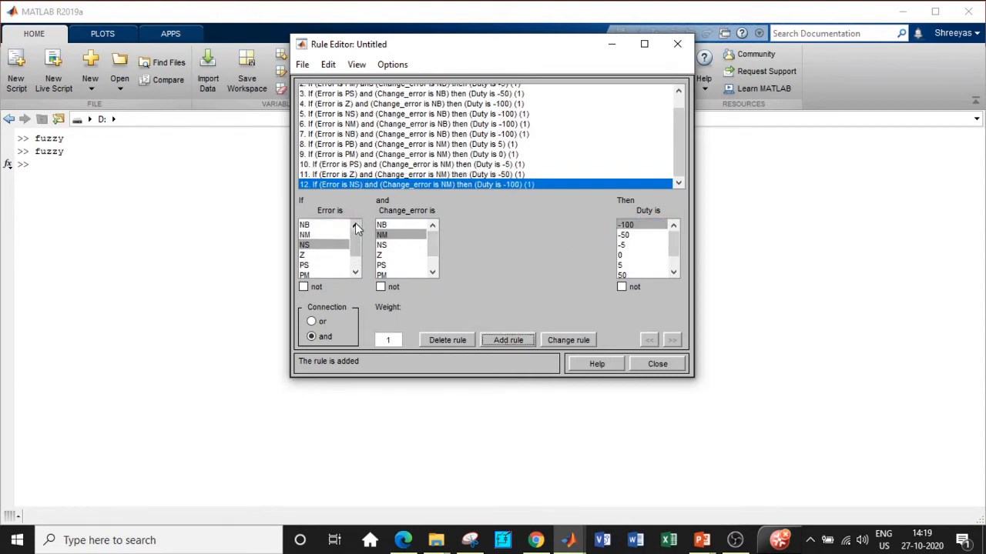
left_click(356, 225)
left_click(331, 235)
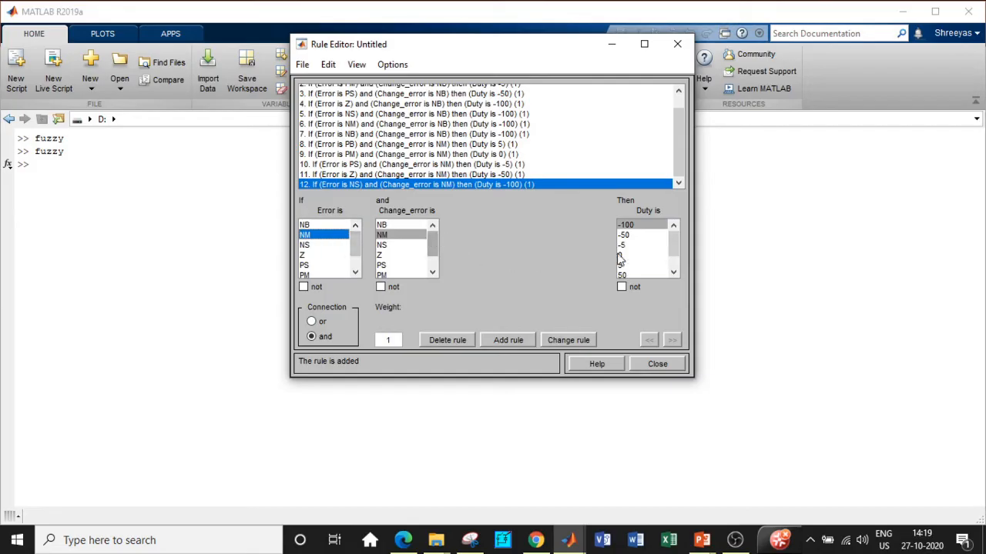
left_click(508, 340)
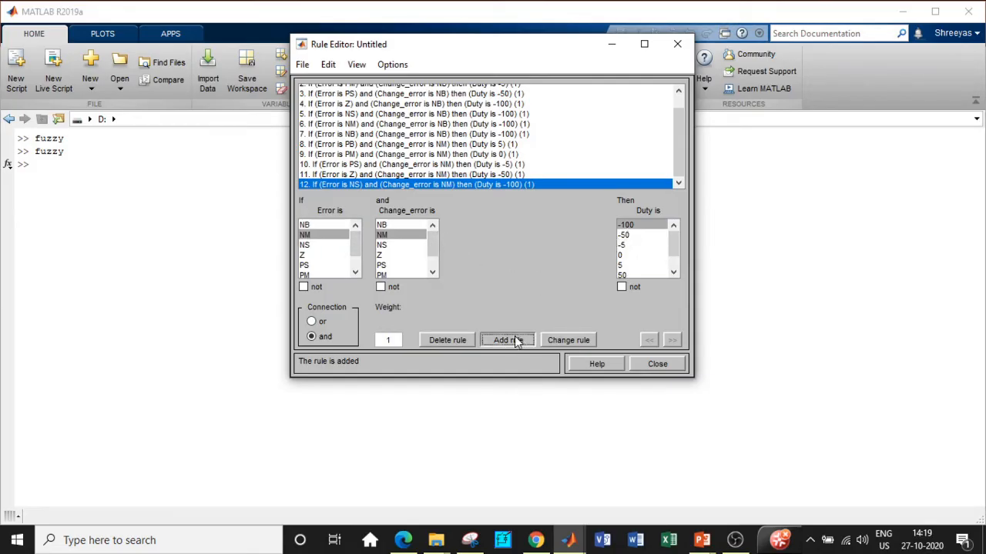
left_click(320, 224)
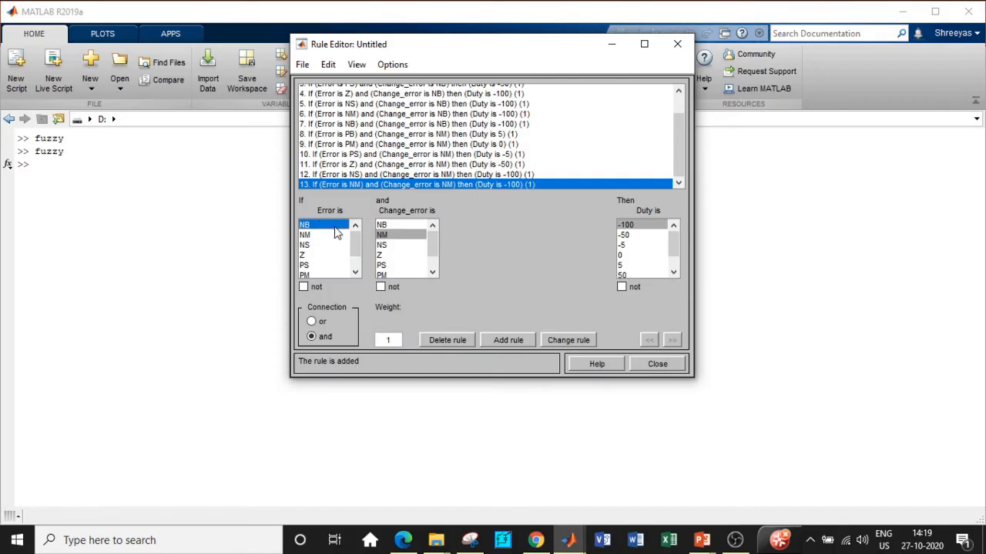
left_click(502, 332)
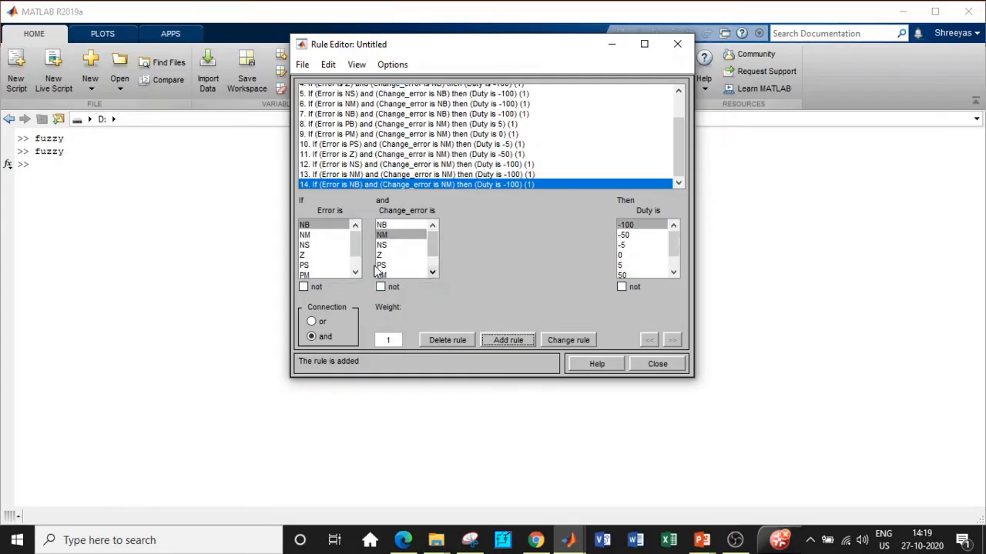
Add the rule: if Error is PB and Change_error is NS, then Duty is 50
left_click(386, 246)
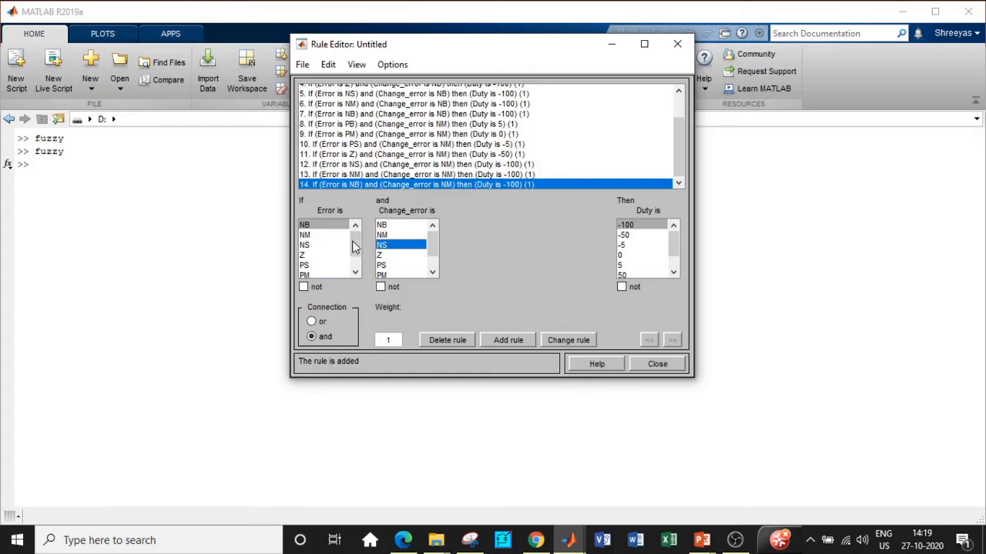
left_click_drag(357, 246, 354, 258)
left_click(324, 264)
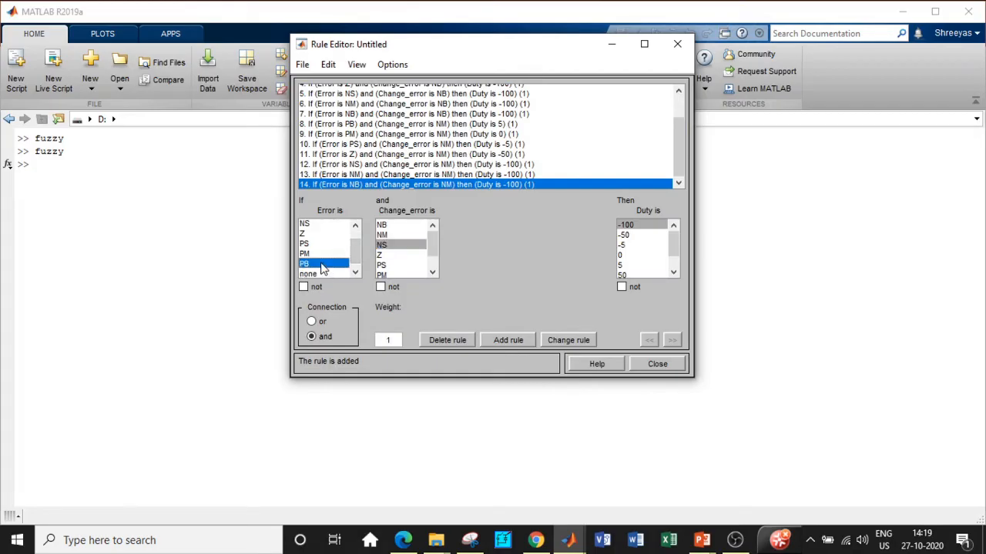
left_click_drag(670, 258, 674, 274)
left_click(624, 254)
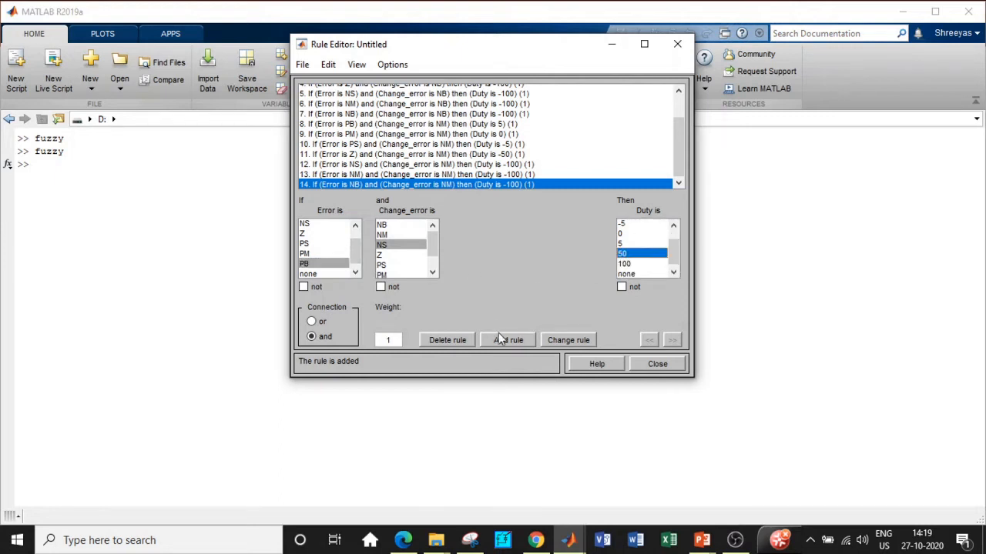
left_click(508, 340)
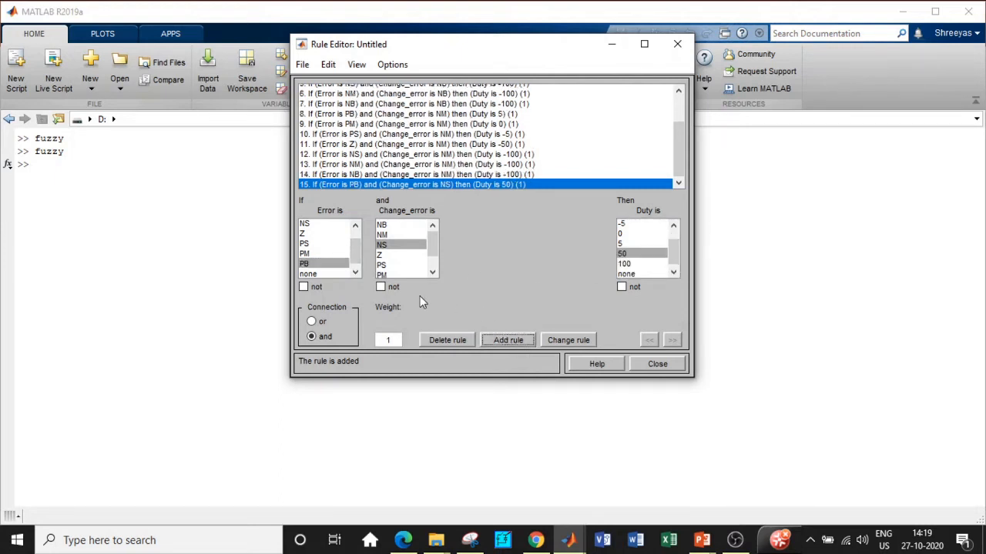
Add two rules with Change_error NS: Error PM gives Duty 5, and Error PS gives Duty 0
left_click(329, 255)
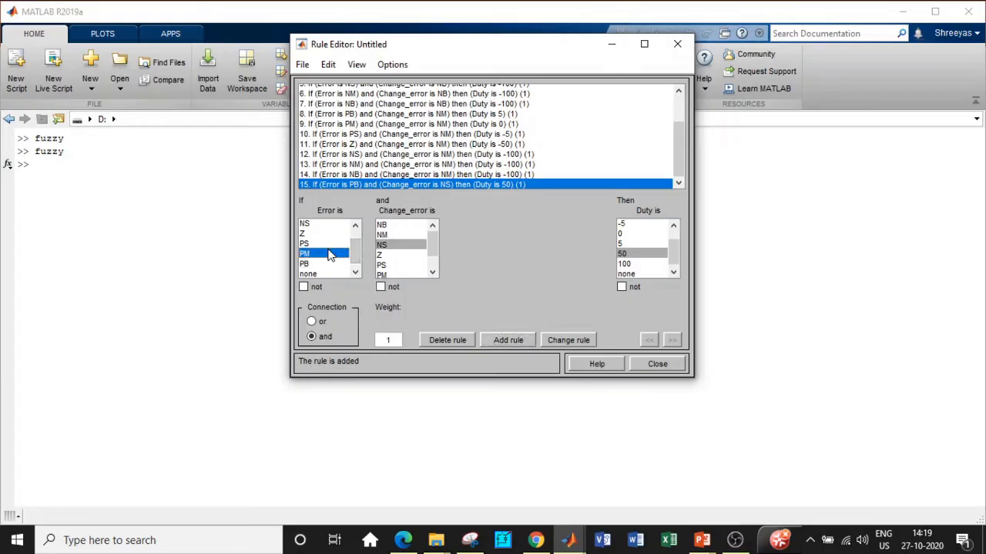
left_click(630, 244)
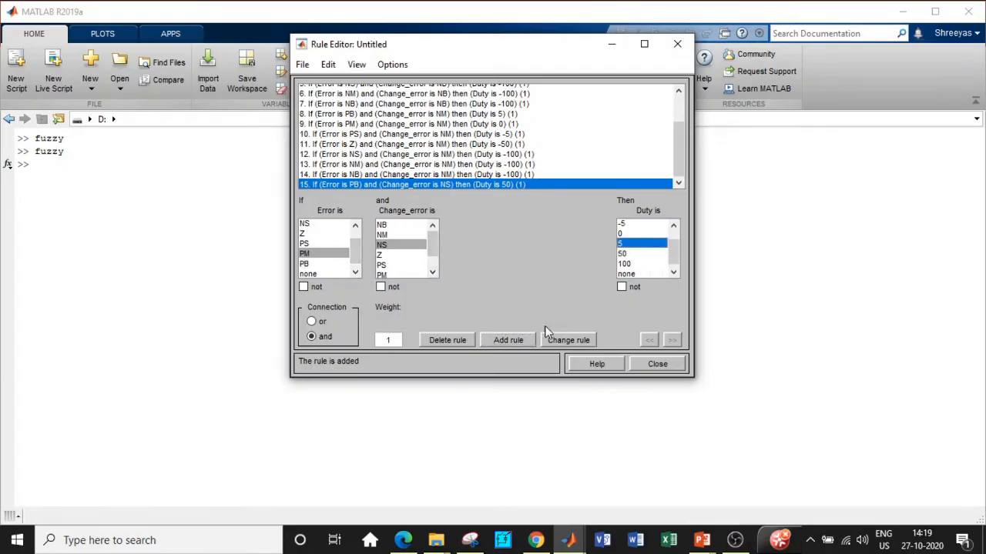
left_click(517, 339)
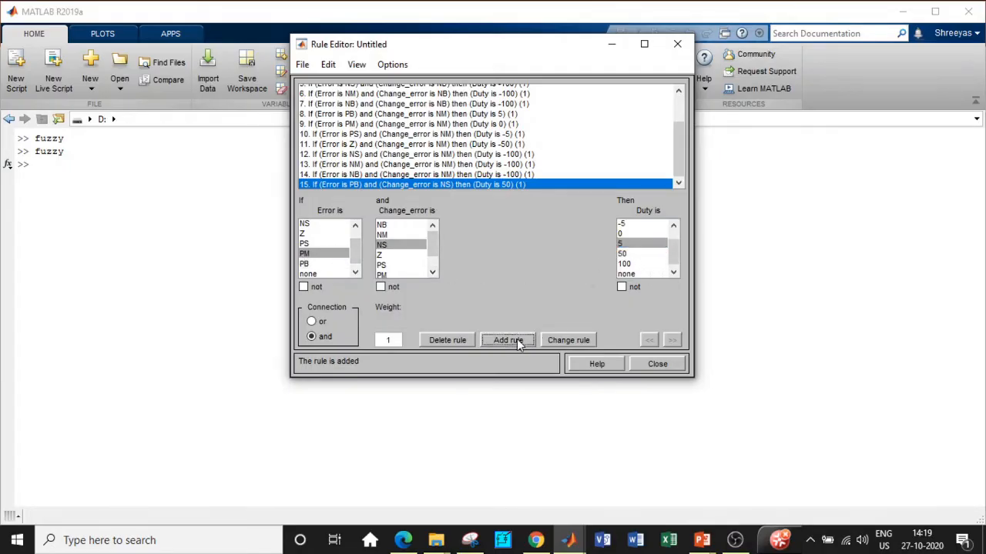
left_click(327, 244)
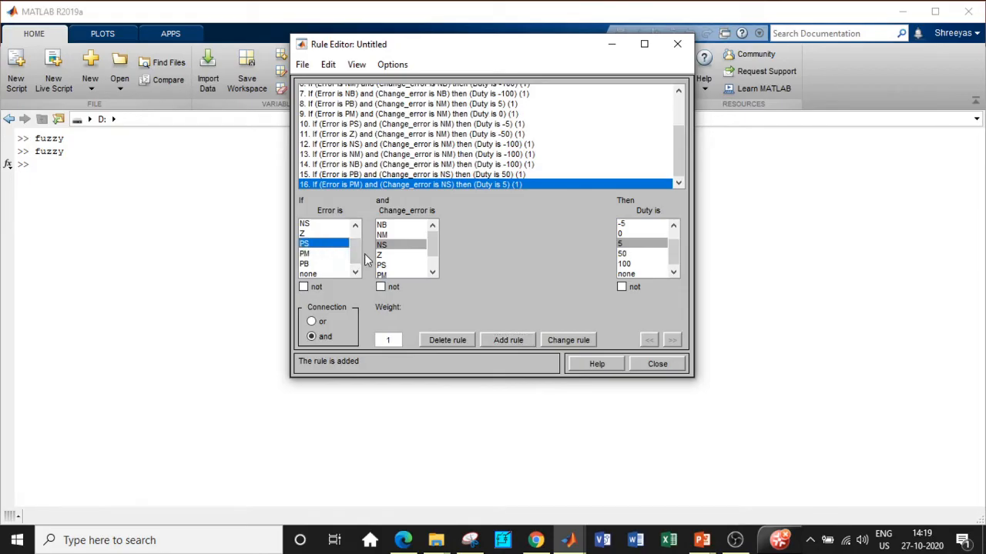
left_click(625, 234)
left_click(513, 338)
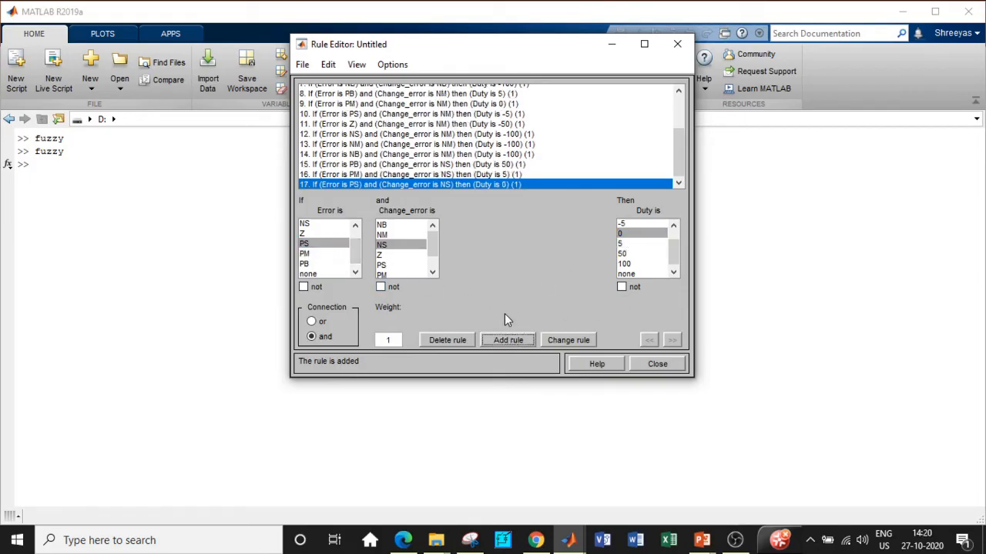
Add two rules with Change_error NS: Error Z gives Duty -5, and Error NS gives Duty -50
left_click(320, 232)
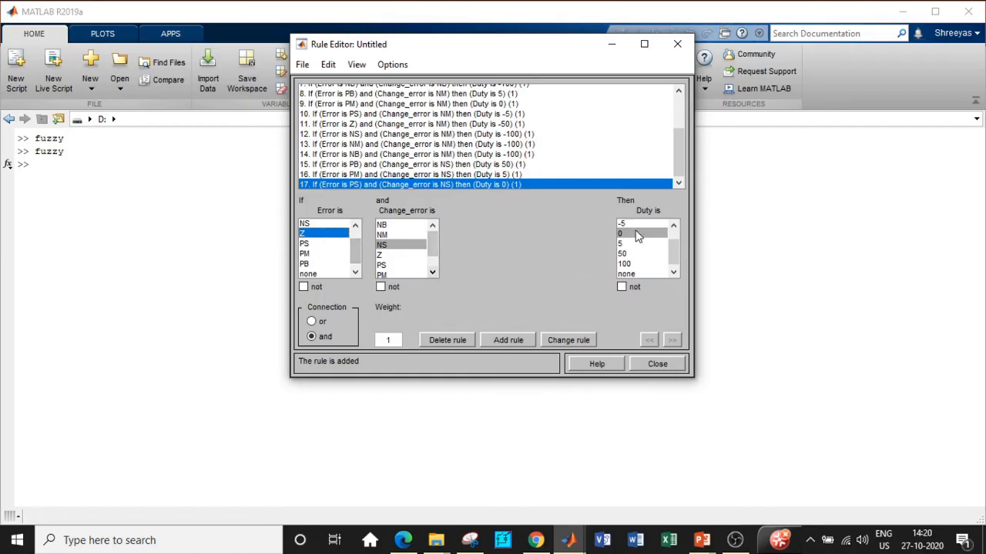
left_click(674, 223)
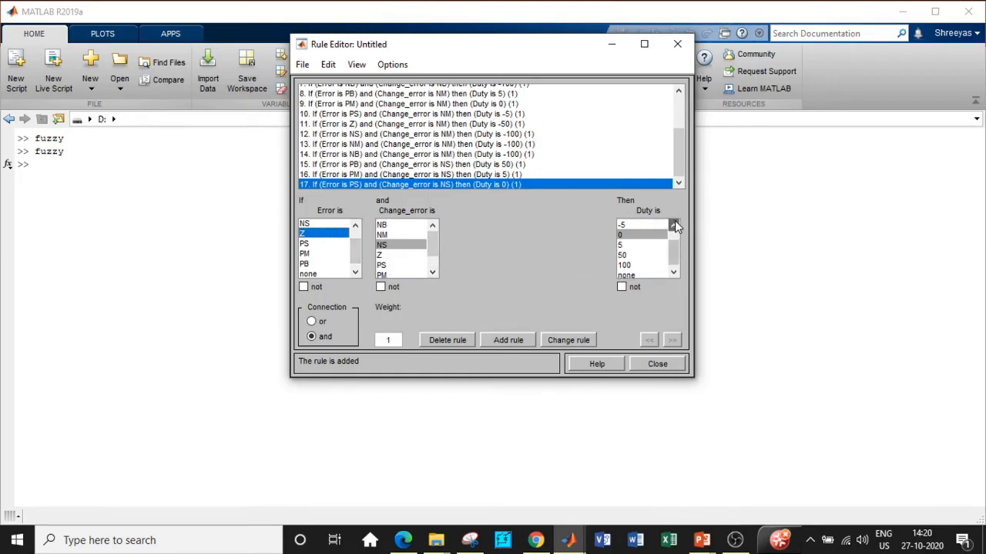
left_click(630, 234)
left_click(508, 339)
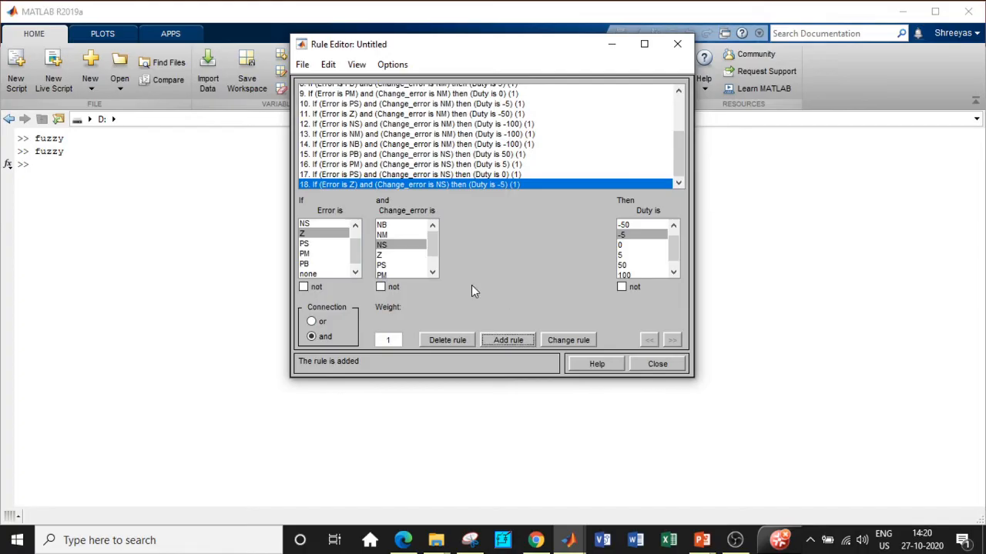
left_click(316, 223)
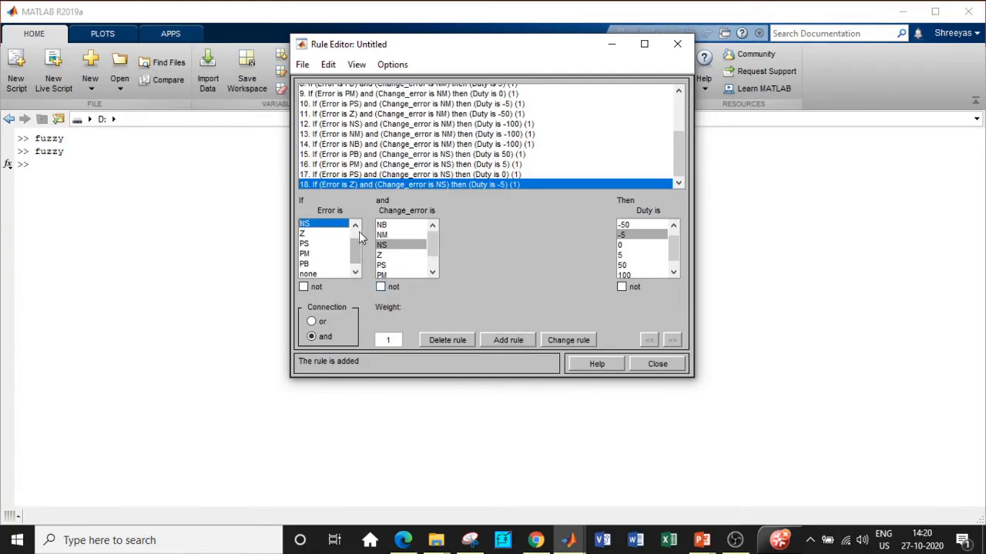
left_click(634, 225)
left_click(519, 341)
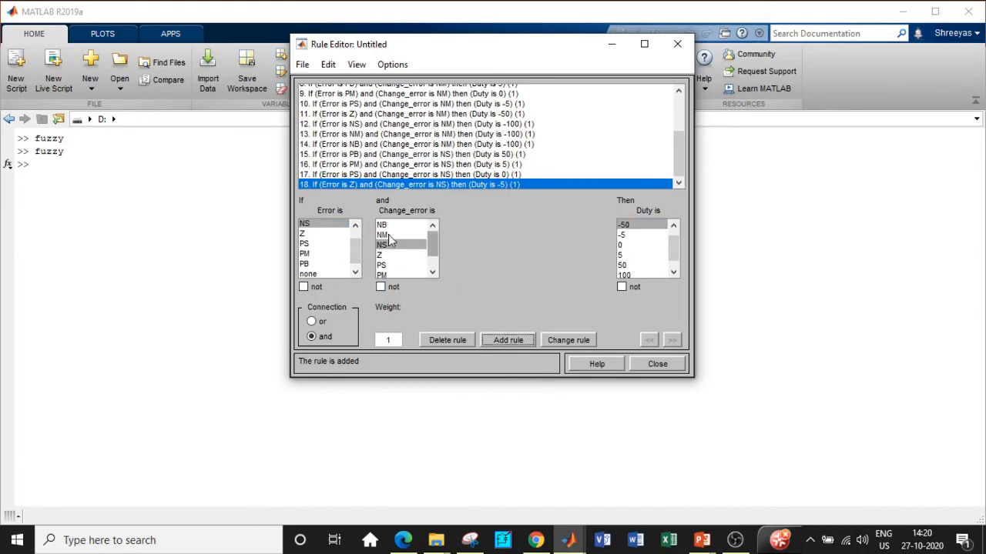
Add two rules with Change_error NS that set Duty to -100, one for Error NM and one for Error NB
left_click(356, 224)
left_click(356, 225)
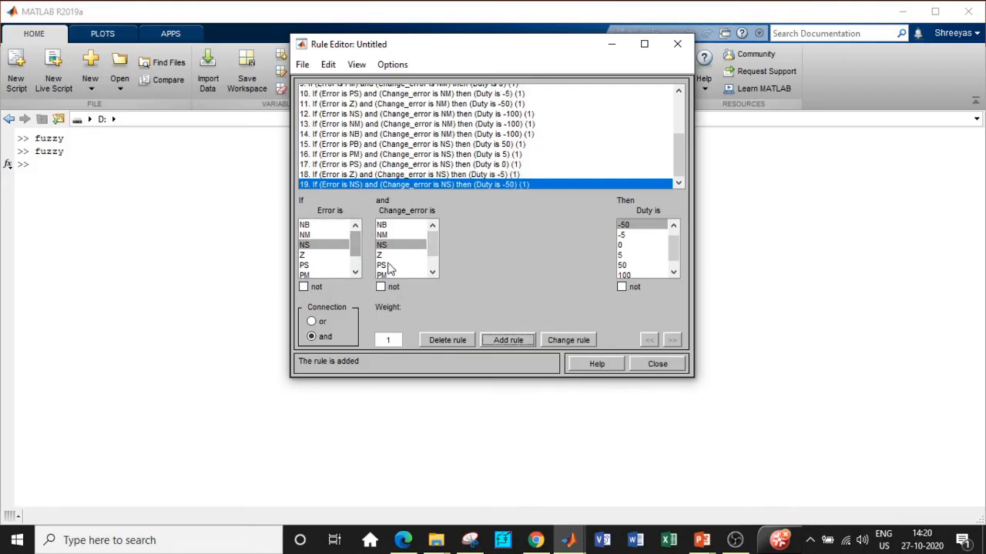
left_click(316, 235)
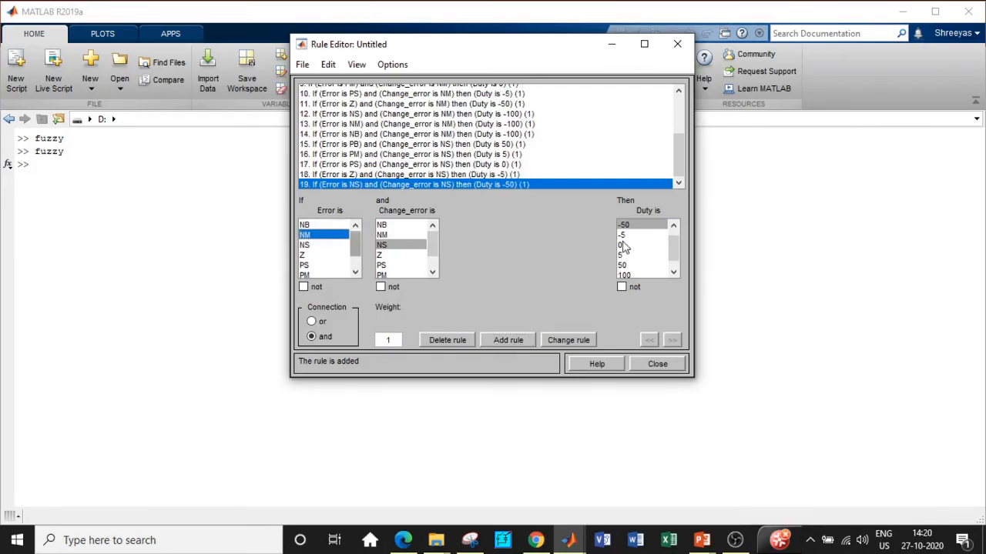
left_click(673, 225)
left_click(630, 225)
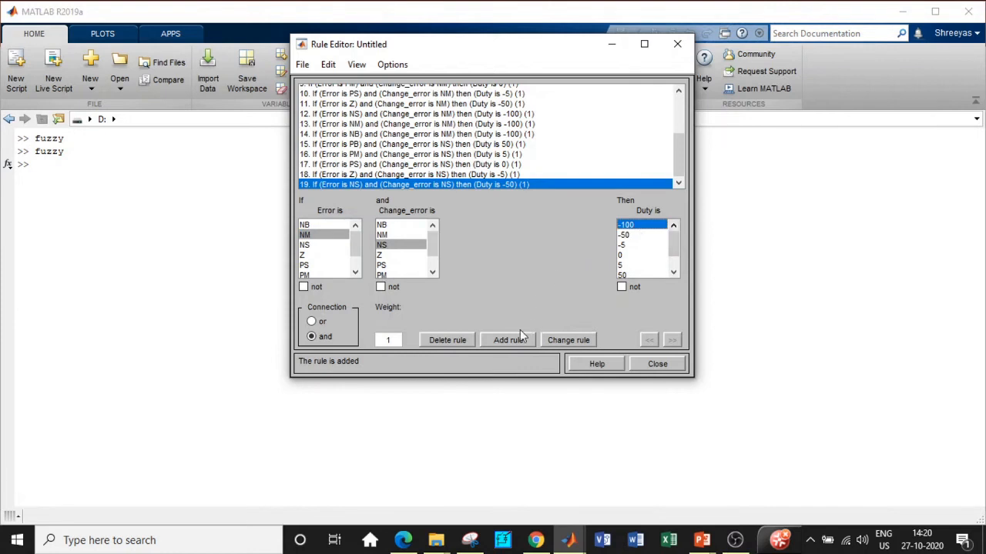
left_click(508, 340)
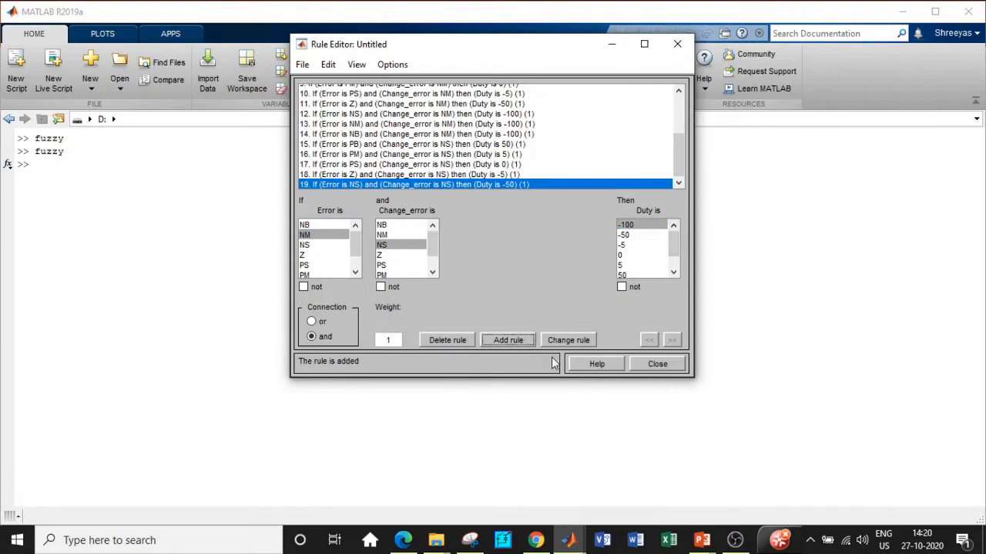
left_click(323, 225)
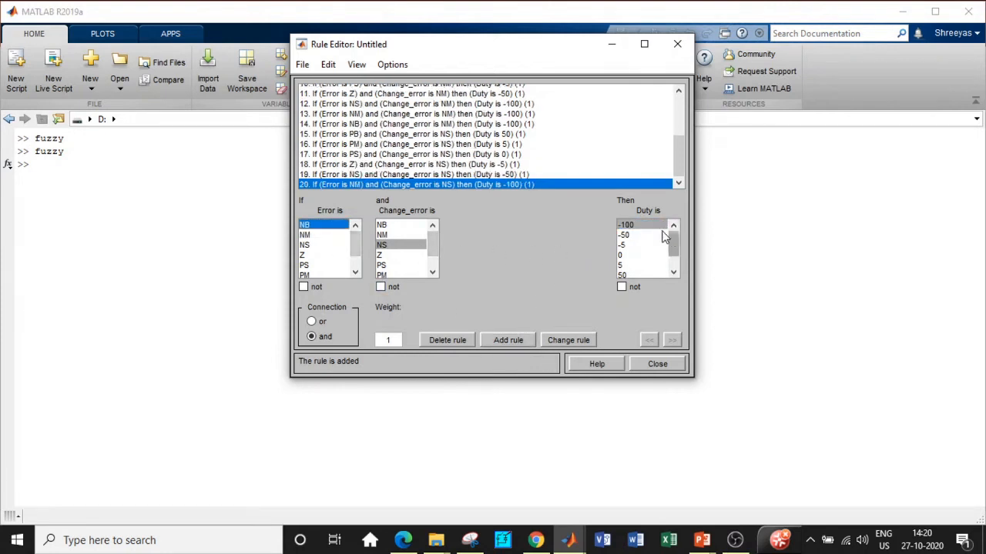
left_click(642, 226)
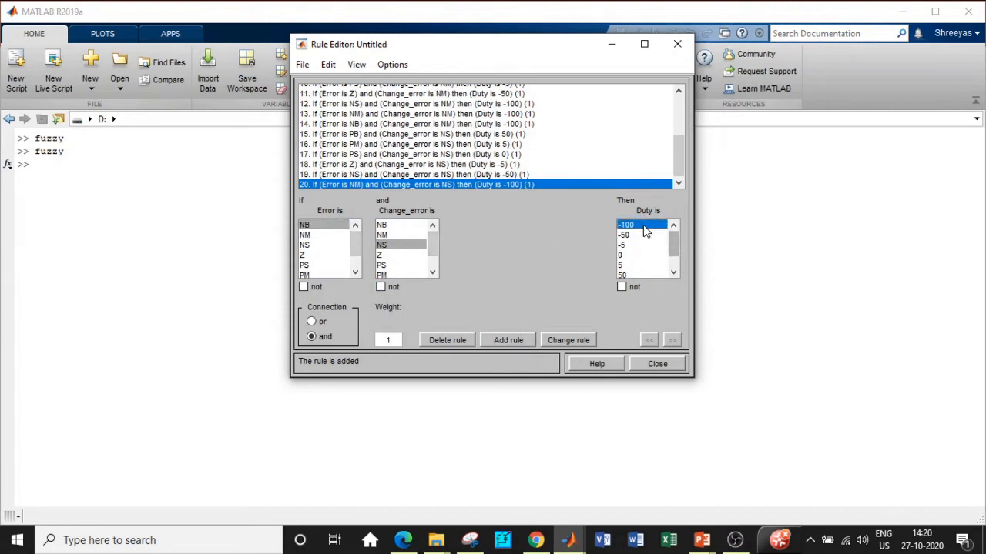
left_click(507, 341)
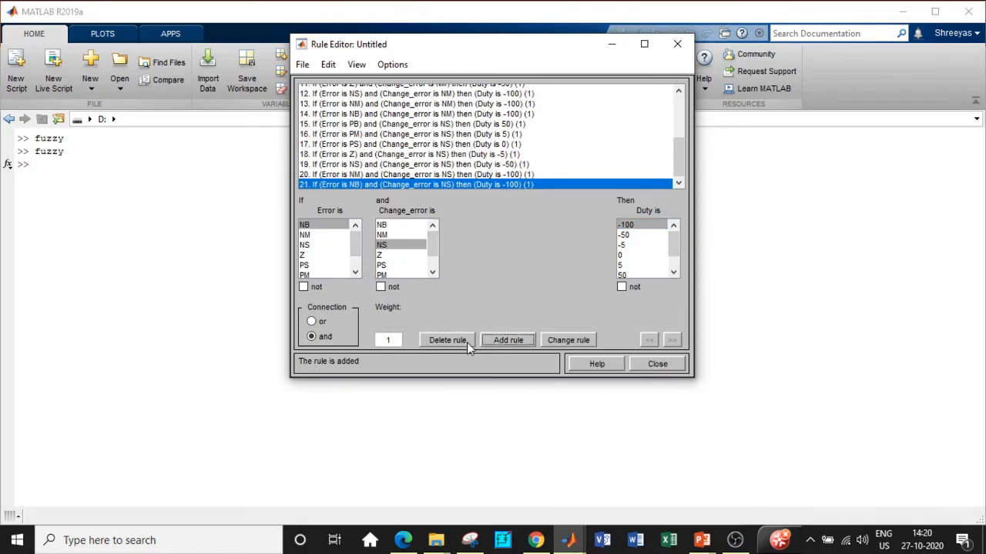
Add the rule: if Error is PB and Change_error is Z, then Duty is 100
left_click(389, 255)
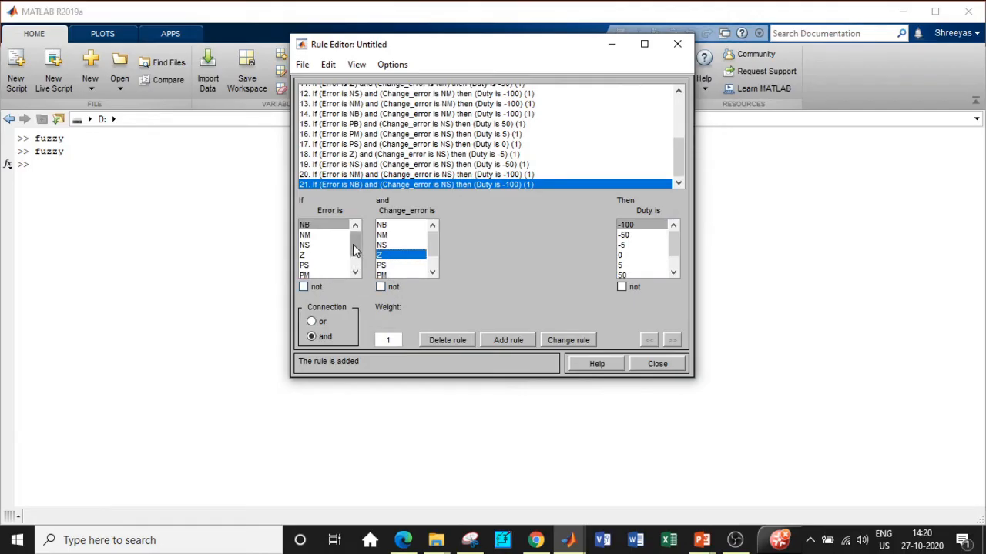
scroll(356, 247, "down", 2)
left_click(319, 265)
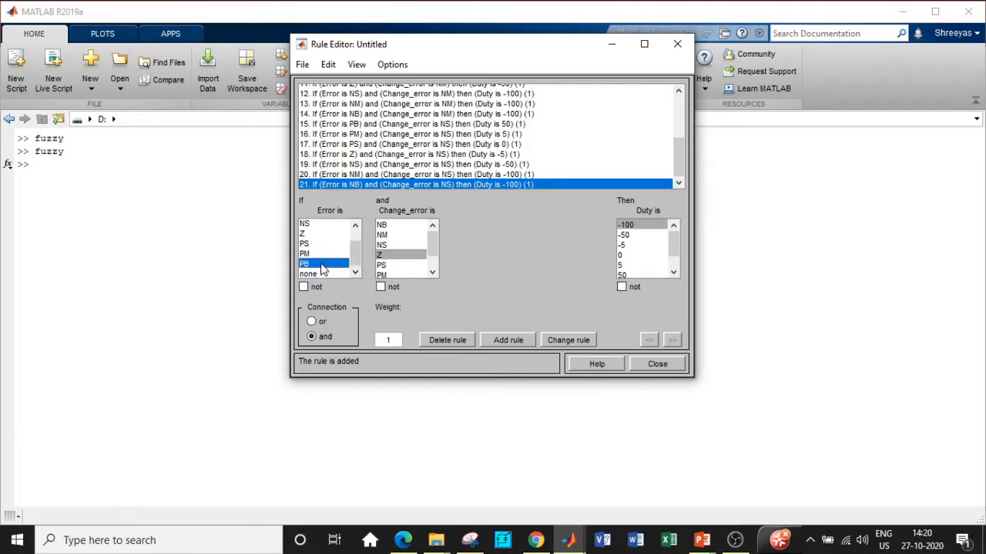
scroll(636, 274, "down", 2)
left_click(628, 263)
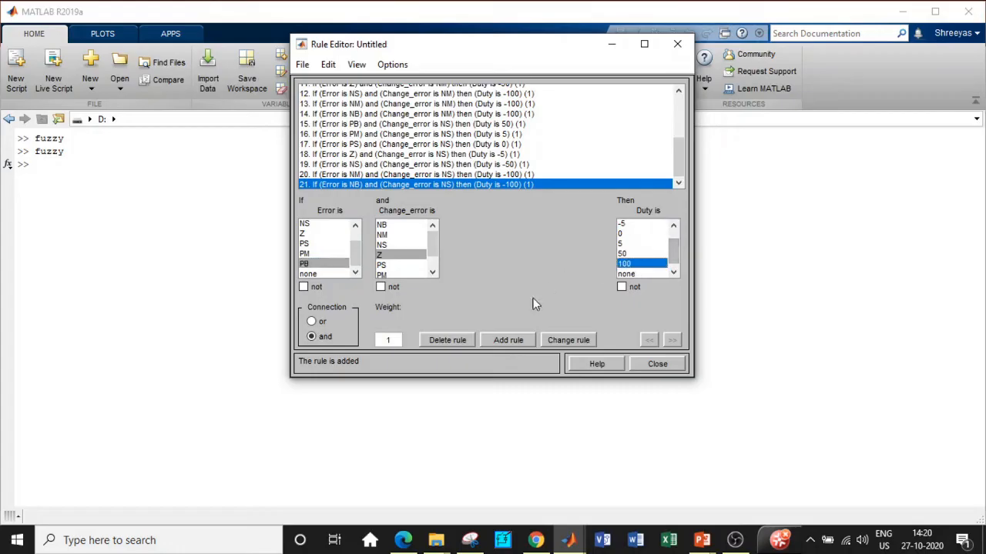
left_click(518, 341)
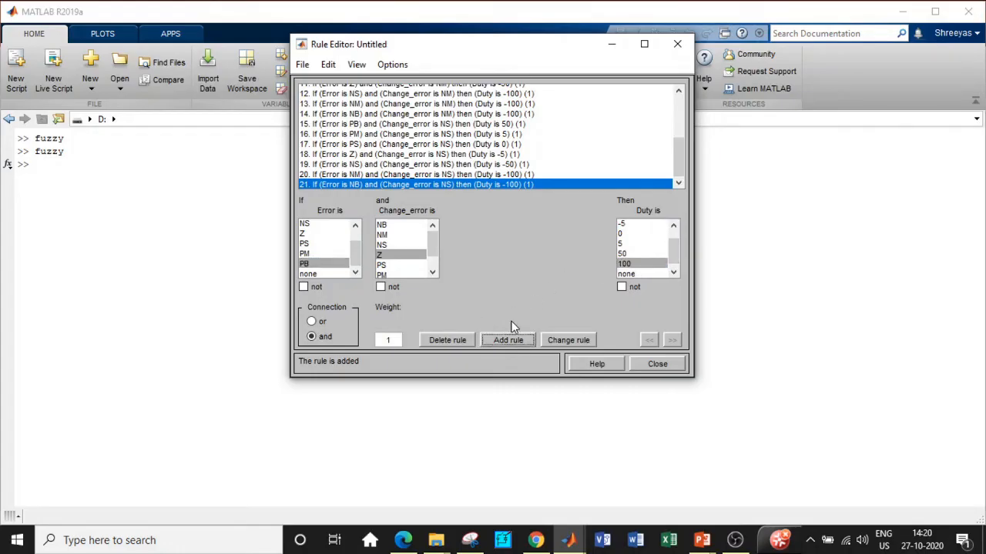
Add two rules with Change_error Z: Error PM gives Duty 50, and Error PS gives Duty 5
left_click(320, 253)
left_click(626, 255)
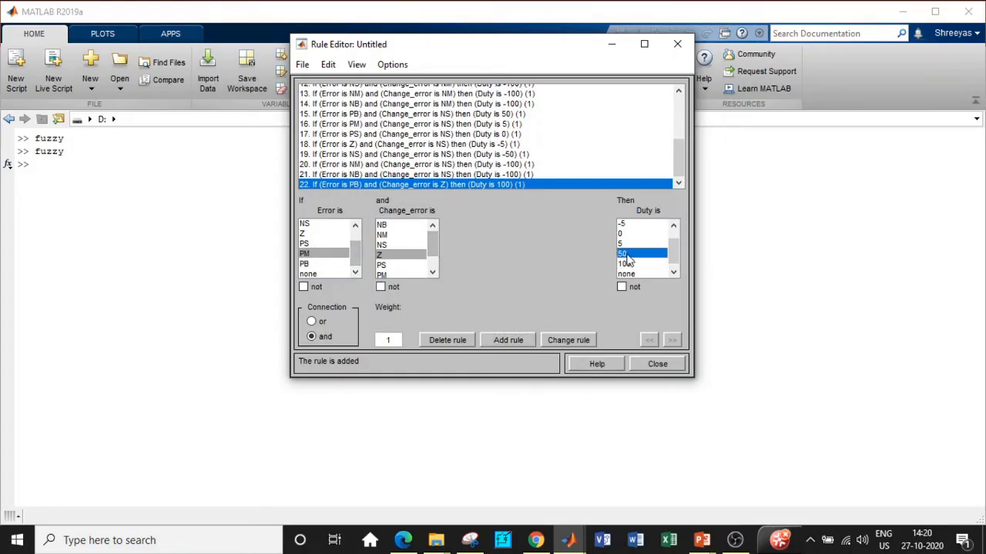
left_click(514, 339)
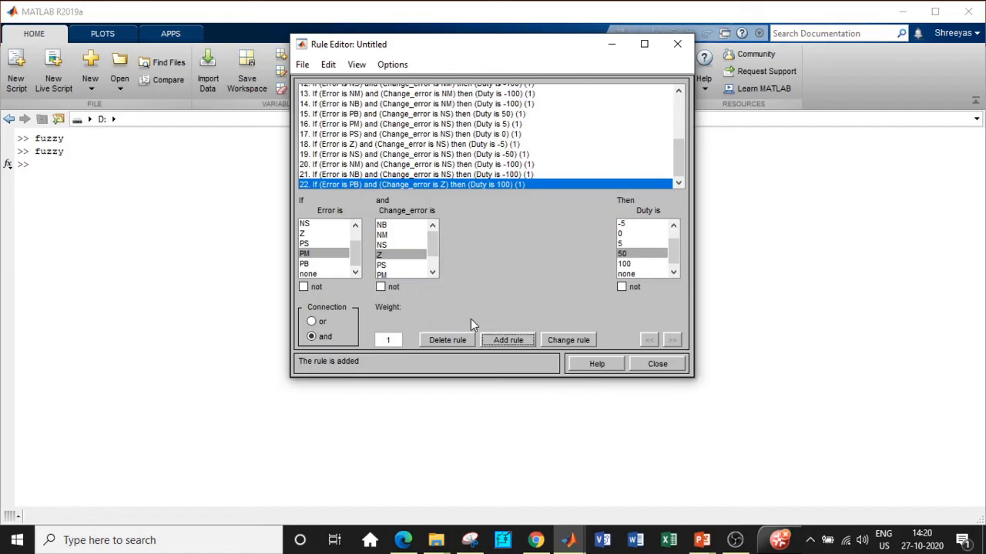
left_click(315, 243)
left_click(626, 243)
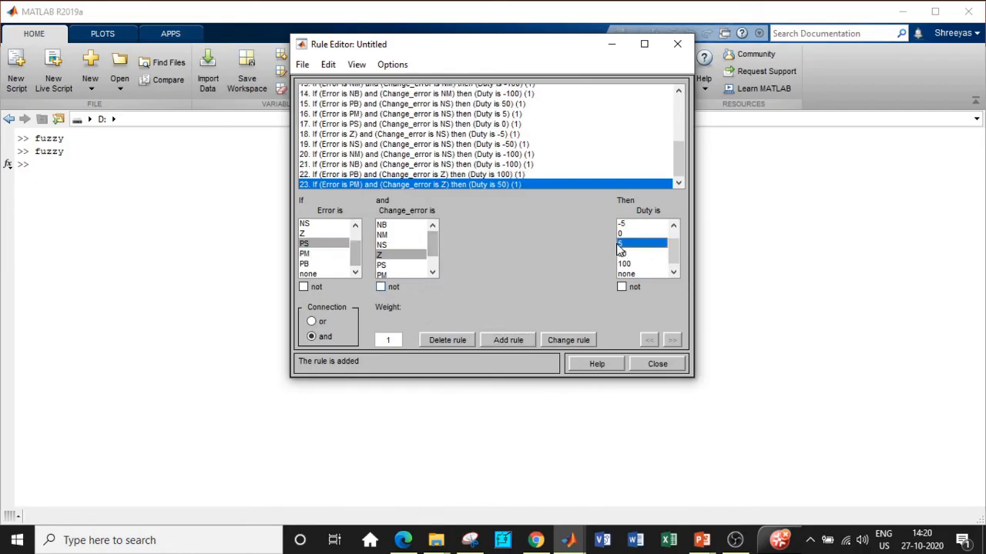
left_click(500, 339)
Add two rules with Change_error Z: Error Z gives Duty 0, and Error NS gives Duty -5
left_click(321, 235)
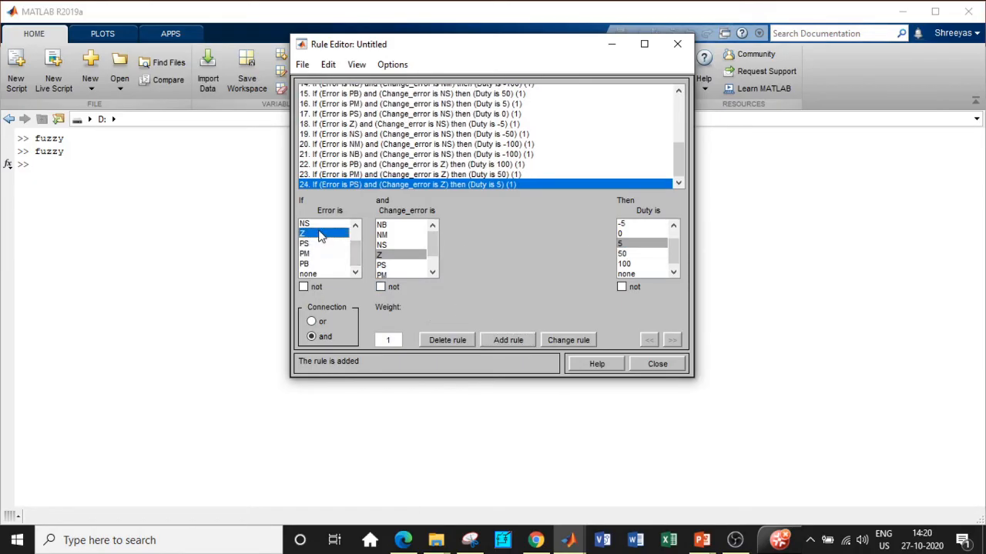
left_click(640, 234)
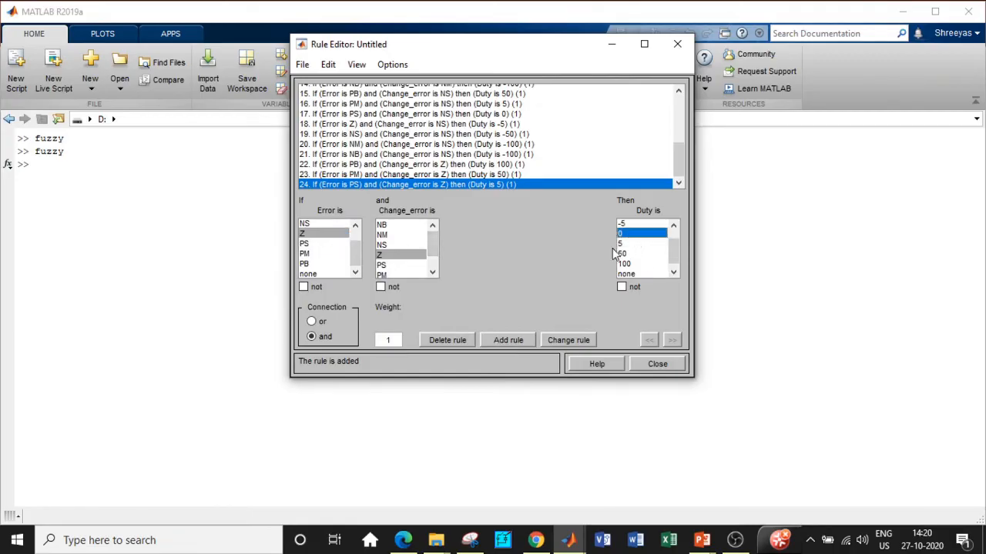
left_click(522, 341)
left_click(359, 225)
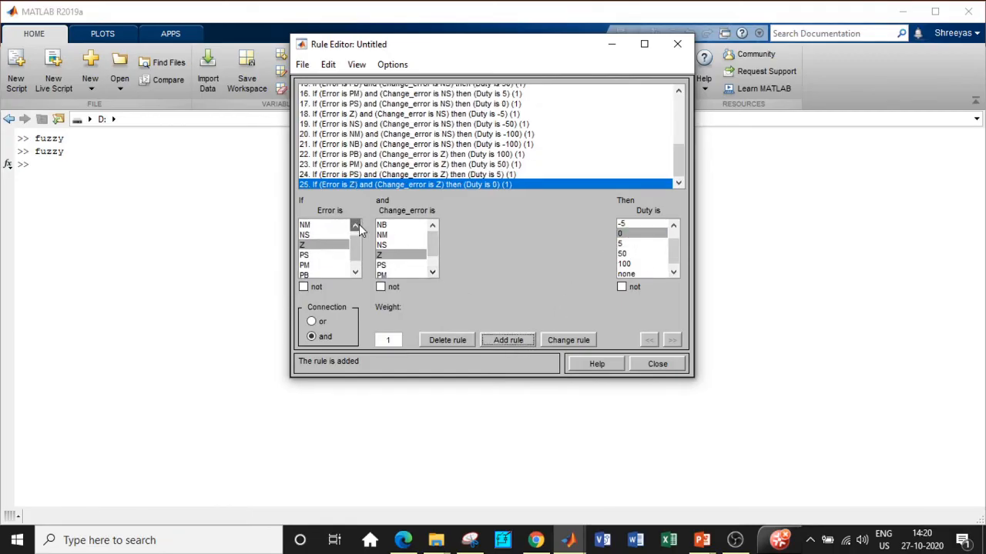
left_click(359, 226)
left_click(324, 245)
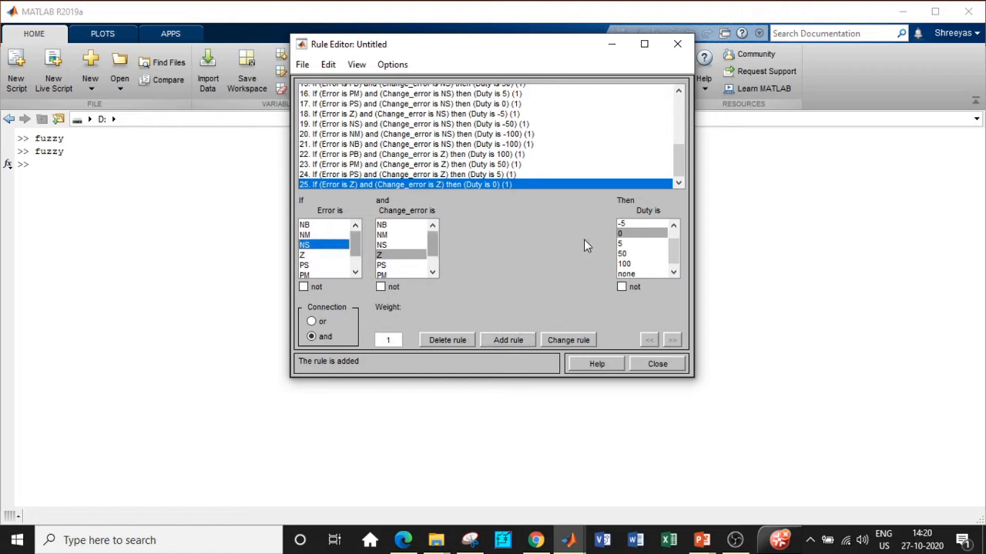
left_click(624, 224)
left_click_drag(676, 249, 675, 241)
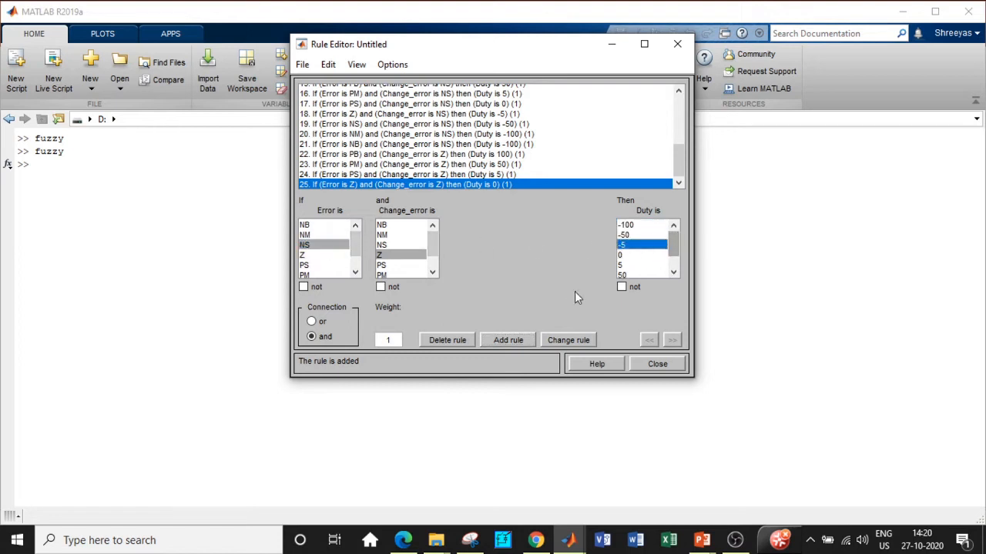
left_click(508, 340)
Add two rules with Change_error Z: Error NM gives Duty -50, and Error NB gives Duty -100
left_click(324, 235)
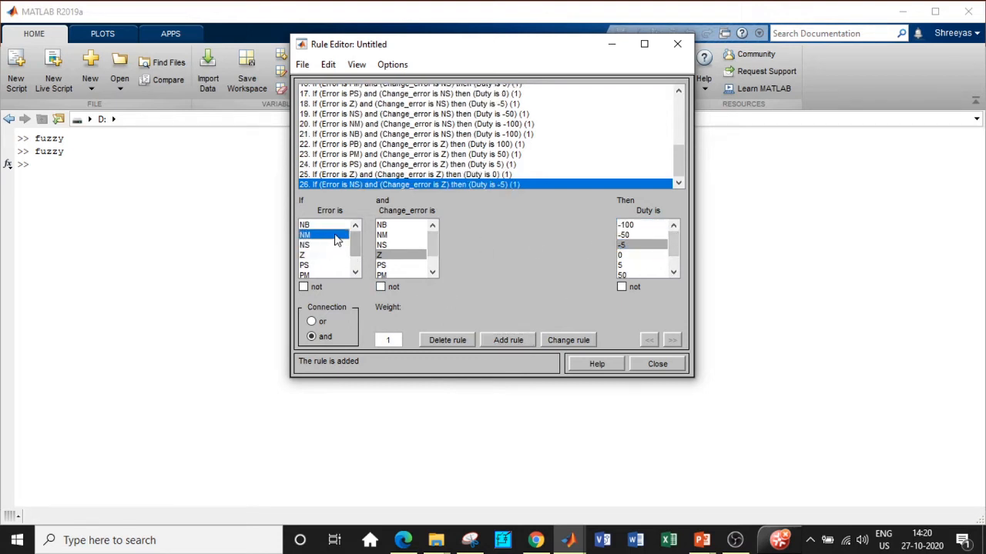
left_click(636, 236)
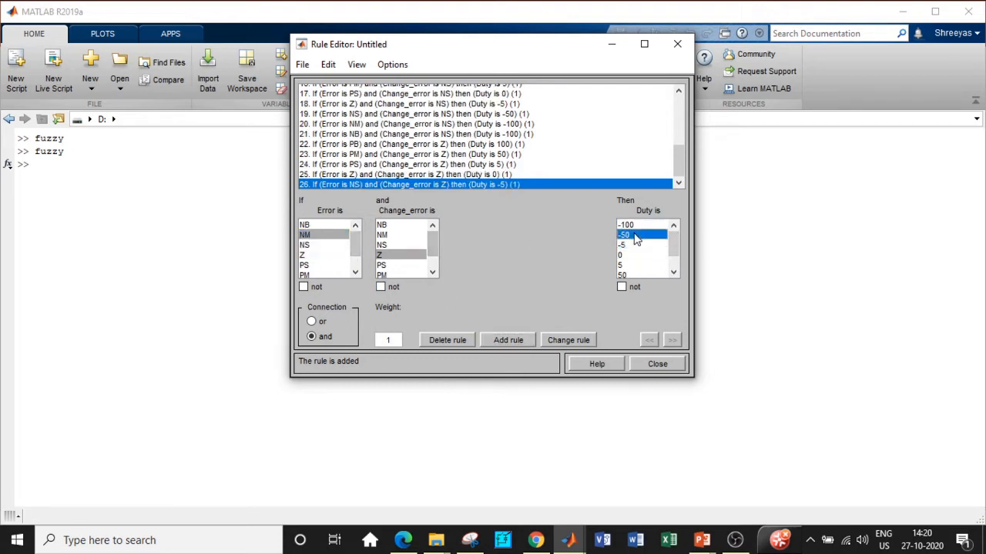
left_click(507, 338)
left_click(323, 224)
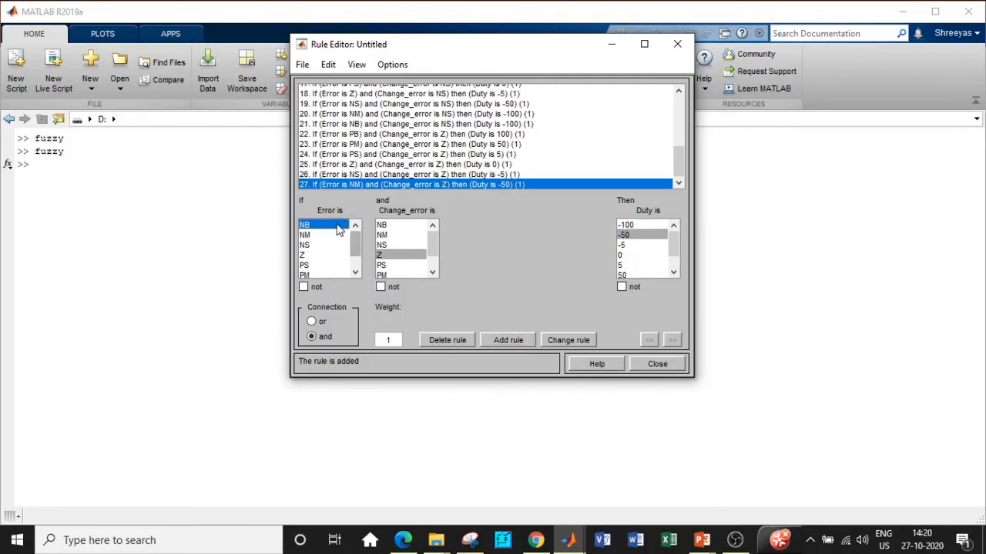
left_click(631, 225)
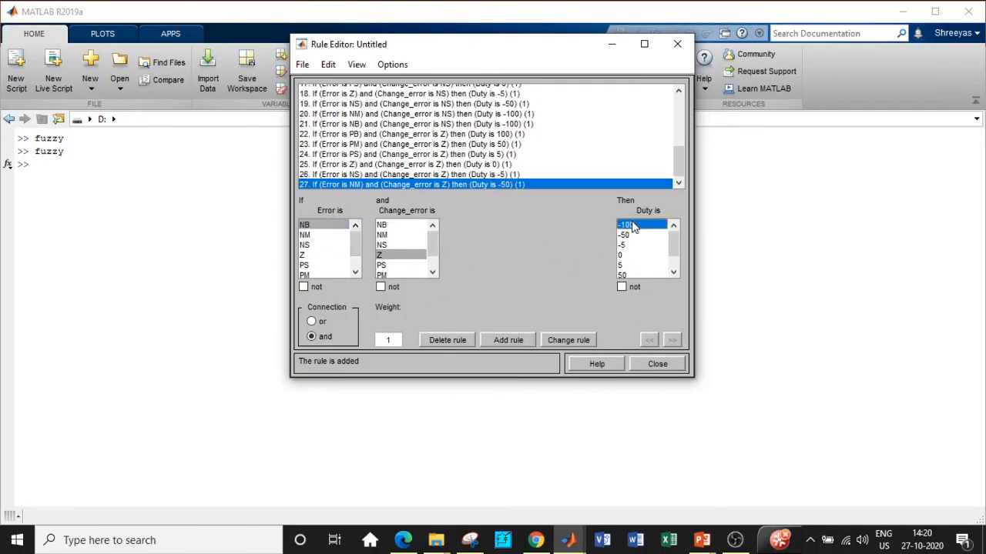
left_click(514, 342)
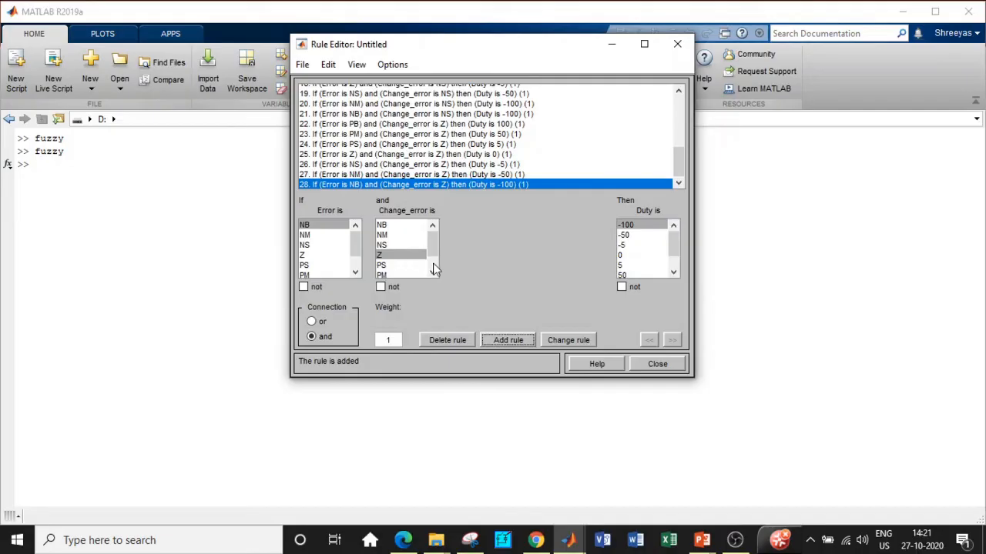
Add two rules with Change_error PS that set Duty to 100, one for Error PB and one for Error PM
scroll(434, 260, "down", 2)
left_click(409, 244)
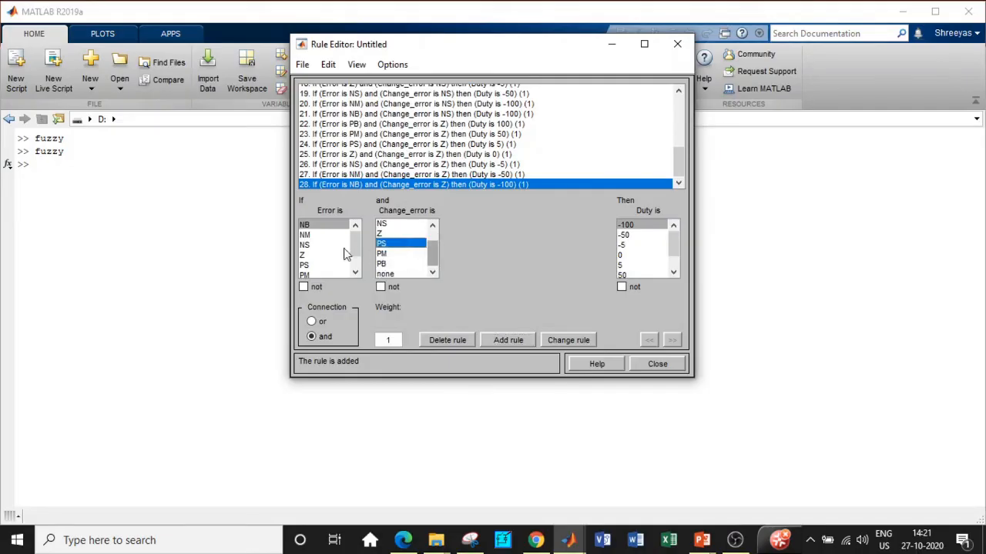
scroll(358, 264, "down", 2)
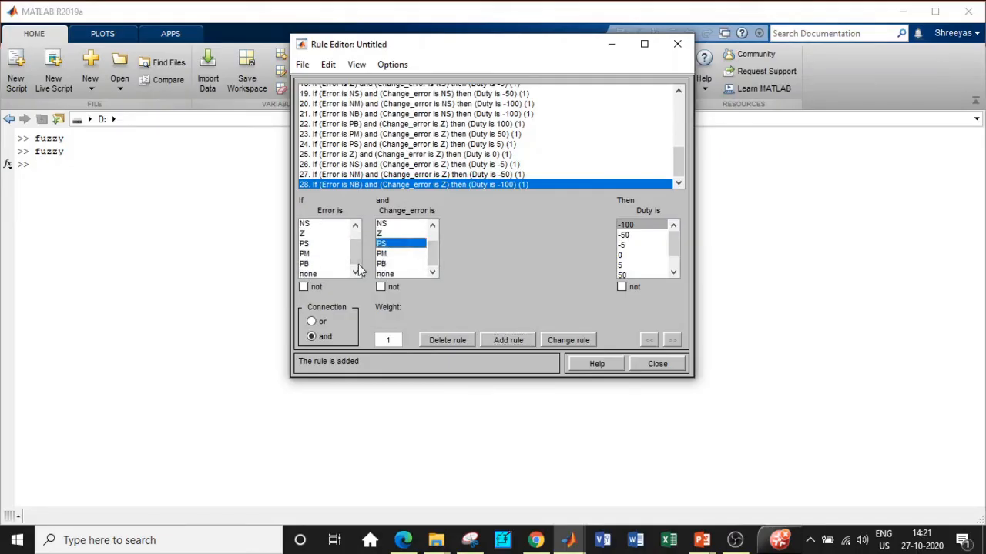
left_click(311, 264)
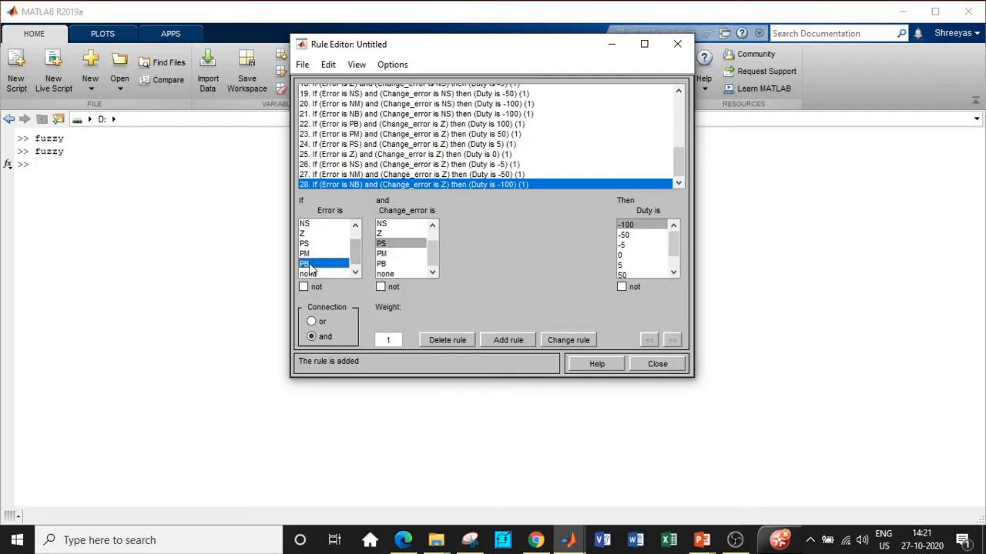
scroll(667, 251, "down", 1)
left_click(625, 264)
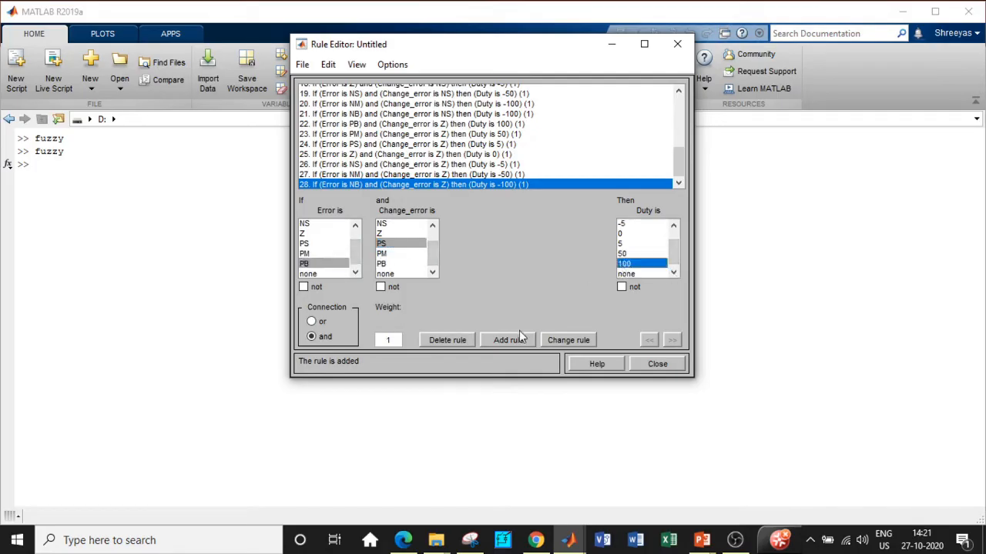
left_click(512, 340)
left_click(308, 254)
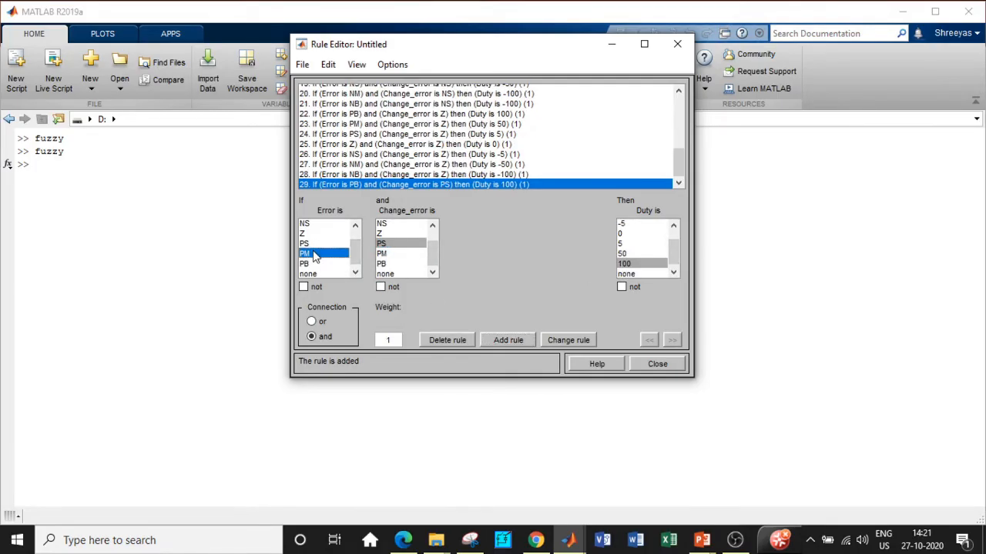
left_click(502, 345)
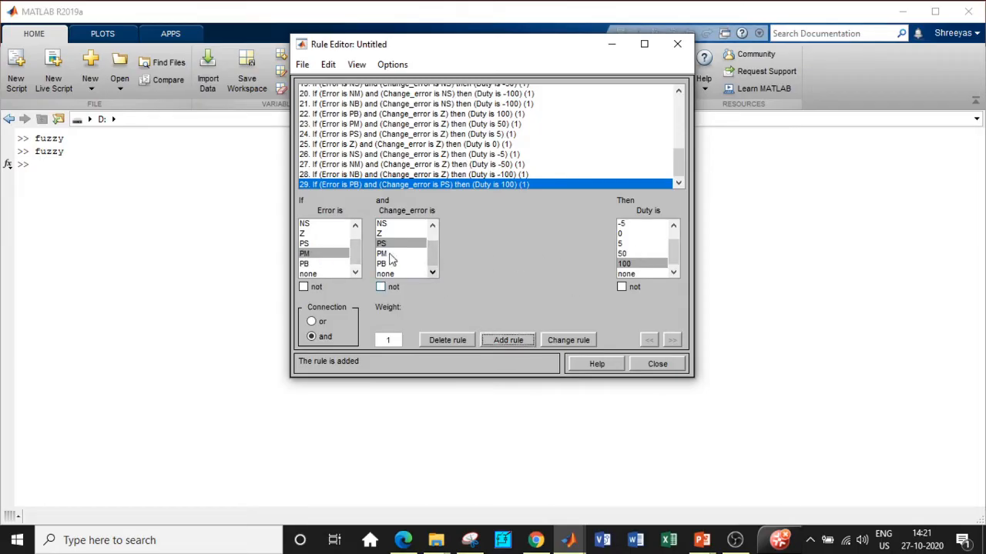
Add two rules with Change_error PS: Error PS gives Duty 50, and Error Z gives Duty 5
left_click(318, 245)
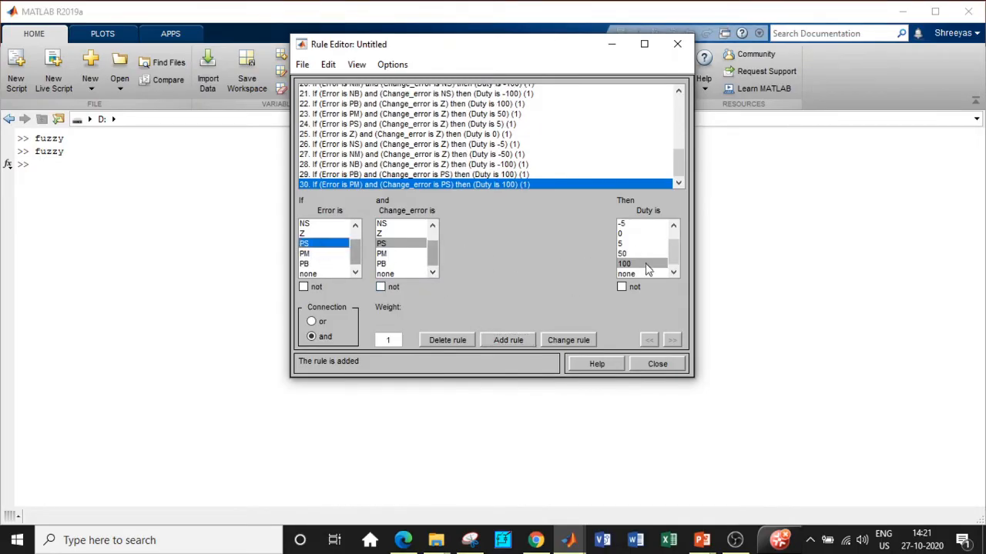
left_click(631, 253)
left_click(505, 339)
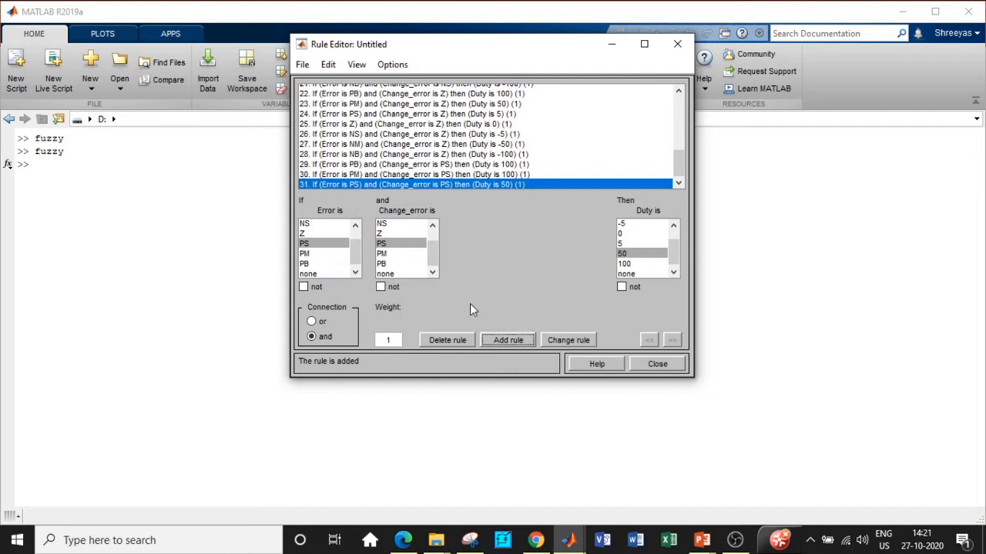
left_click(320, 233)
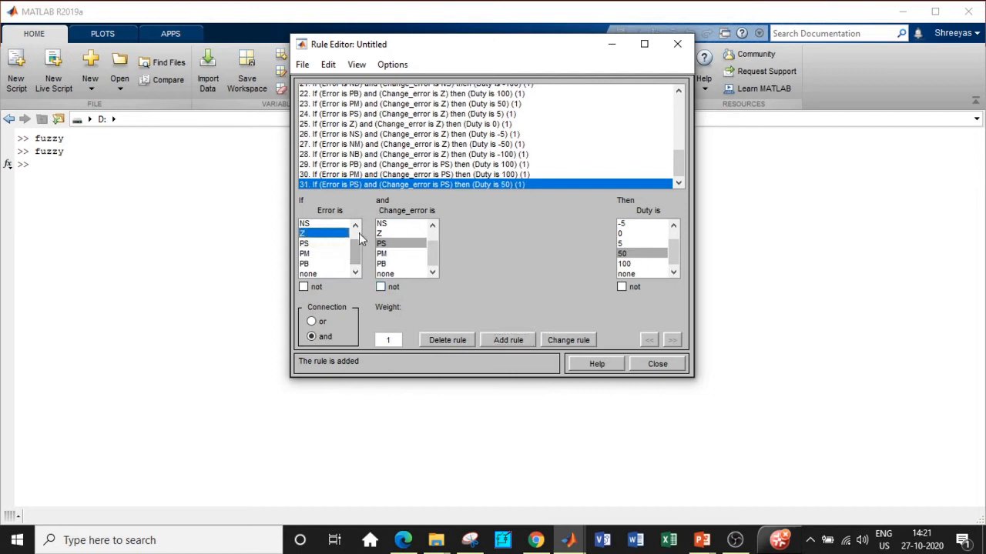
left_click(632, 244)
left_click(508, 339)
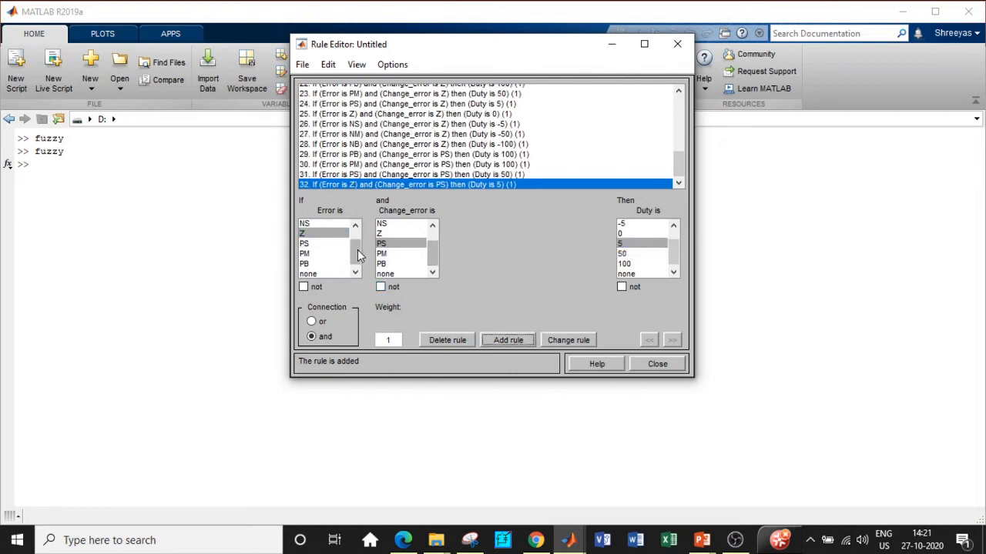
Add two rules with Change_error PS: Error NS gives Duty 0, and Error NM gives Duty -5
scroll(357, 246, "up", 1)
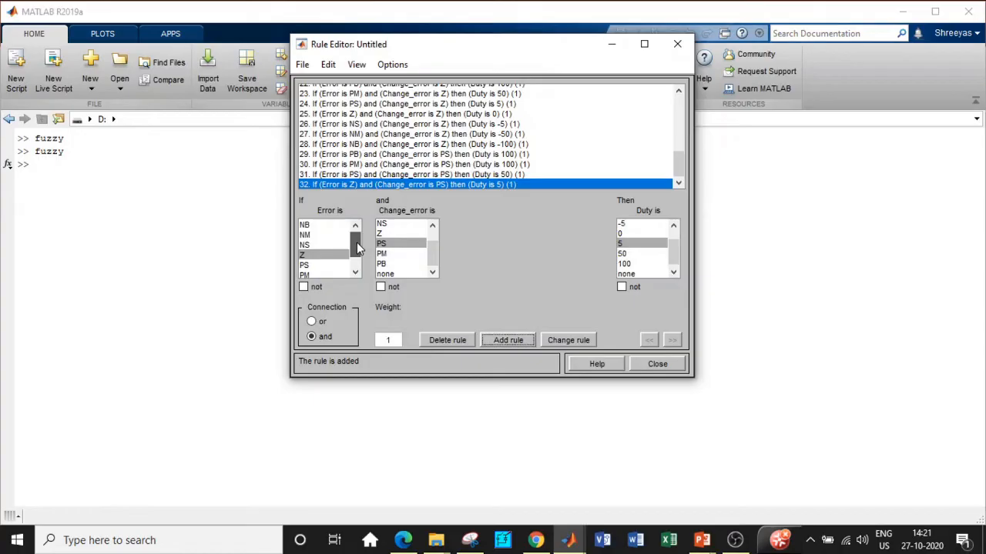
left_click(323, 245)
left_click(630, 233)
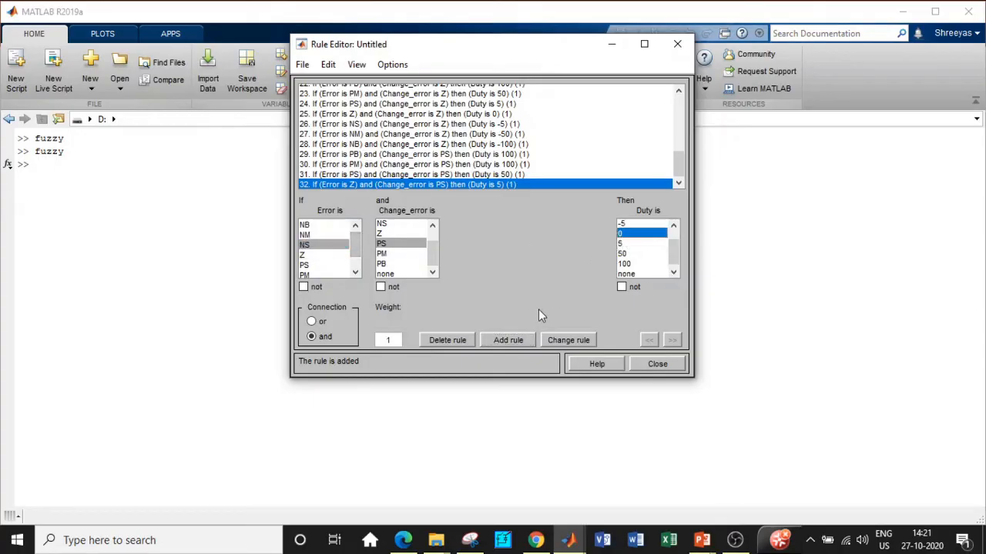
left_click(509, 340)
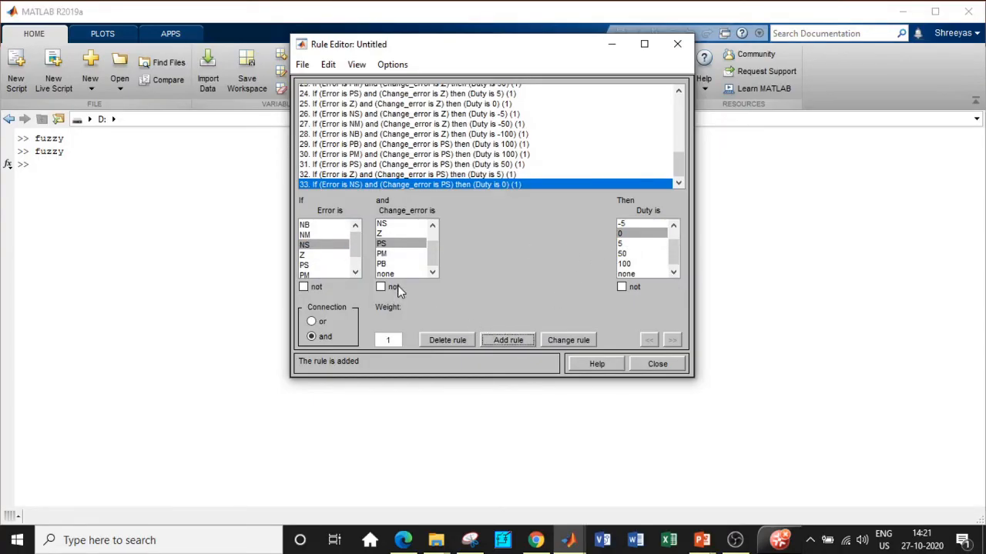
left_click(325, 234)
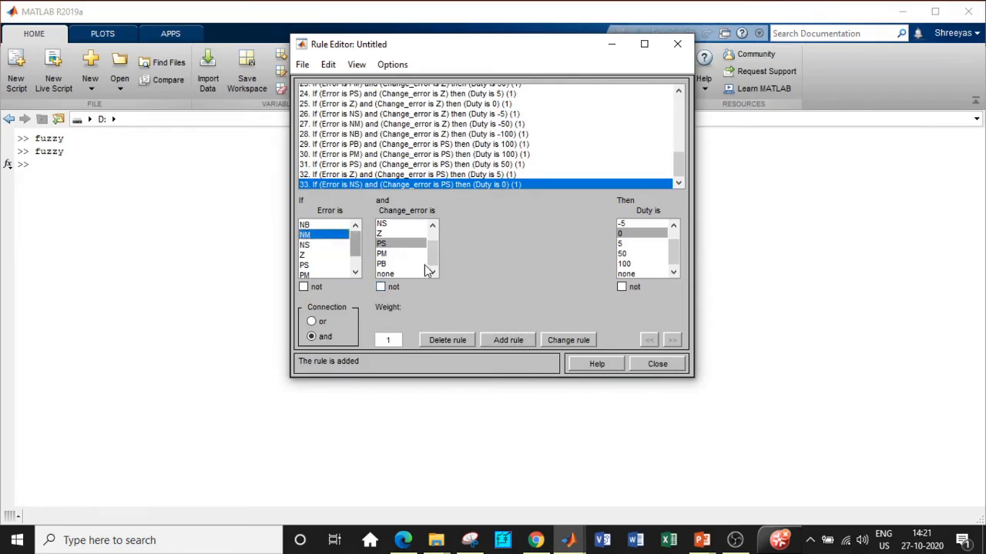
left_click(638, 224)
left_click(526, 340)
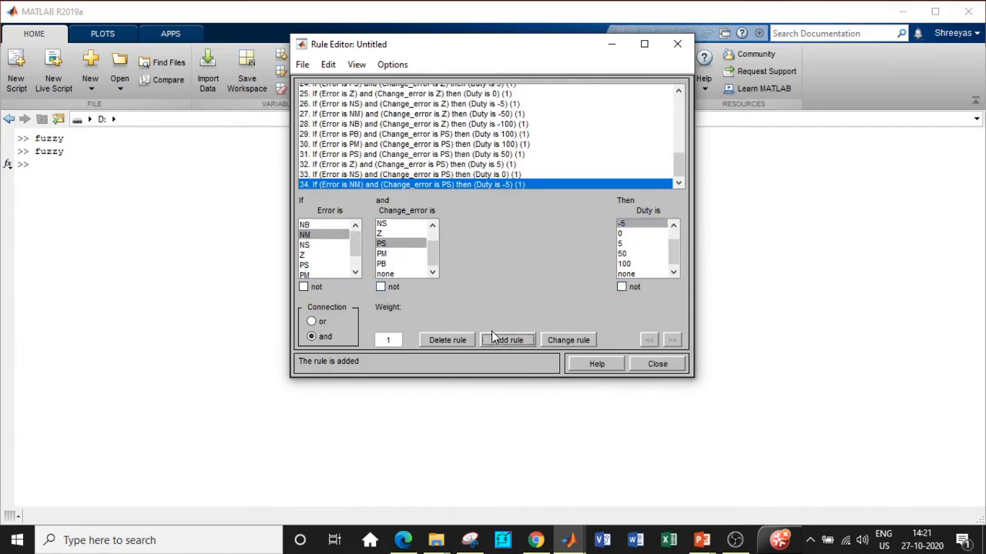
Add a rule with Error NB and Change_error PS that sets Duty to -50
left_click(329, 225)
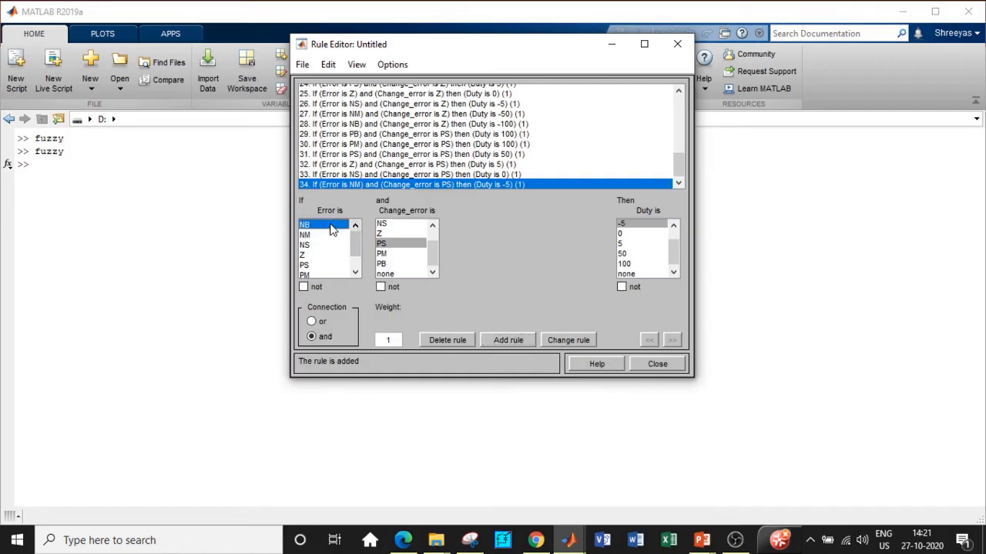
scroll(666, 243, "up", 1)
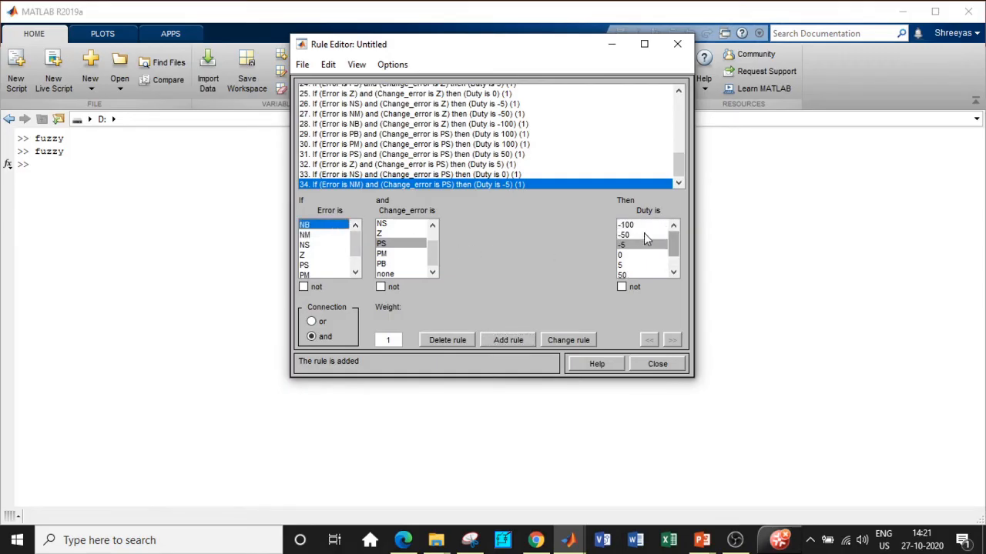
left_click(645, 235)
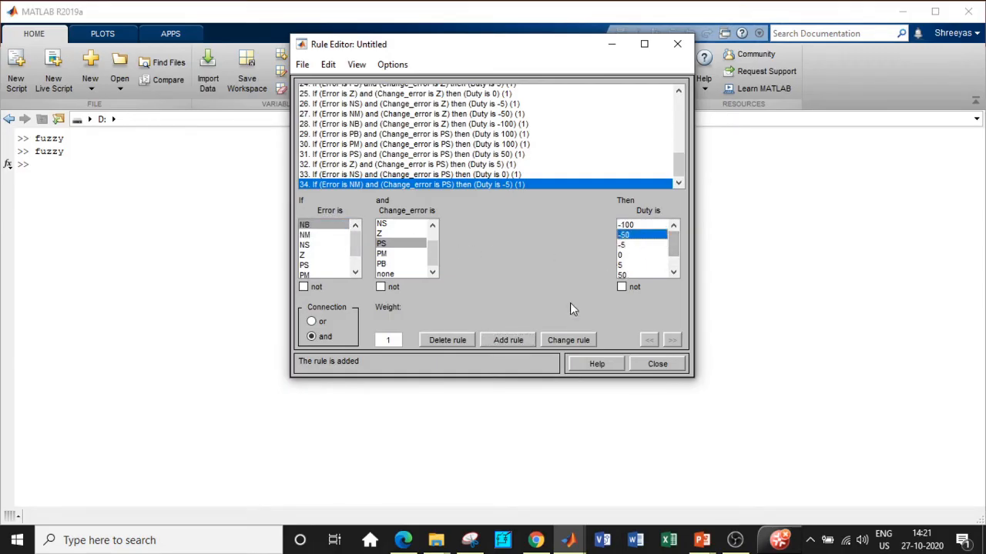
left_click(508, 340)
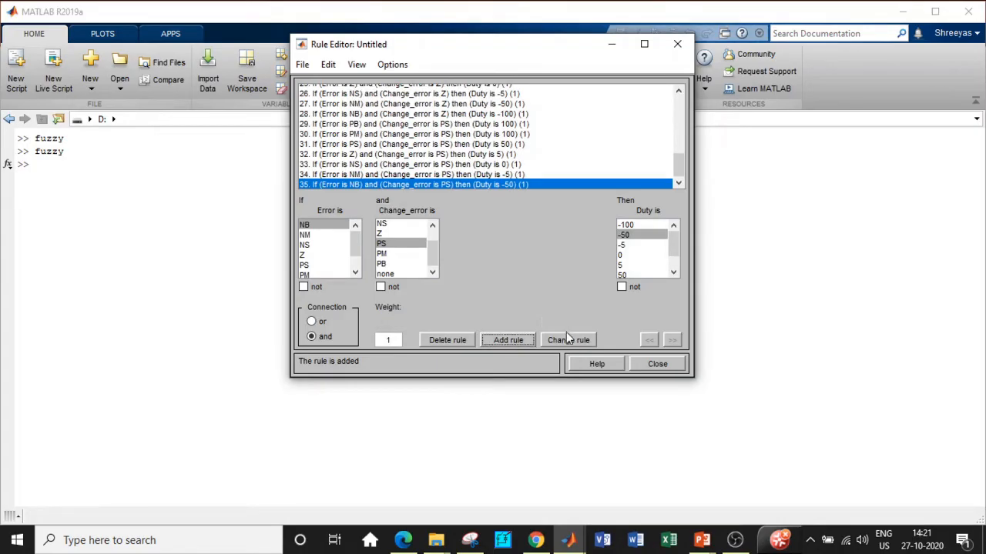
Add three rules with Change_error PM that set Duty to 100, one each for Error PB, PM and PS
left_click(393, 255)
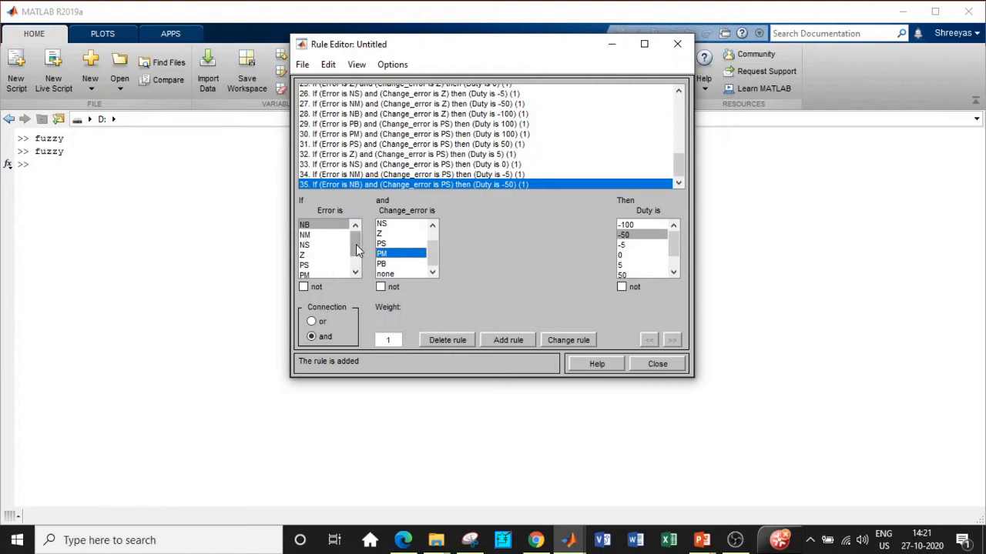
scroll(324, 266, "down", 1)
left_click(324, 265)
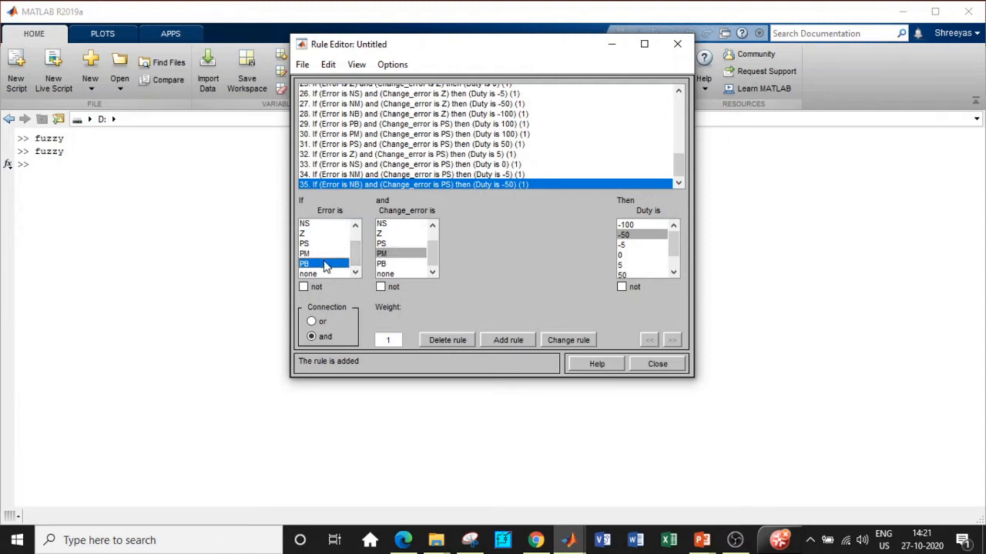
scroll(676, 249, "down", 1)
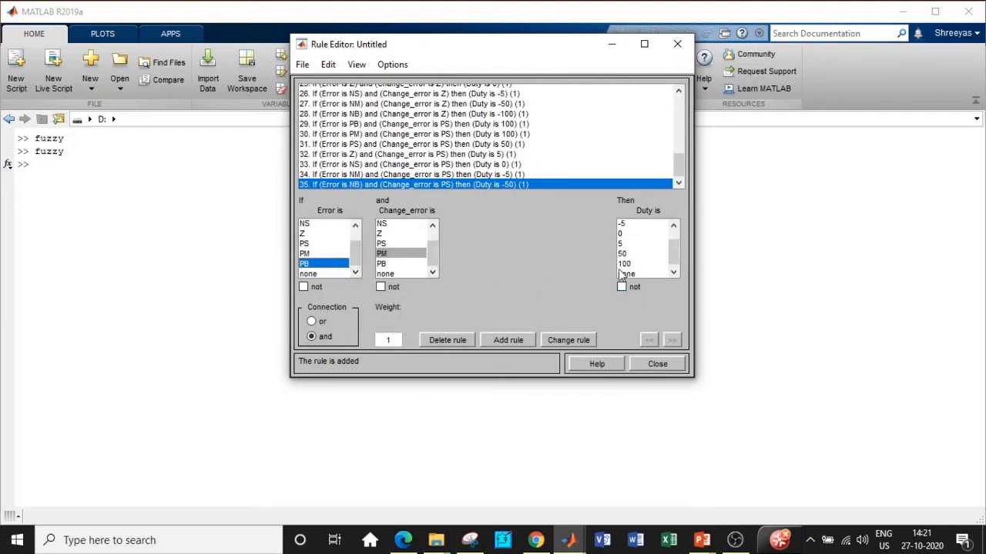
left_click(625, 263)
left_click(508, 339)
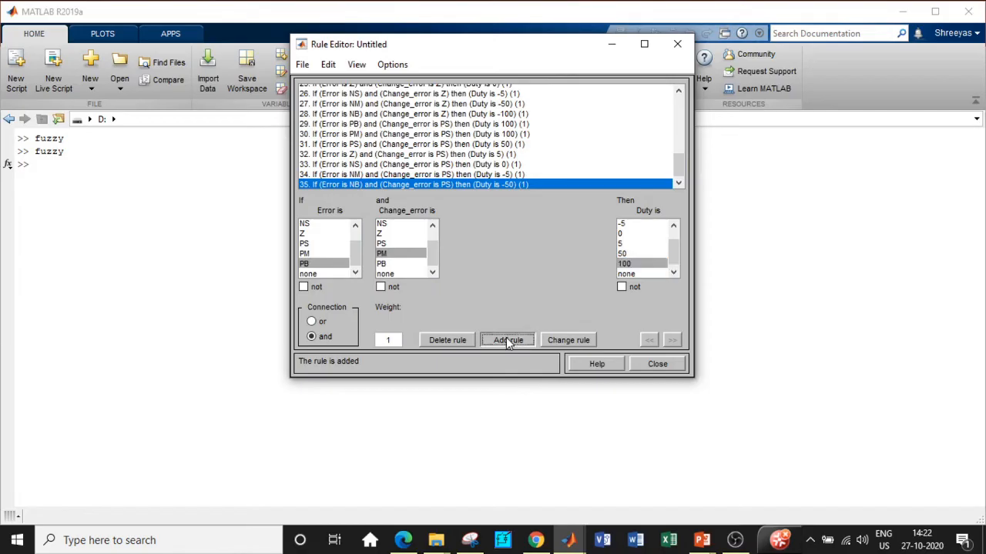
left_click(318, 253)
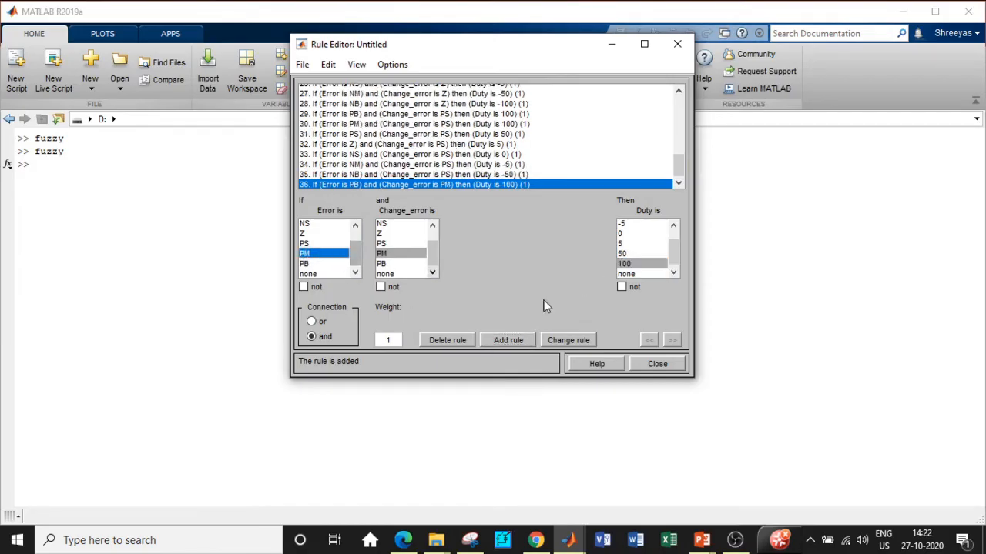
left_click(497, 333)
left_click(332, 241)
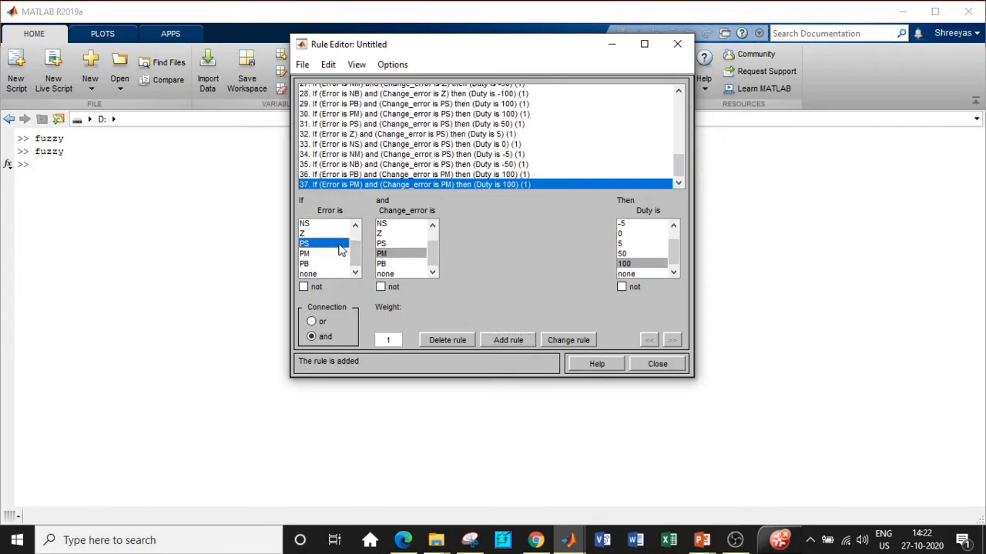
left_click(508, 339)
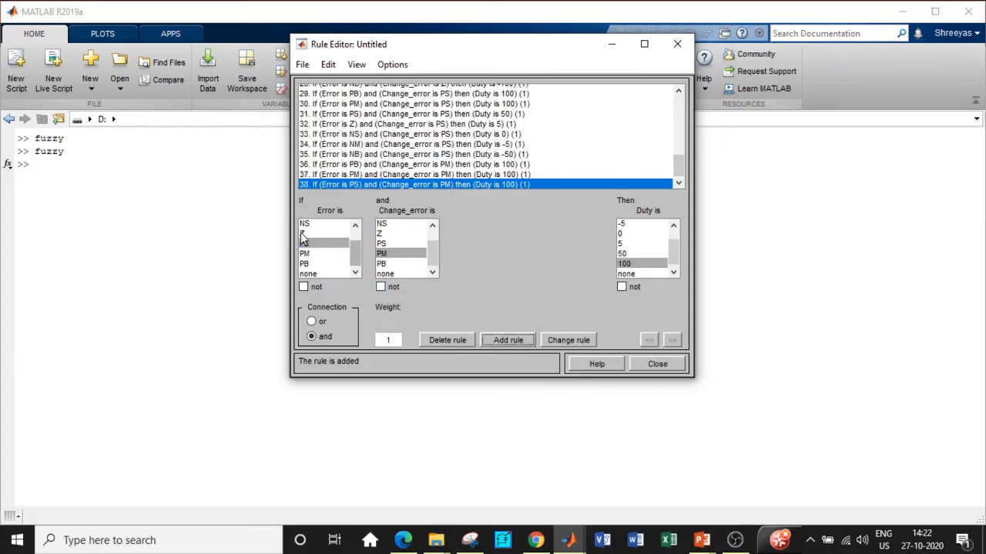
Add two rules with Change_error PM: Error Z gives Duty 50, and Error NS gives Duty 5
left_click(303, 235)
left_click(626, 255)
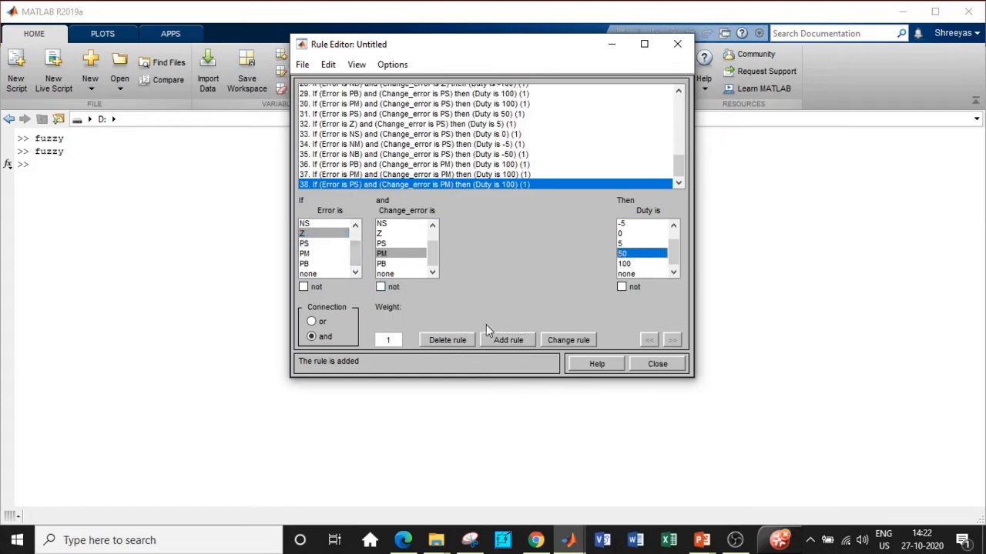
left_click(507, 339)
scroll(358, 254, "up", 2)
left_click(330, 245)
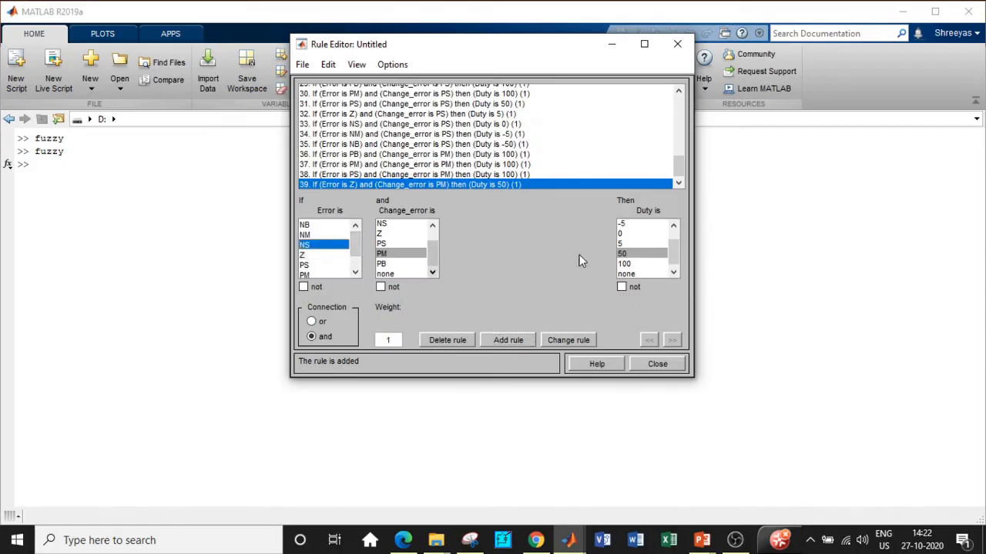
left_click(624, 244)
left_click(508, 339)
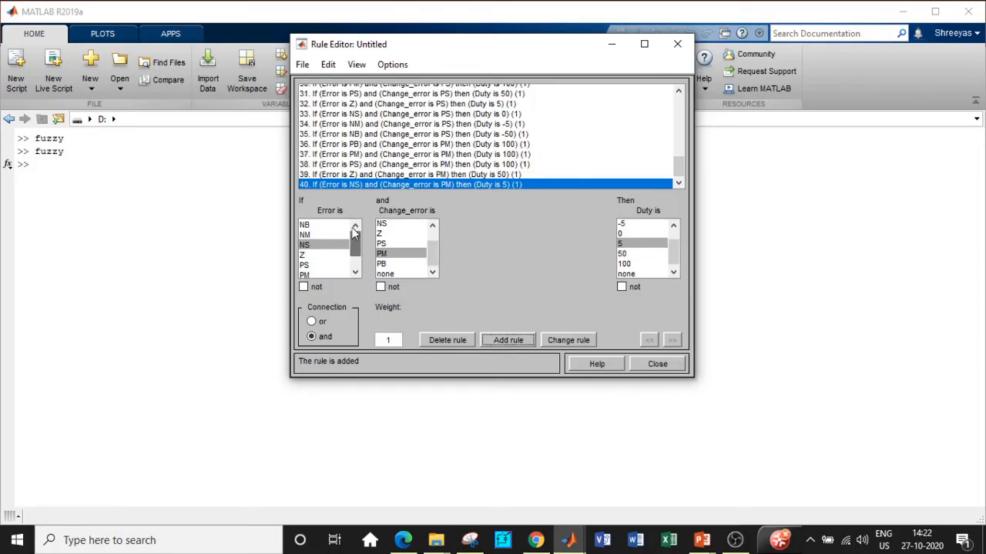
Add two rules with Change_error PM: Error NM gives Duty 0, and Error NB gives Duty -5
left_click(316, 235)
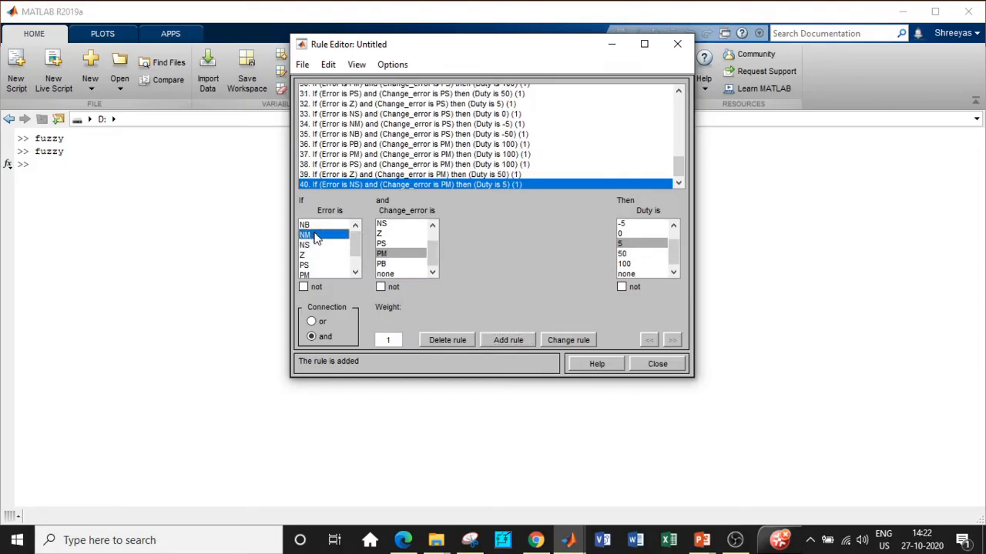
left_click(630, 234)
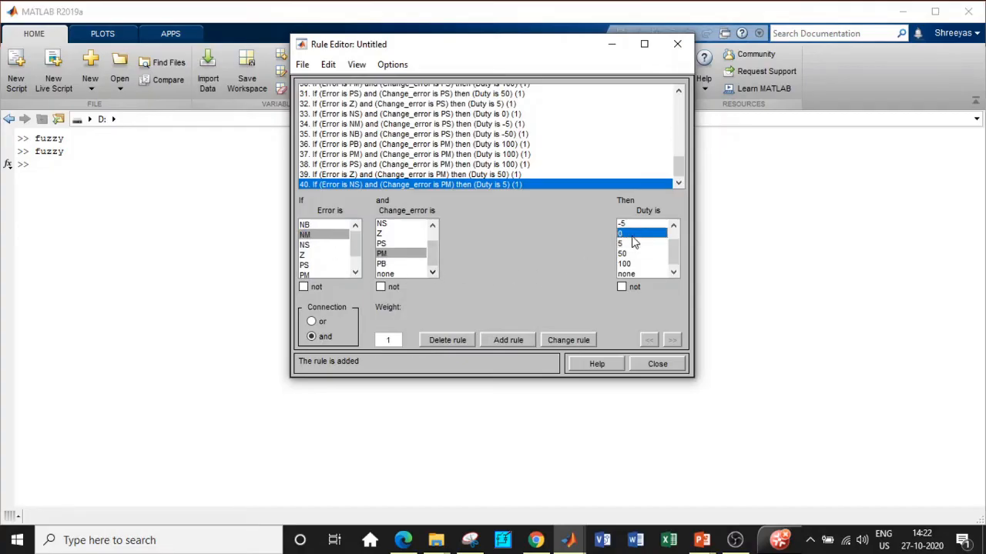
left_click(308, 224)
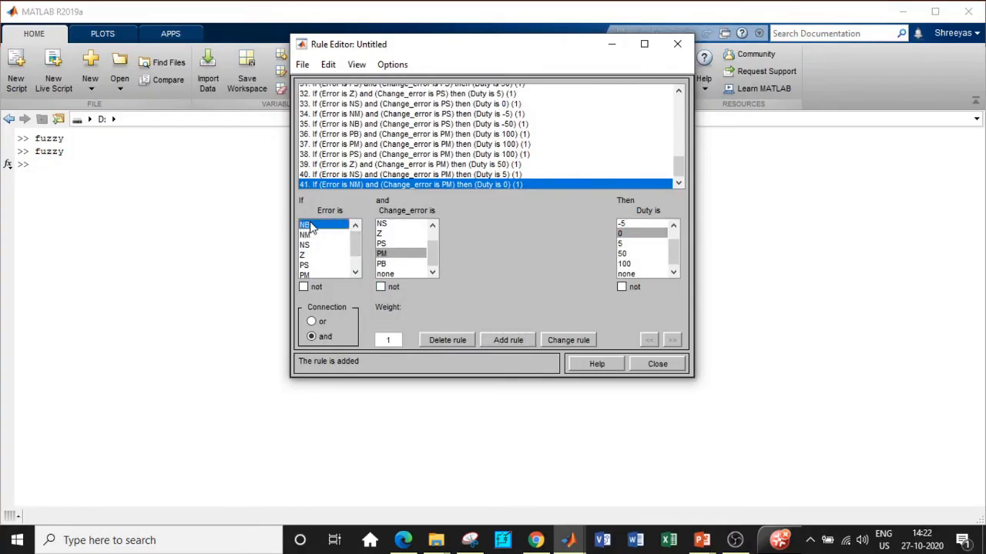
left_click(625, 223)
left_click(499, 340)
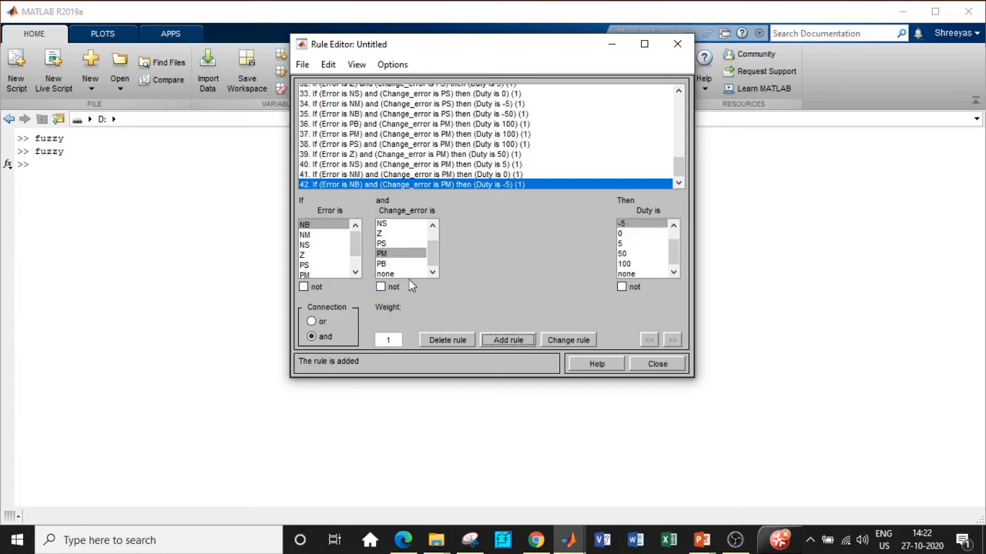
Add three rules with Change_error PB that set Duty to 100, one each for Error PB, PM and PS
scroll(356, 249, "down", 1)
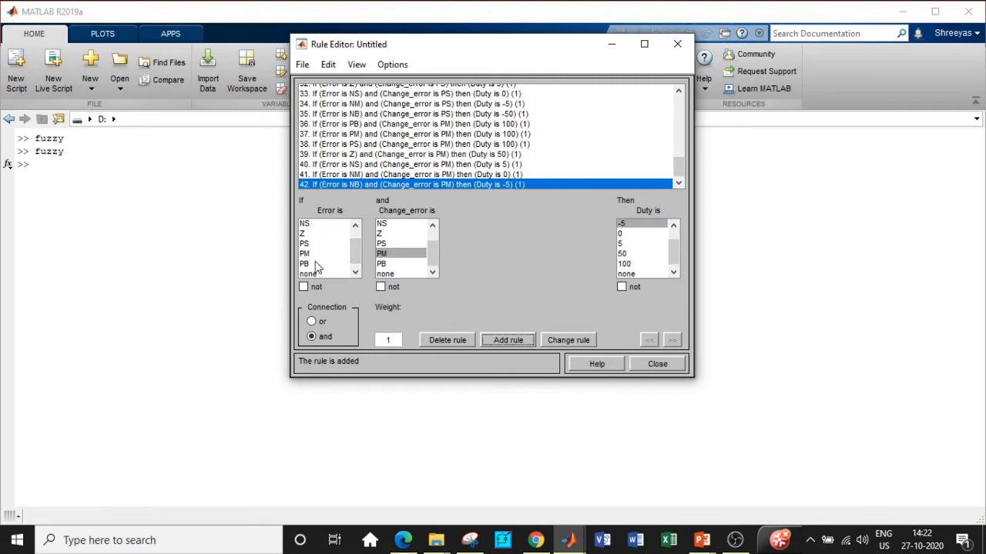
left_click(384, 263)
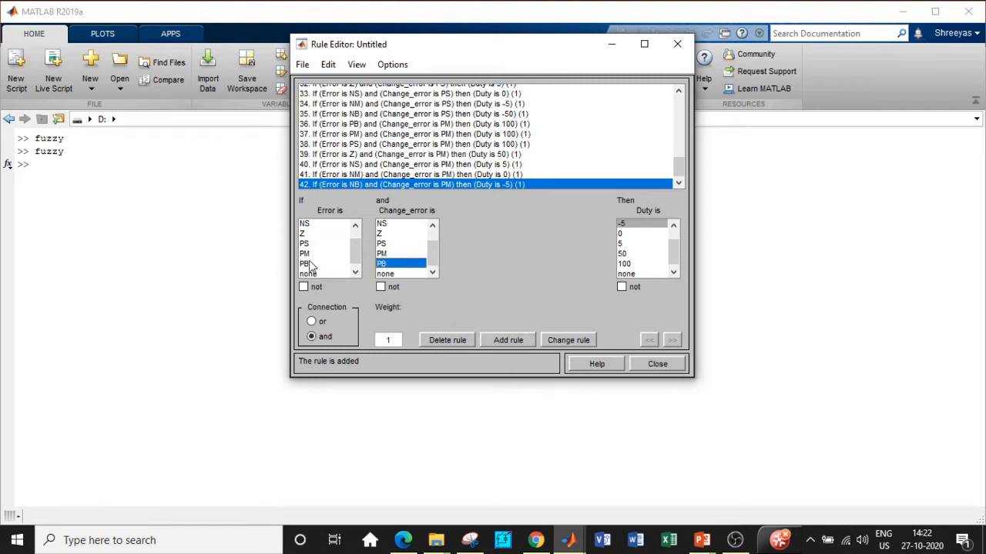
left_click(308, 264)
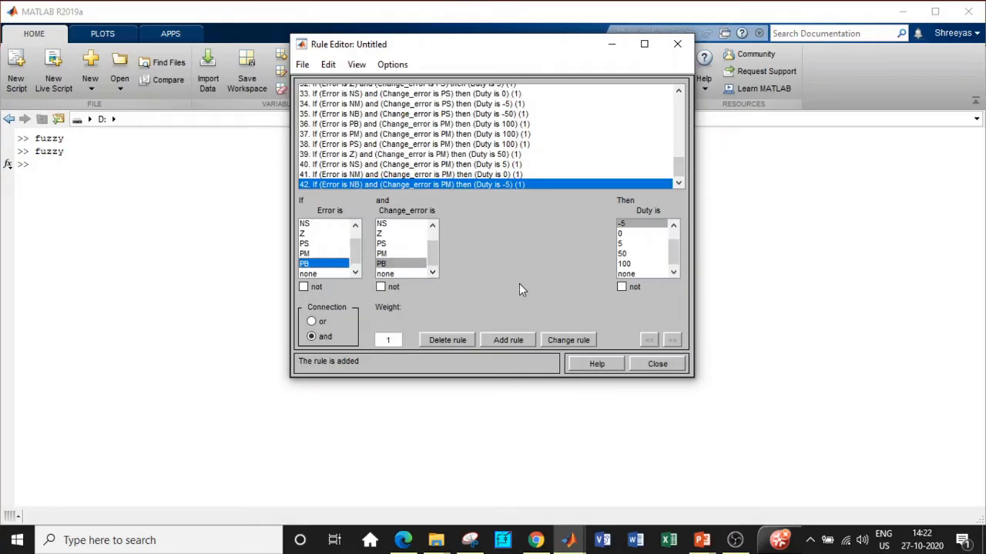
left_click(626, 264)
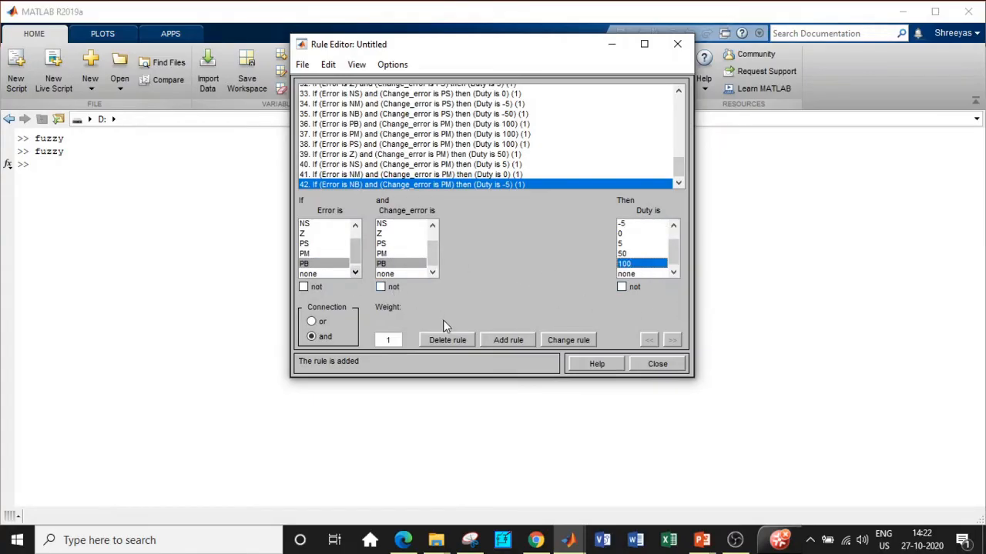
left_click(508, 340)
left_click(312, 253)
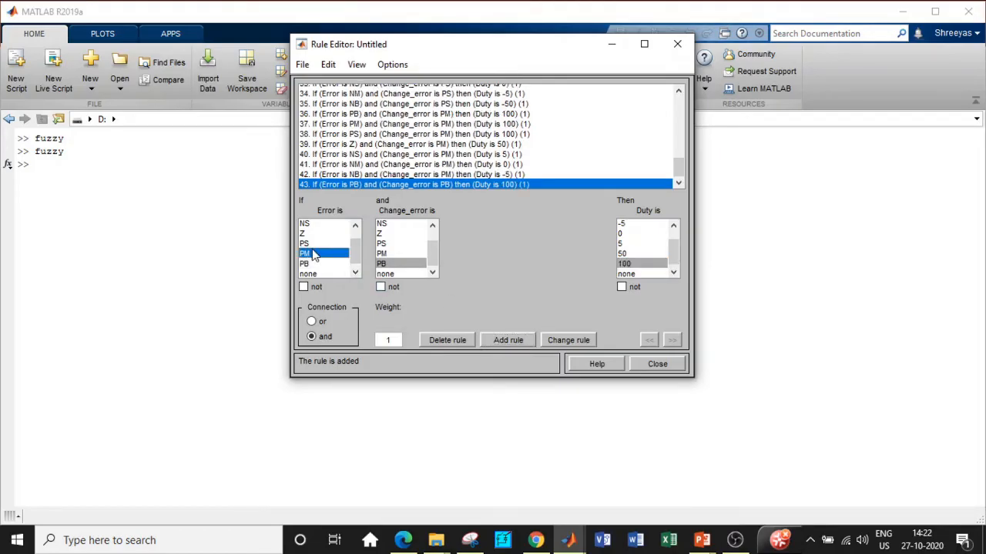
left_click(505, 340)
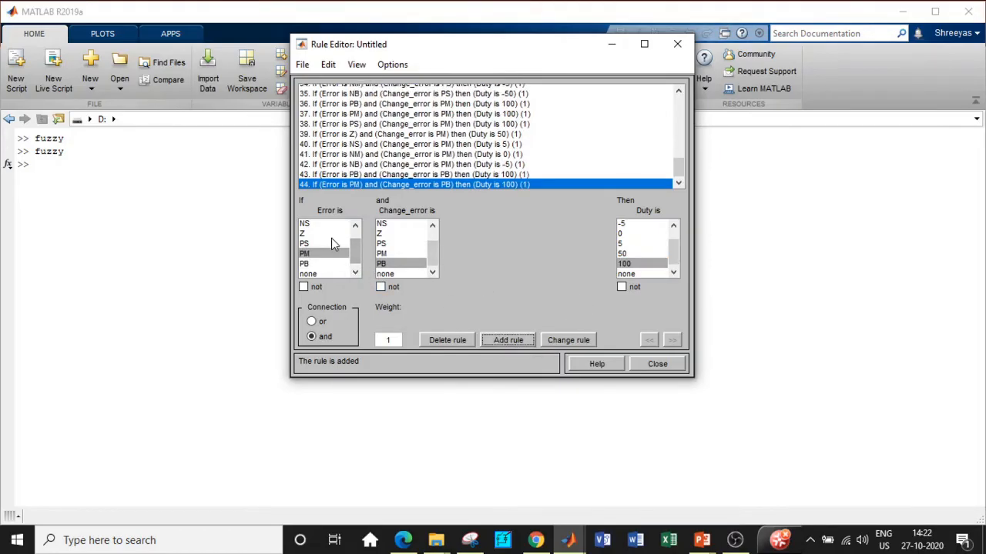
left_click(331, 243)
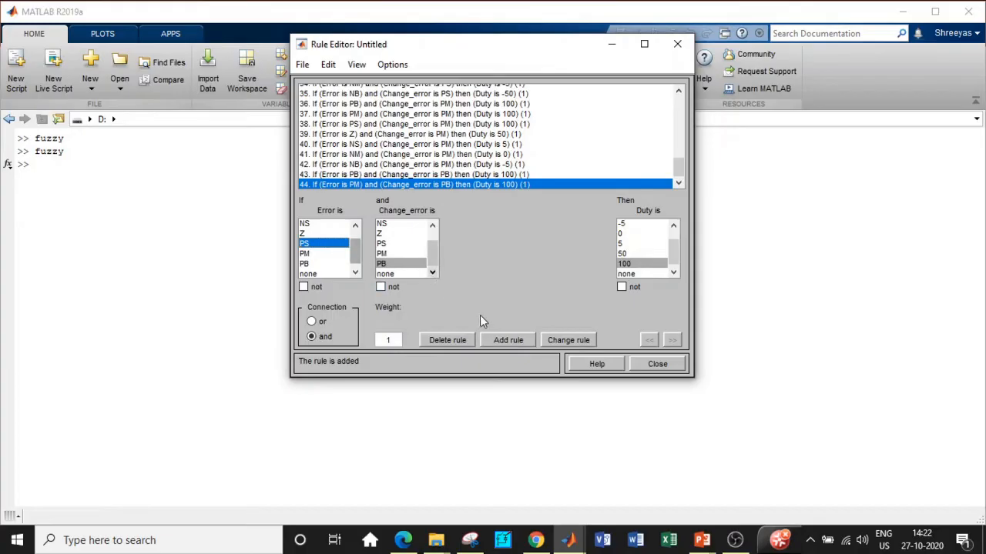
left_click(504, 340)
Add two rules with Change_error PB: Error Z gives Duty 100, and Error NS gives Duty 50
left_click(355, 227)
left_click(355, 227)
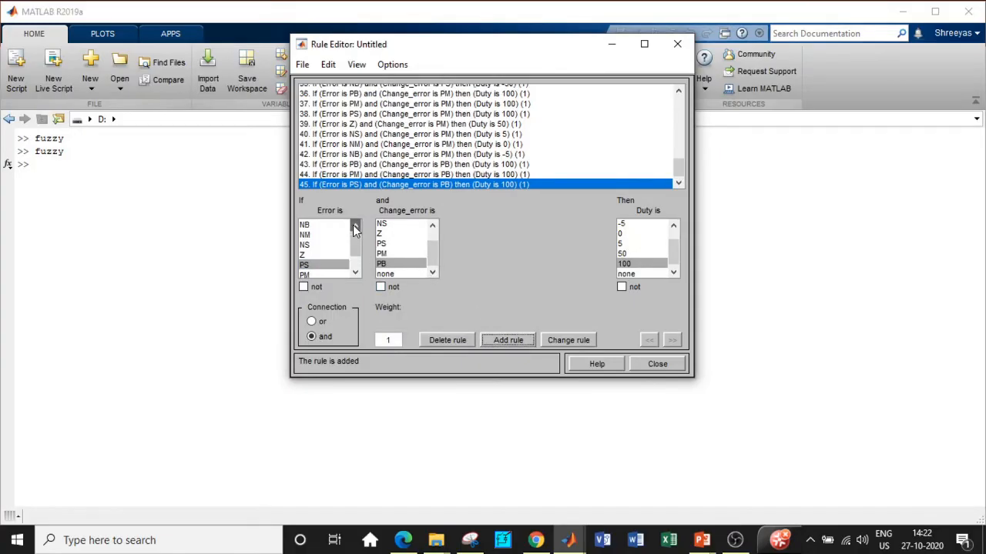
left_click(309, 254)
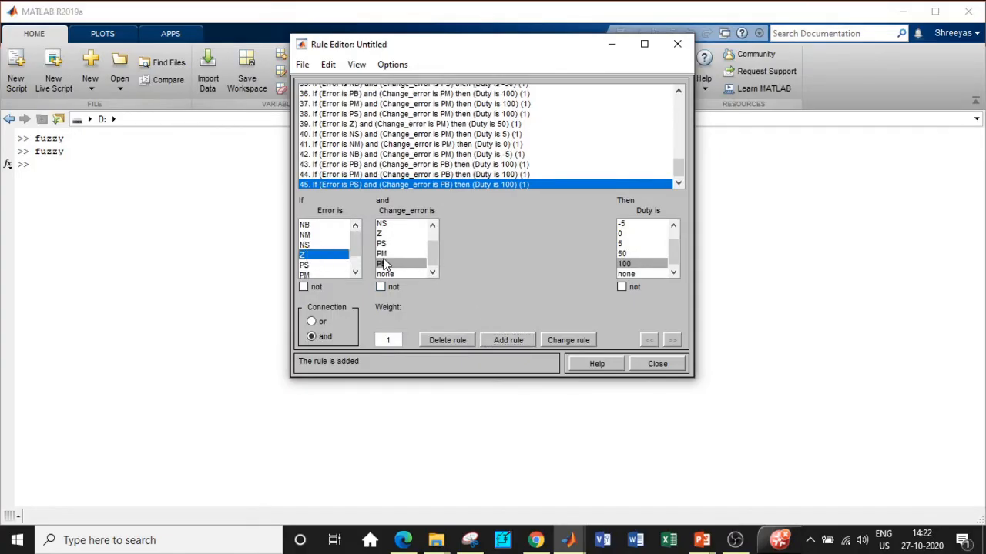
left_click(499, 341)
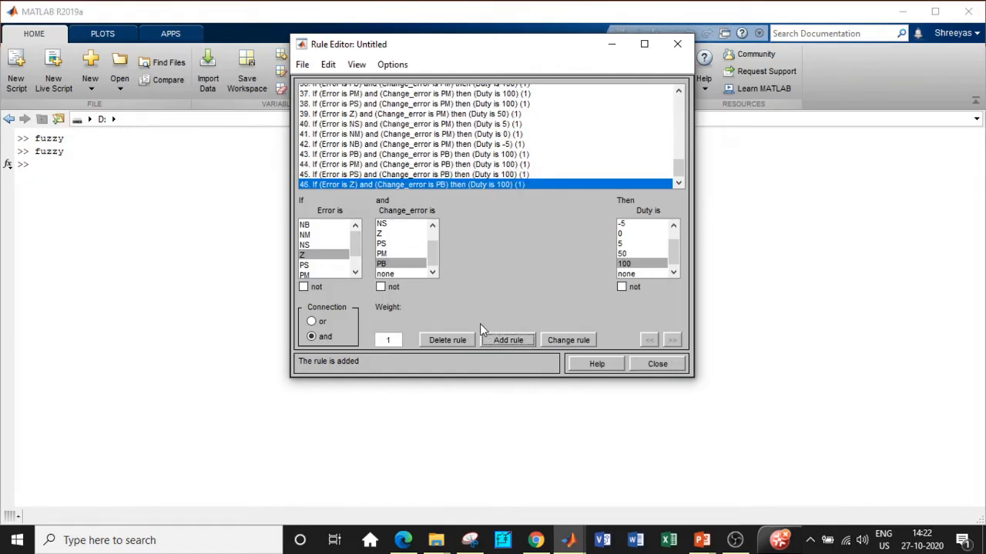
left_click(331, 245)
left_click(622, 254)
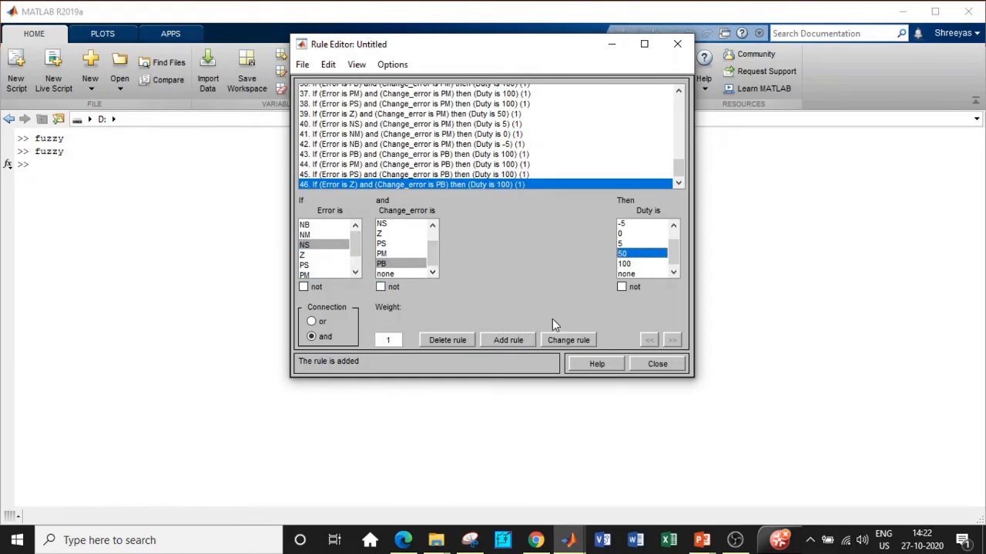
left_click(505, 340)
Add two rules with Change_error PB, Error NM giving Duty 5 and Error NB giving Duty 0, and review the rule list
left_click(318, 234)
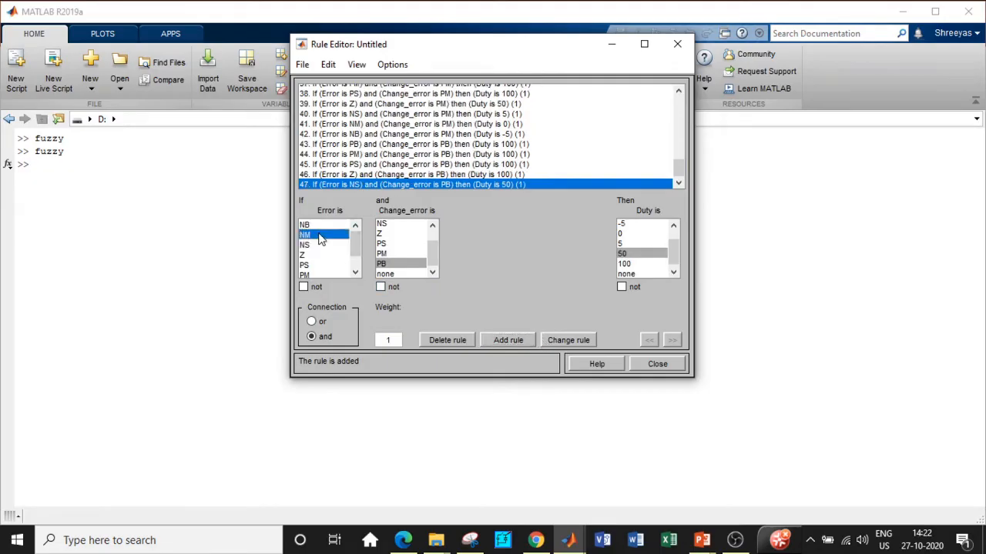
left_click(623, 244)
left_click(508, 340)
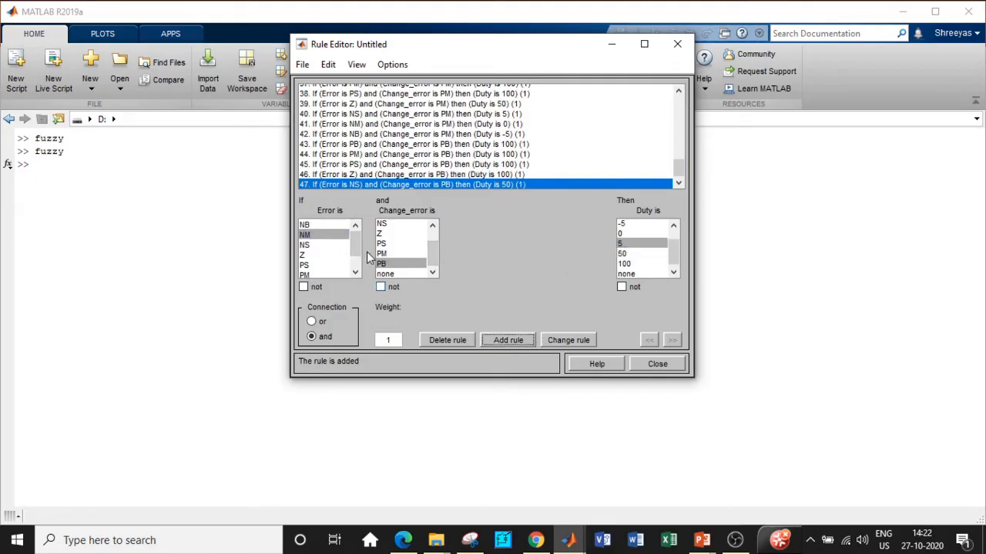
left_click(328, 224)
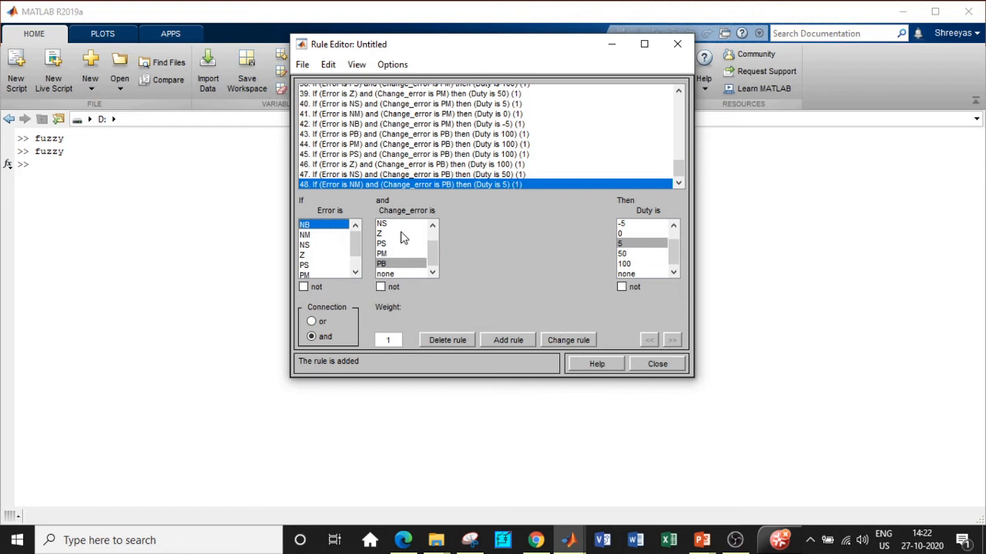
left_click(621, 233)
left_click(510, 340)
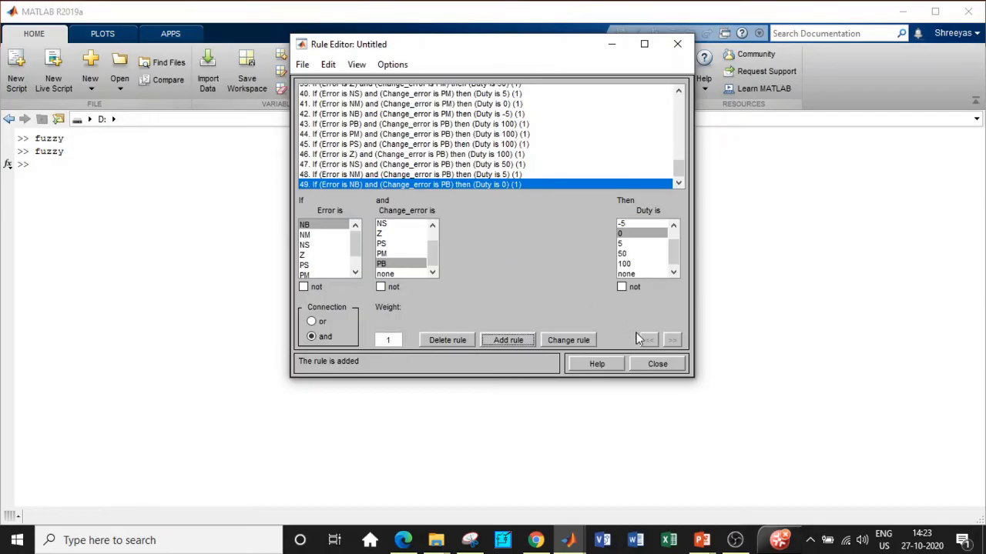
left_click(654, 363)
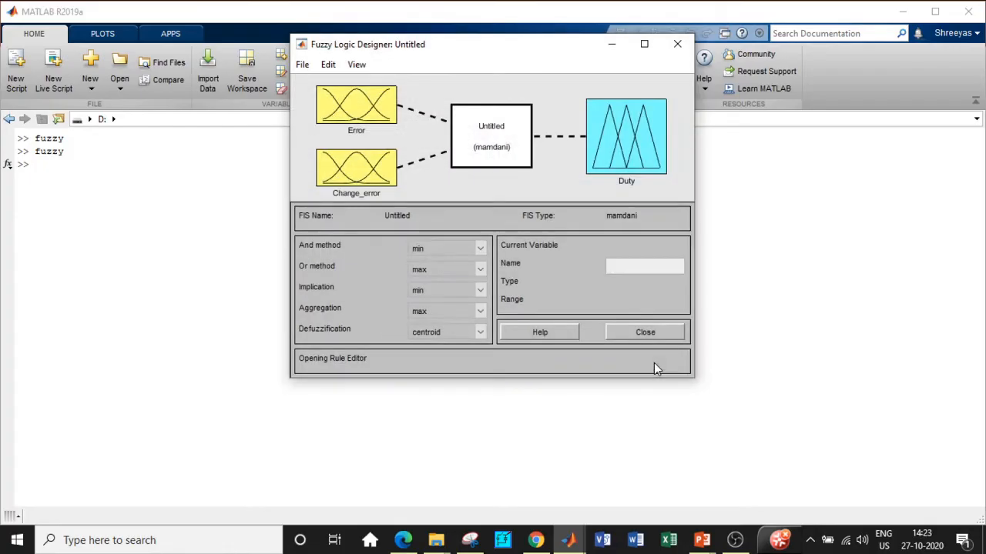
double_click(502, 142)
left_click_drag(678, 109, 680, 170)
left_click(677, 44)
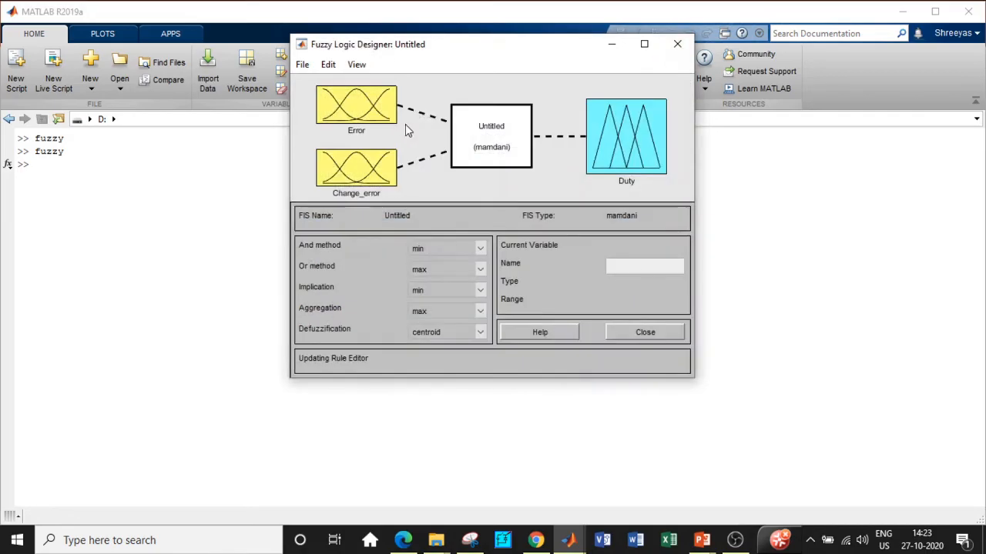
Export the fuzzy system to a file named mppt in the Documents MATLAB folder and minimize the Fuzzy Logic Designer
left_click(302, 65)
mouse_move(314, 117)
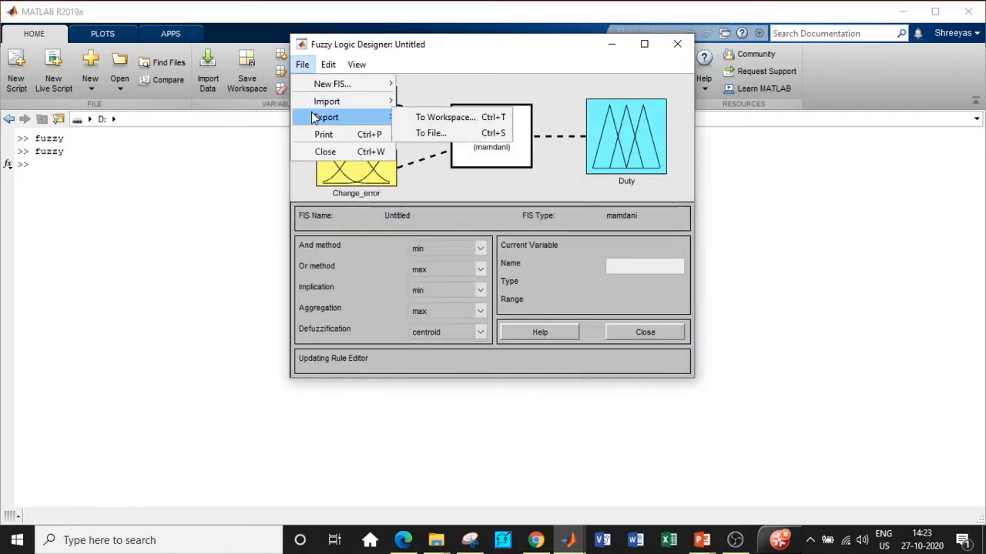
left_click(430, 133)
type("mppt")
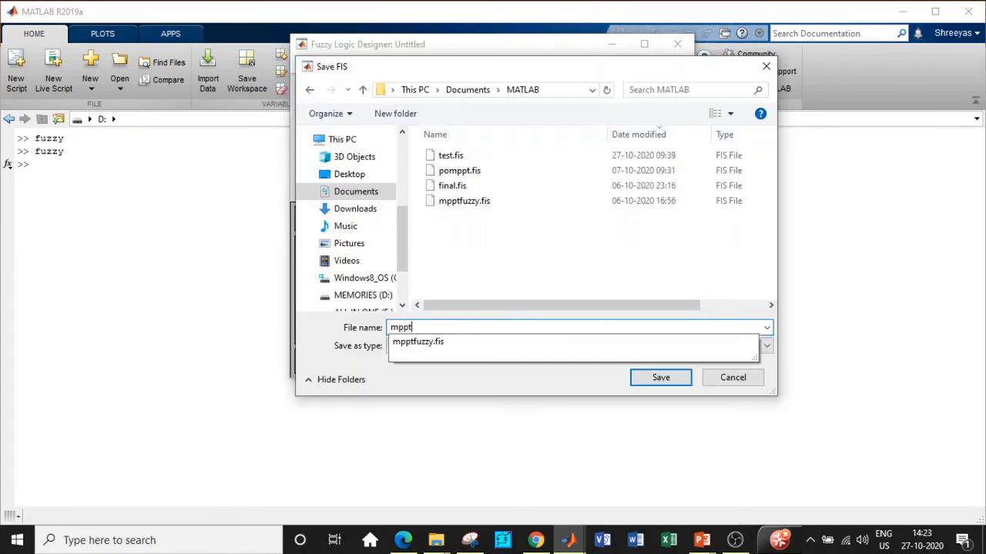
left_click(475, 277)
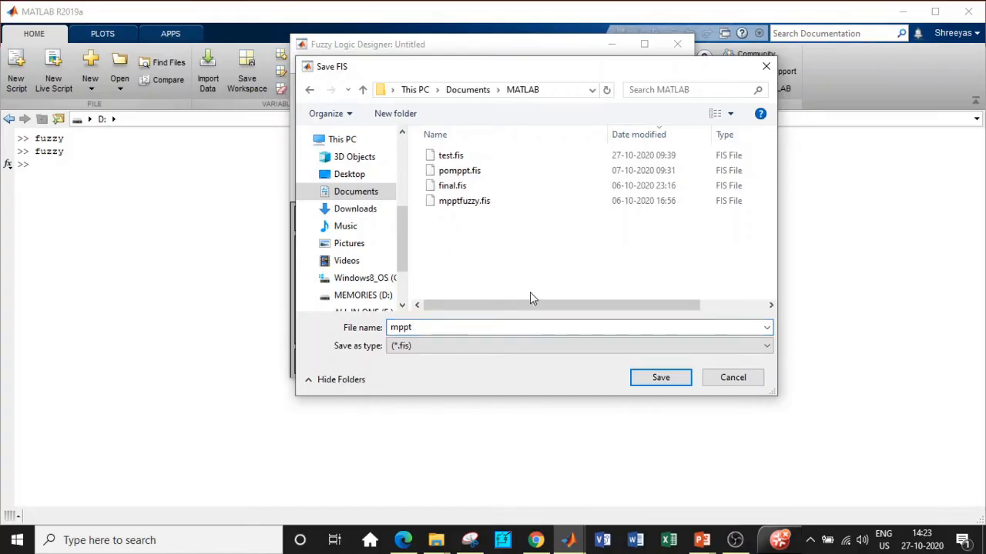
left_click(660, 378)
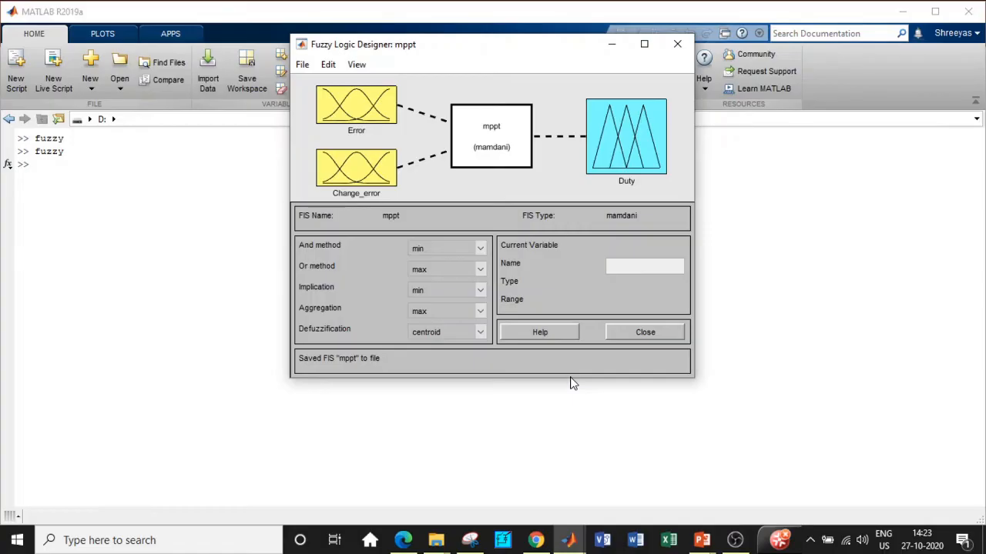
left_click(613, 43)
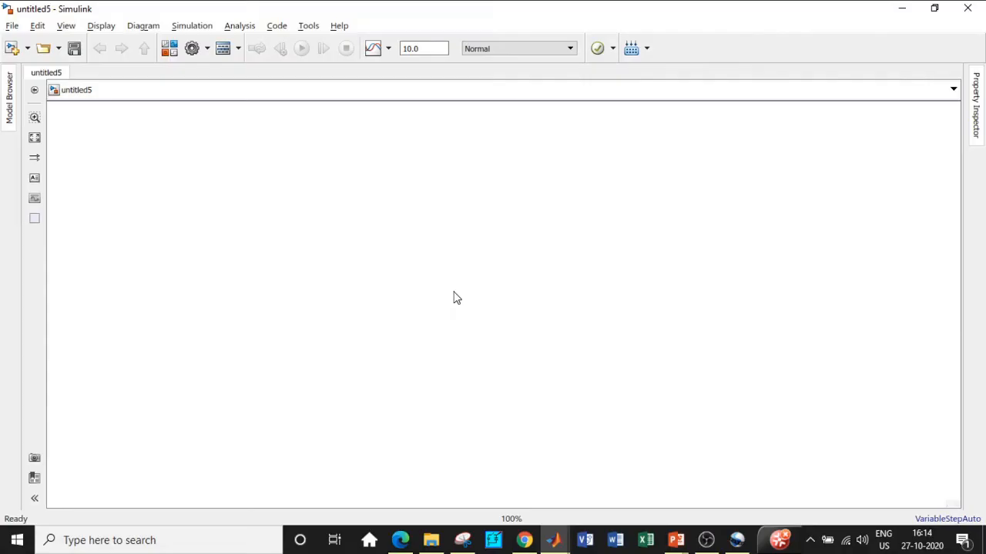
In the Simulink model untitled5, search the block library for powergui and add the powergui block
left_click(169, 48)
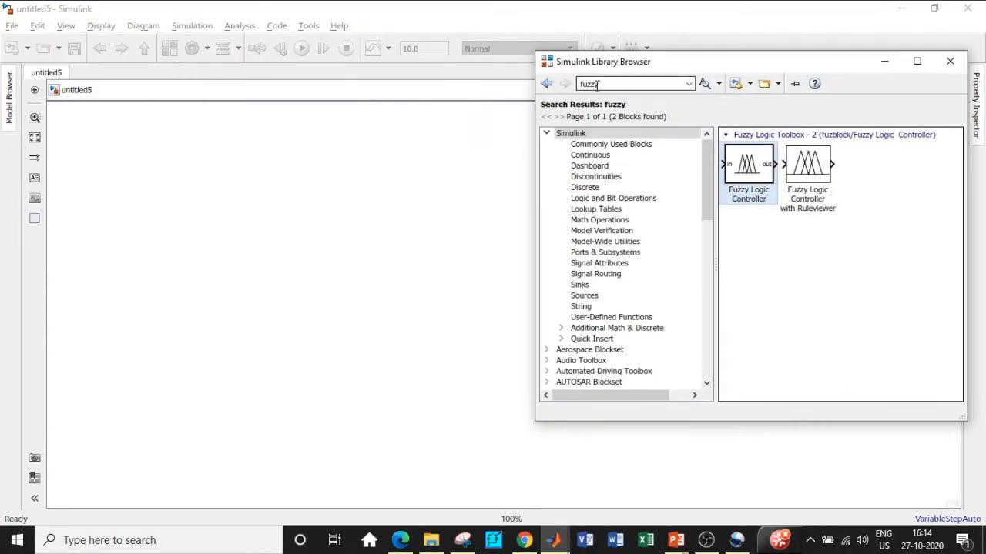
double_click(603, 84)
key("BackSpace")
type("power")
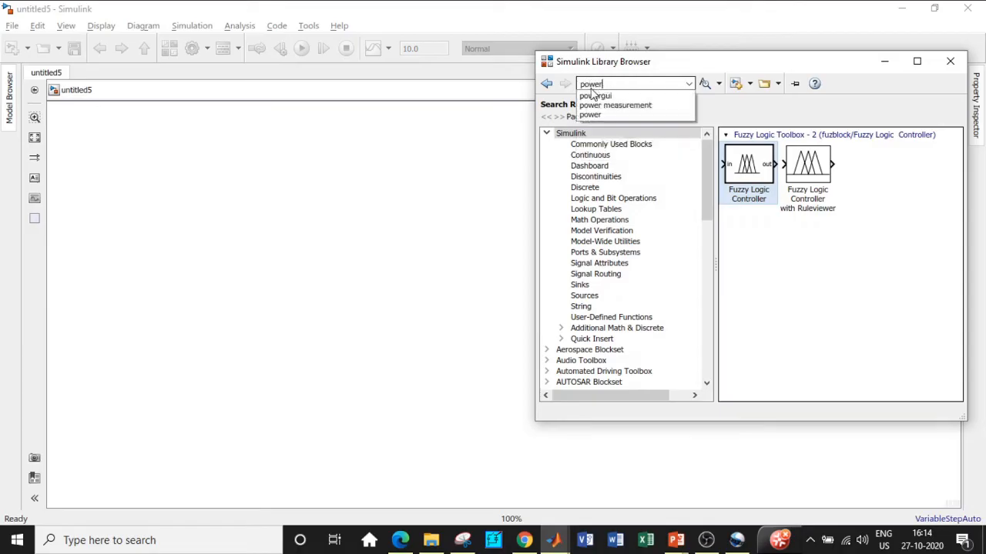
left_click(614, 93)
key("Return")
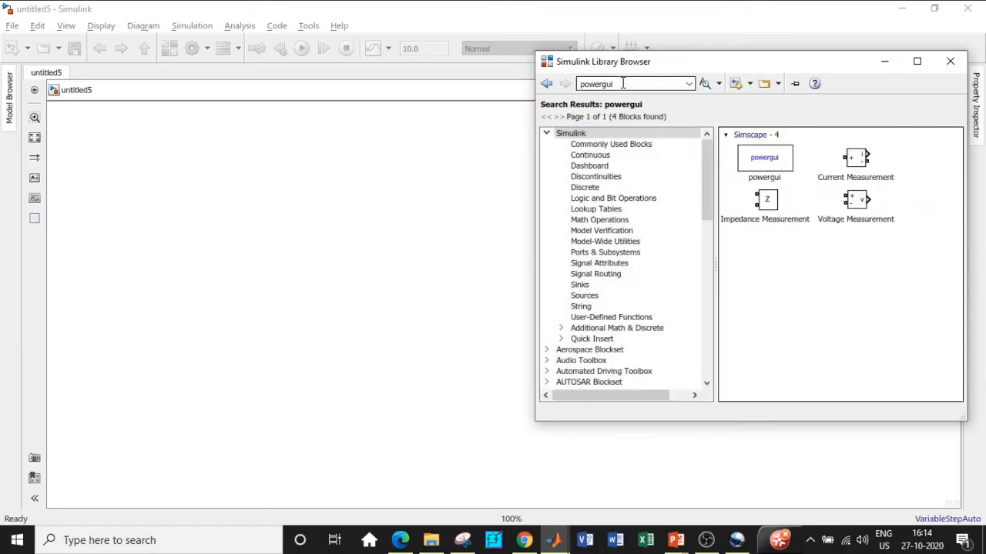
right_click(760, 166)
left_click(814, 170)
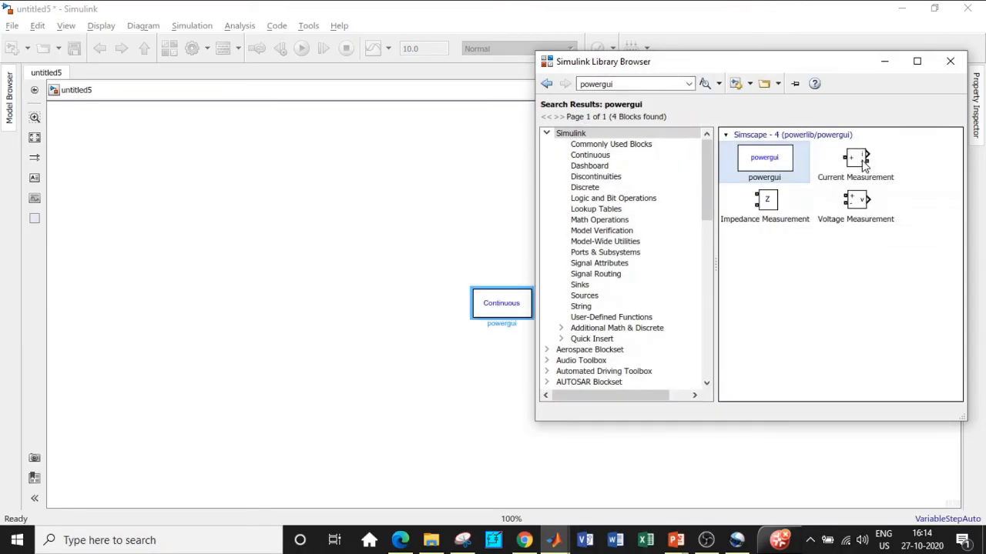
Add a Voltage Measurement block from the powergui search results to the model
left_click(870, 214)
right_click(870, 214)
left_click(587, 83)
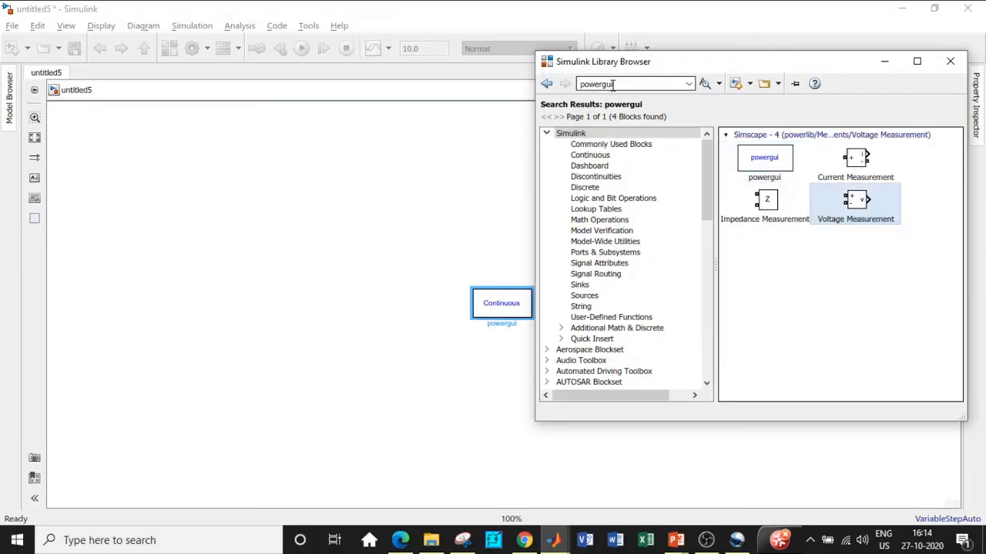
Search the library for DC Voltage and add the DC Voltage Source block with the battery symbol to the model
double_click(614, 84)
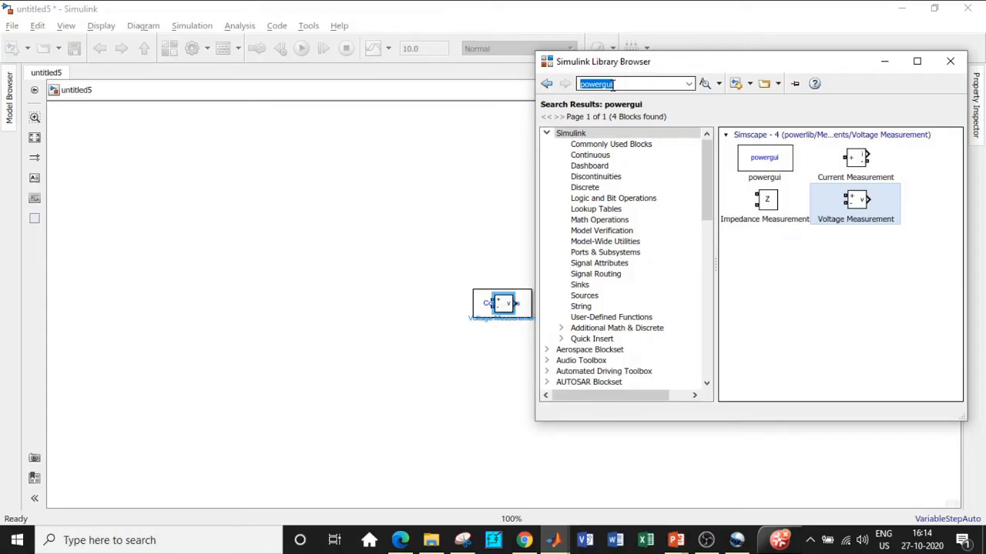
key("BackSpace")
type("DC")
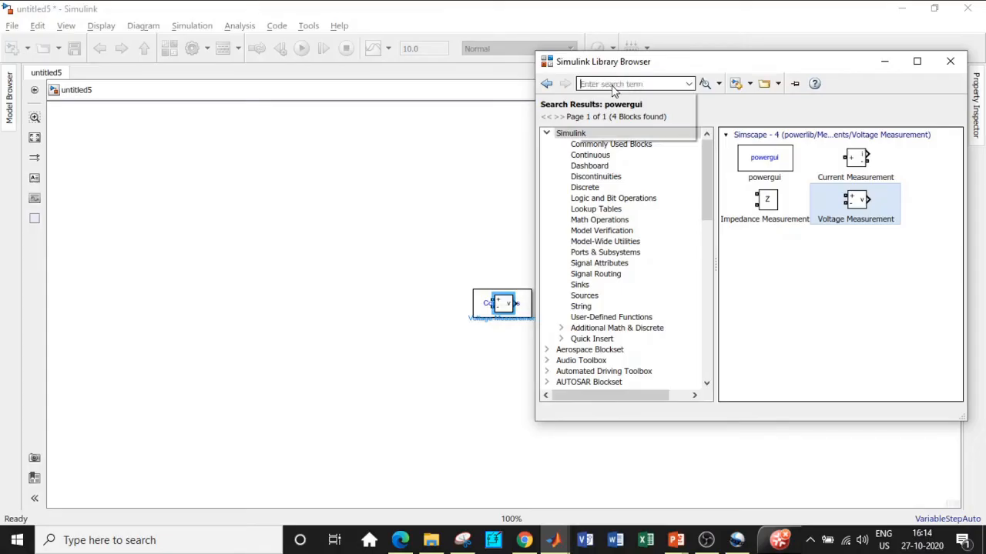
left_click(620, 96)
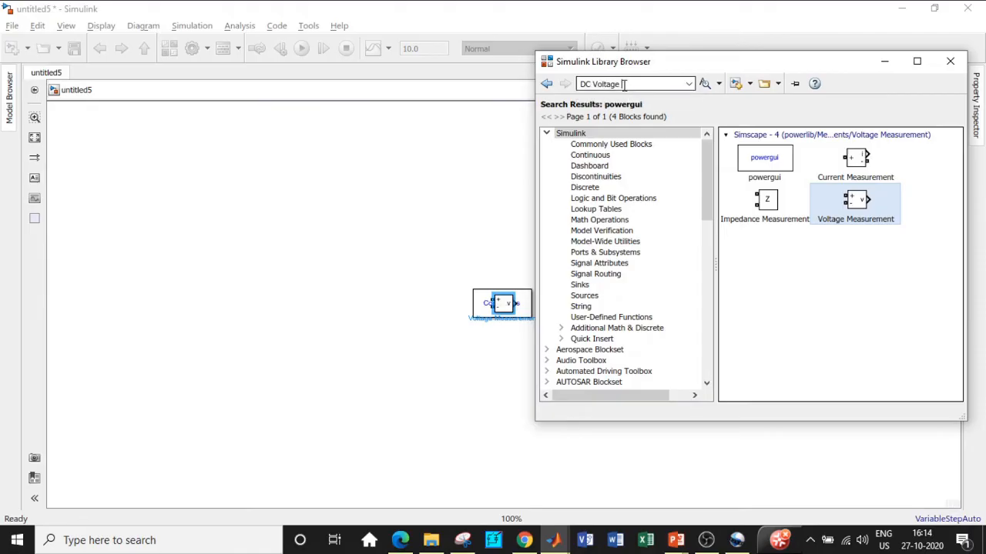
scroll(851, 243, "down", 3)
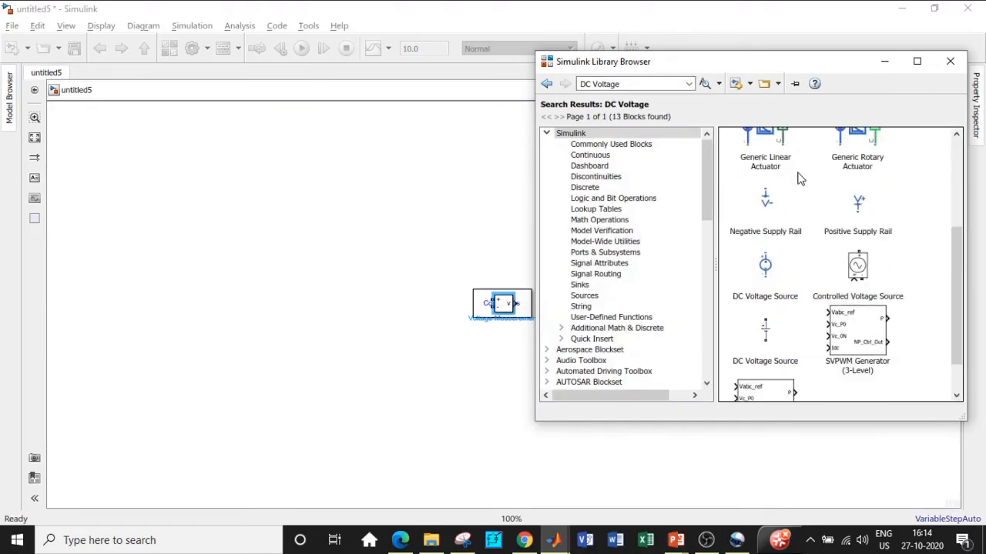
left_click(760, 320)
right_click(762, 325)
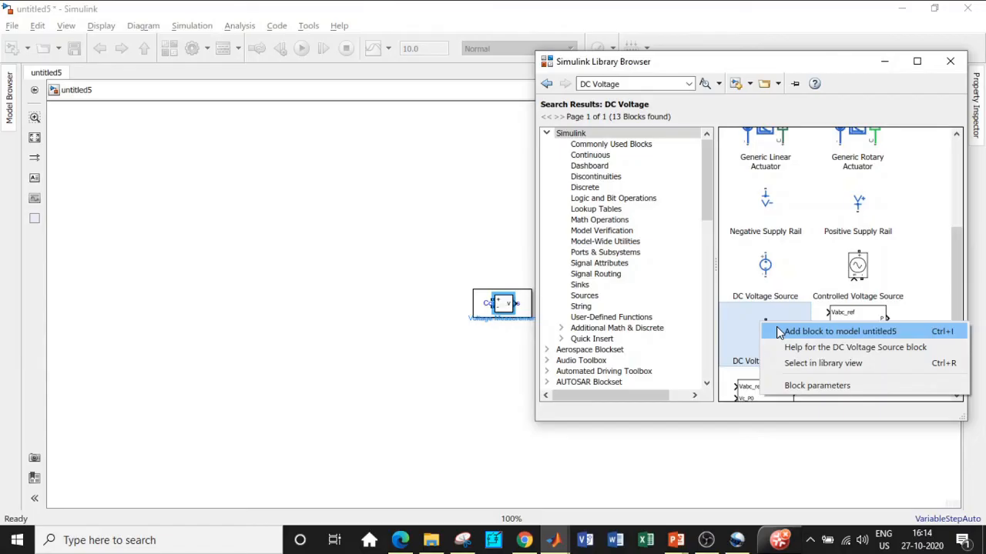
left_click(776, 330)
Search the library for series RLC and add the Simscape Series RLC Branch block to the model
left_click(622, 85)
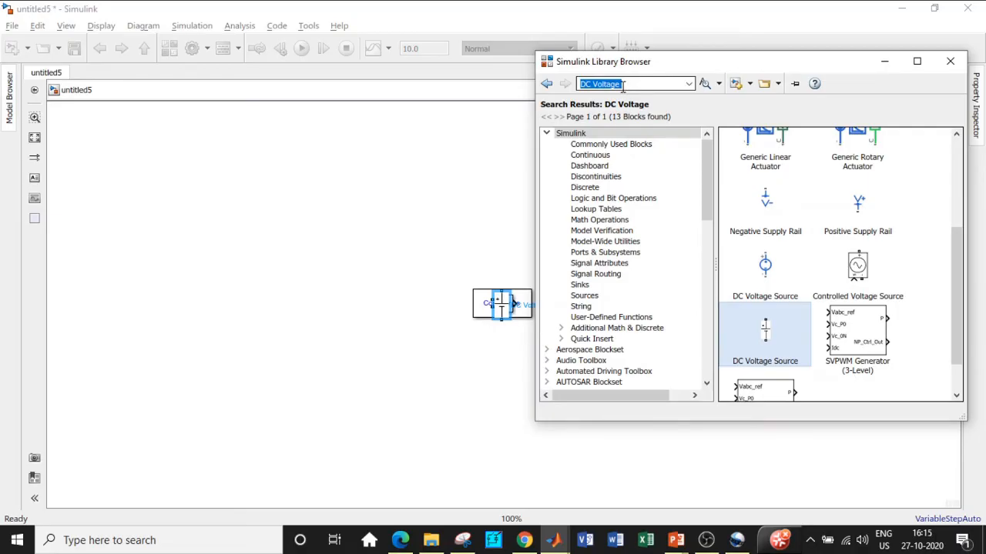
key("BackSpace")
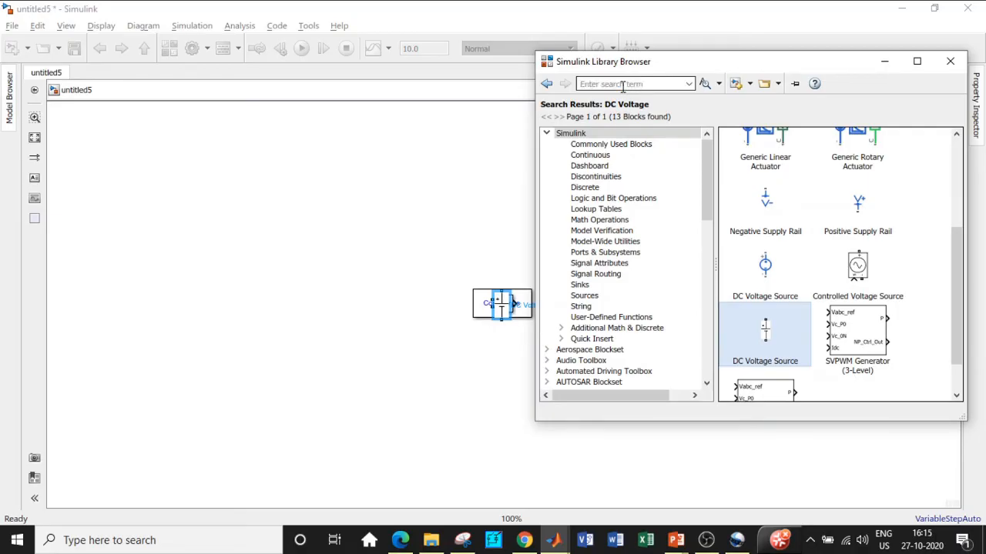
type("SEr")
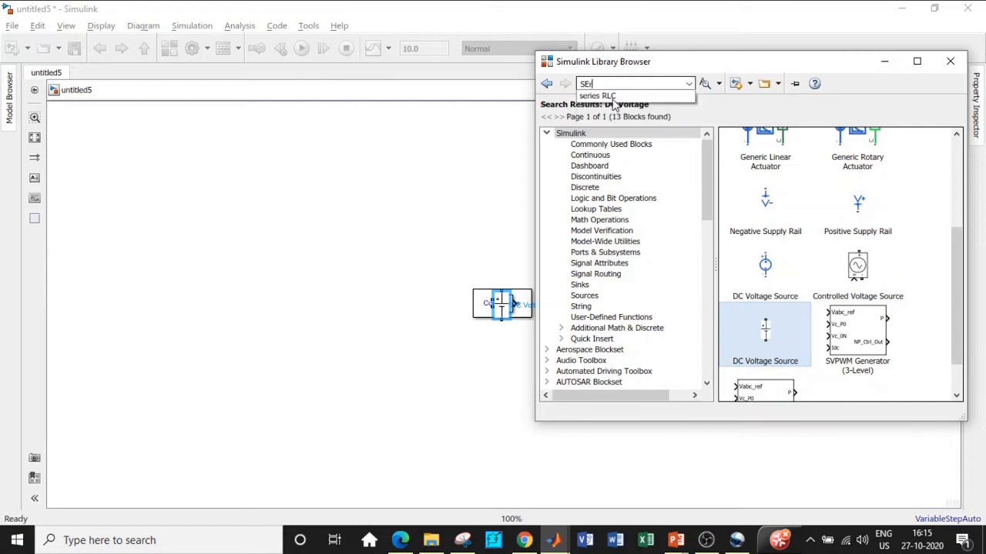
left_click(620, 95)
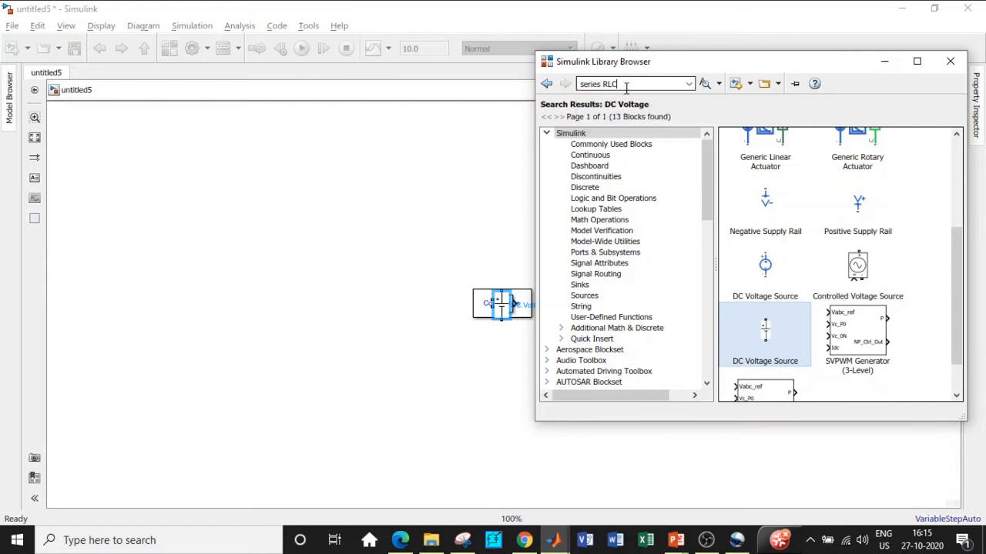
key("Return")
left_click(778, 241)
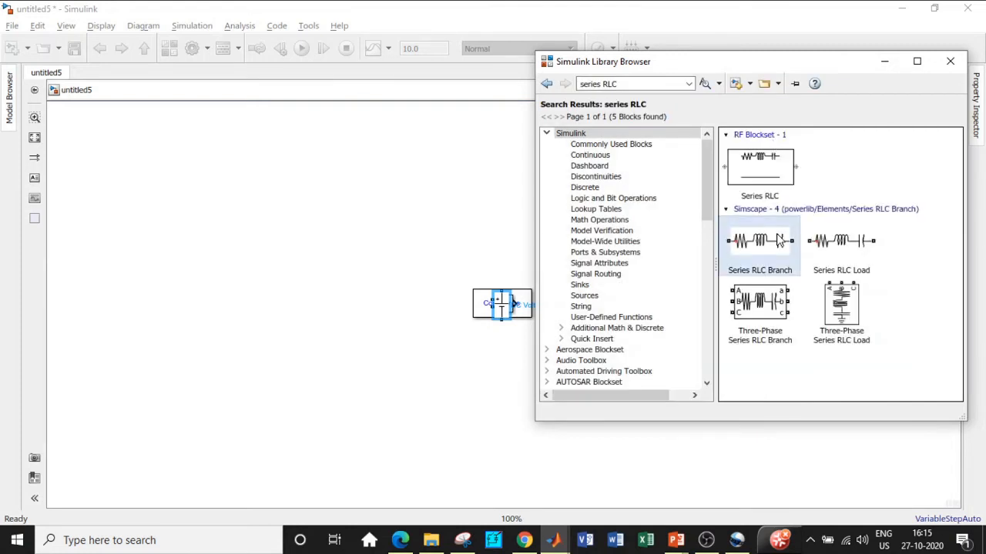
right_click(777, 241)
left_click(816, 245)
Search the library for MOSFET and add the Mosfet block with g, D, S and m ports to the model
left_click(624, 83)
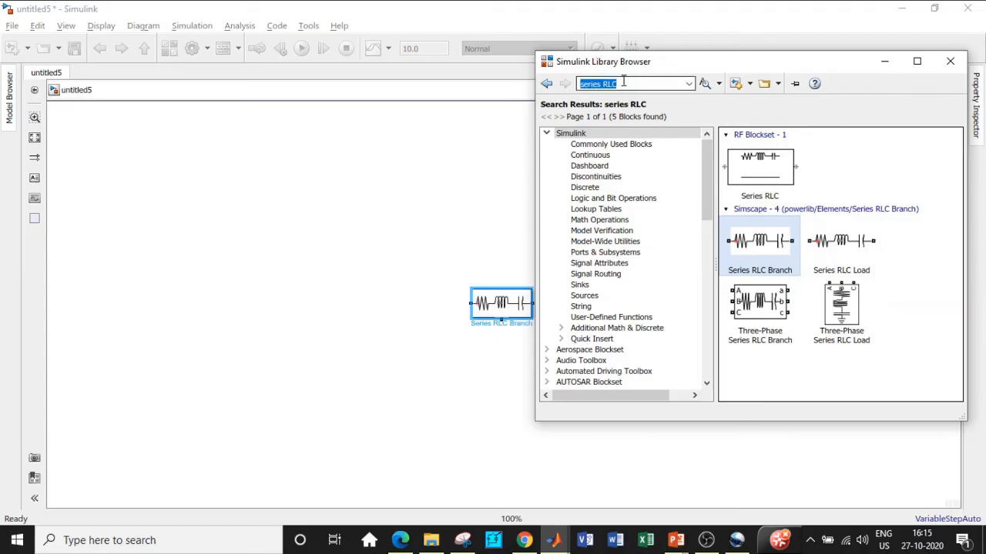
key("BackSpace")
type("MOSFe")
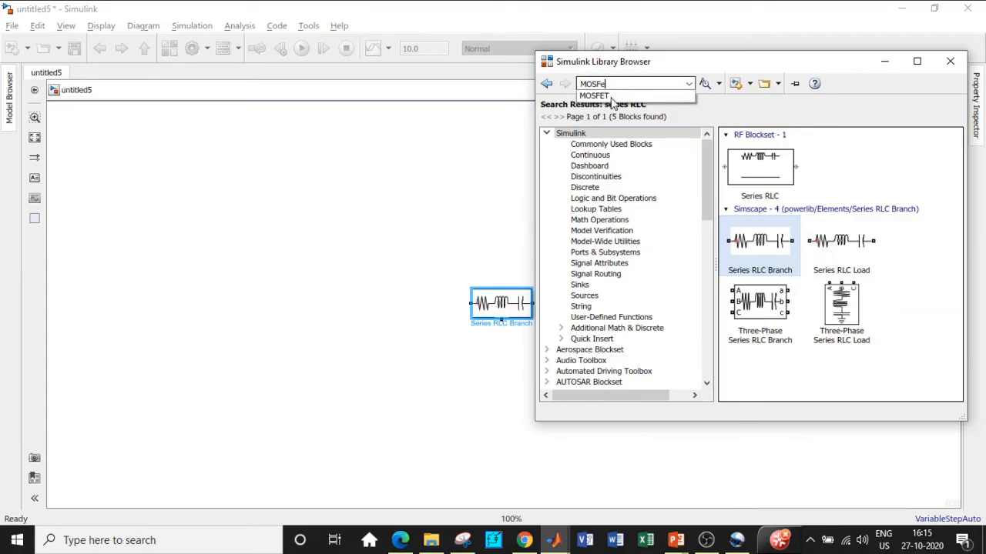
left_click(613, 96)
left_click(621, 85)
key("Return")
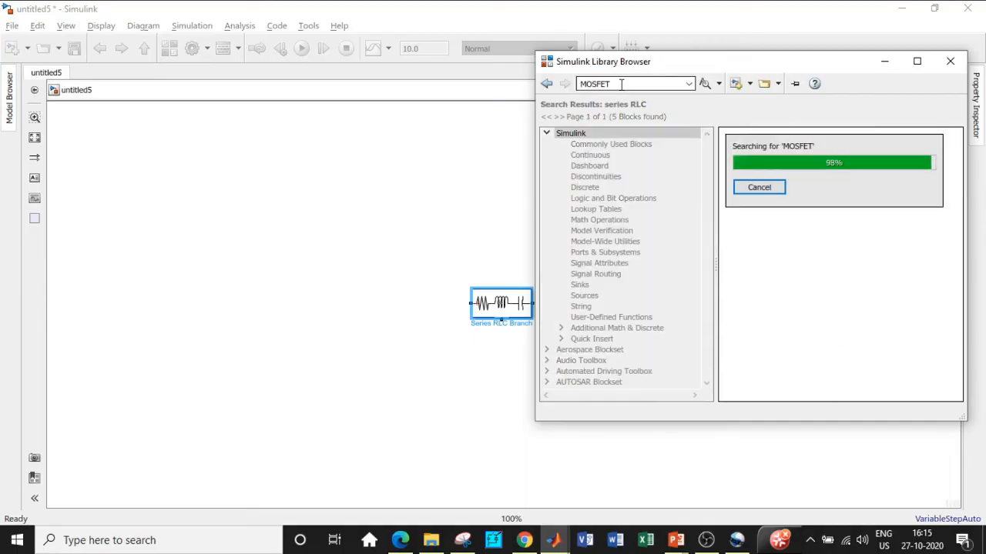
scroll(791, 264, "down", 3)
scroll(791, 264, "down", 3)
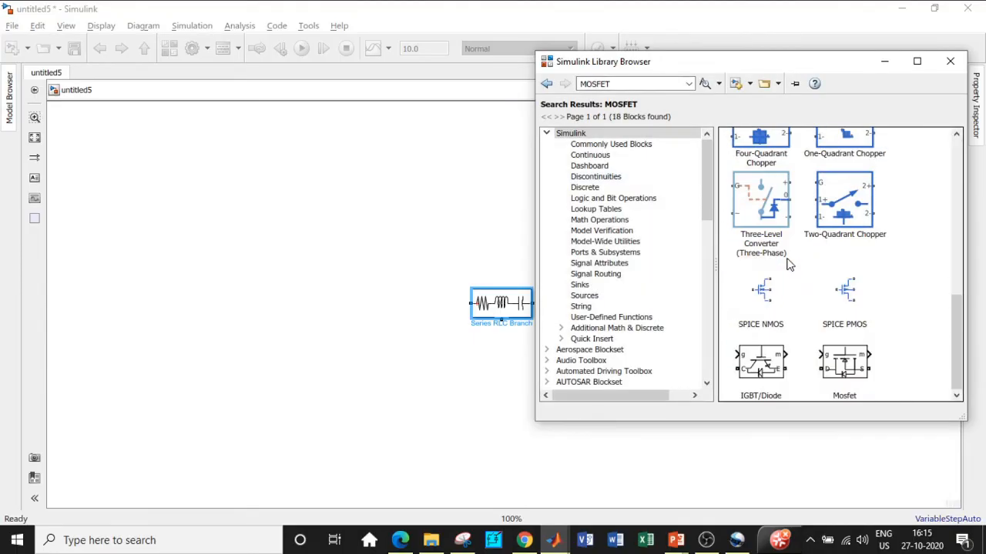
right_click(844, 362)
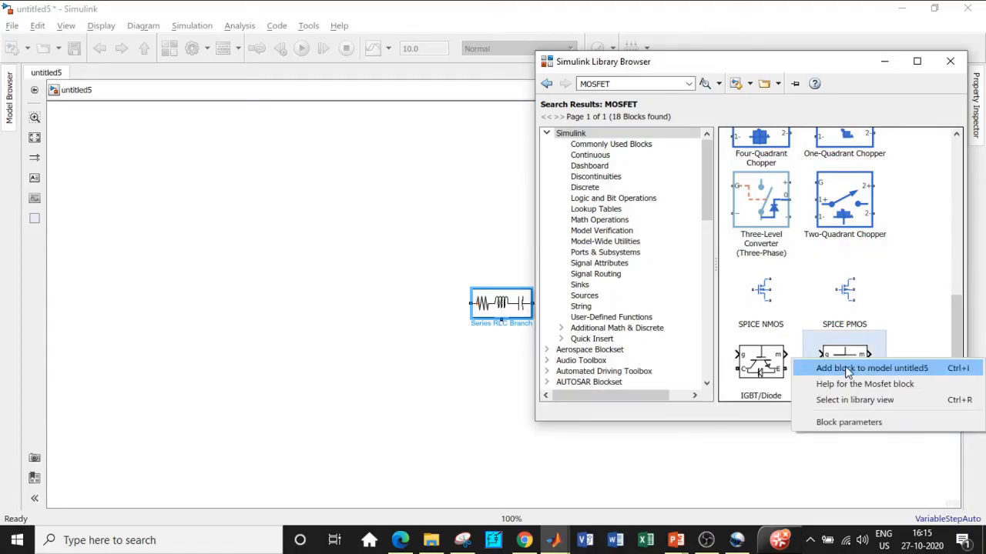
left_click(848, 369)
Search the library for diode and add the Diode block with the m measurement port to the model
double_click(629, 86)
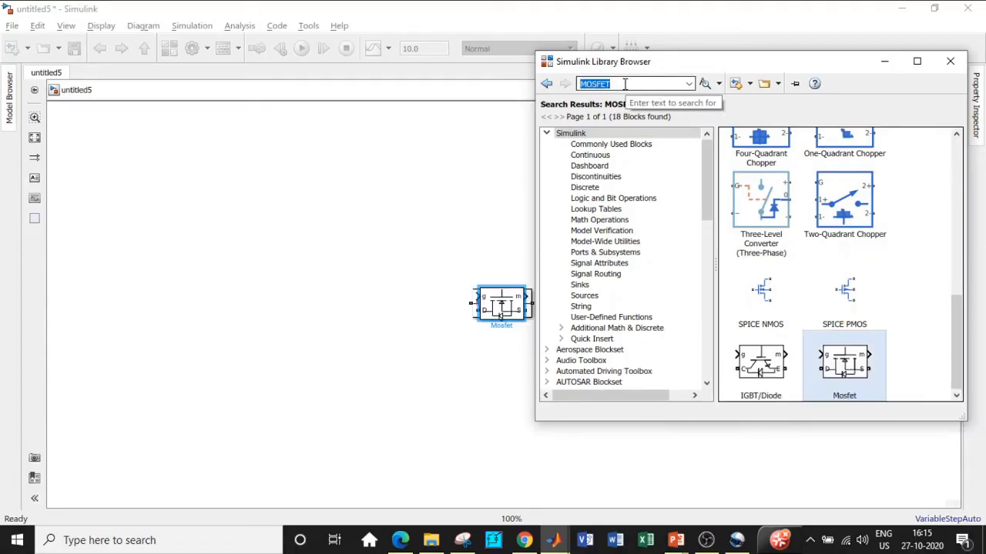
key("BackSpace")
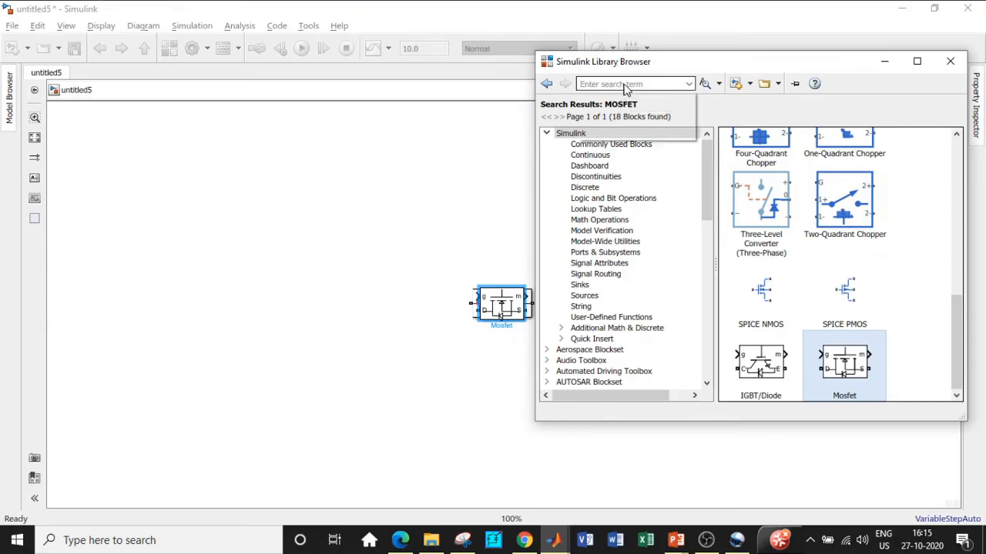
type("Diode")
left_click(622, 96)
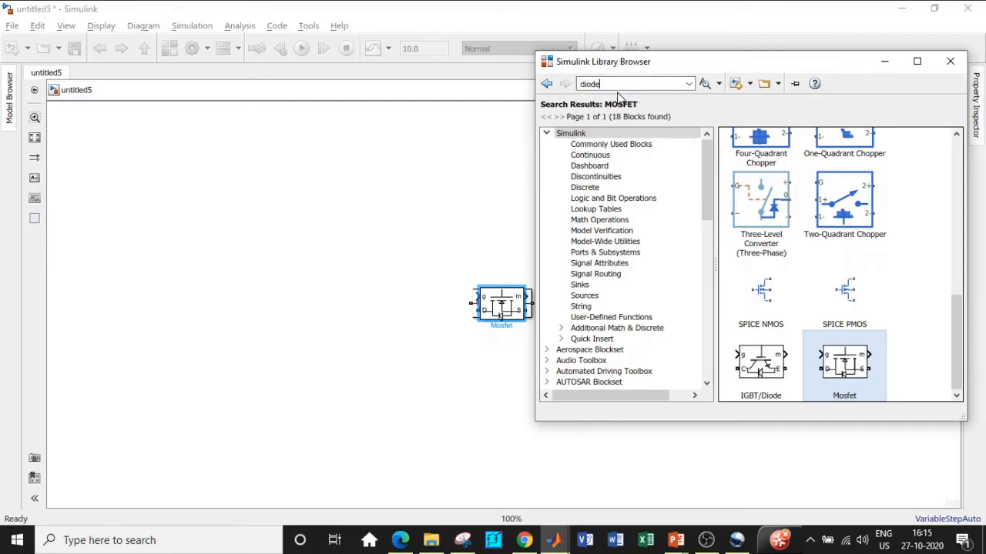
key("Return")
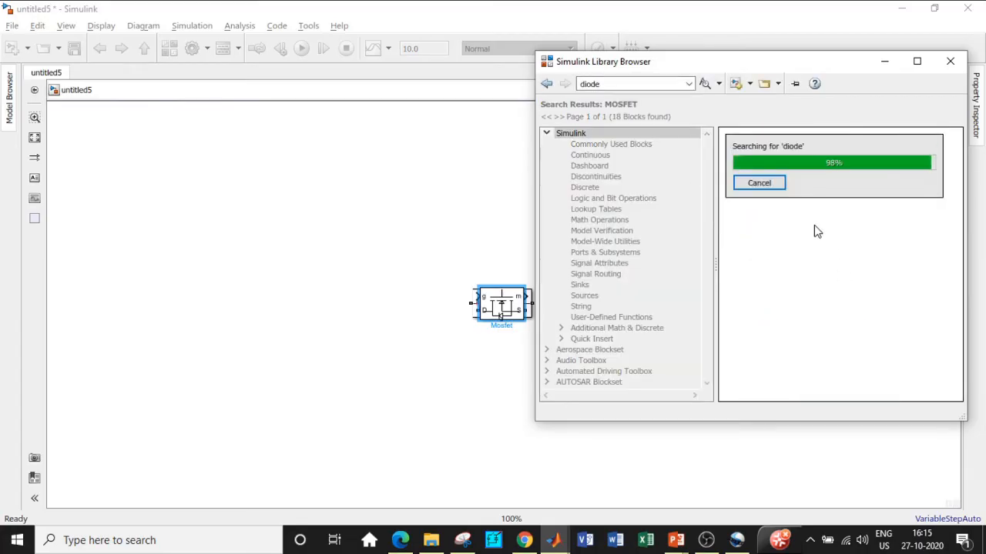
scroll(801, 208, "down", 4)
scroll(820, 289, "down", 6)
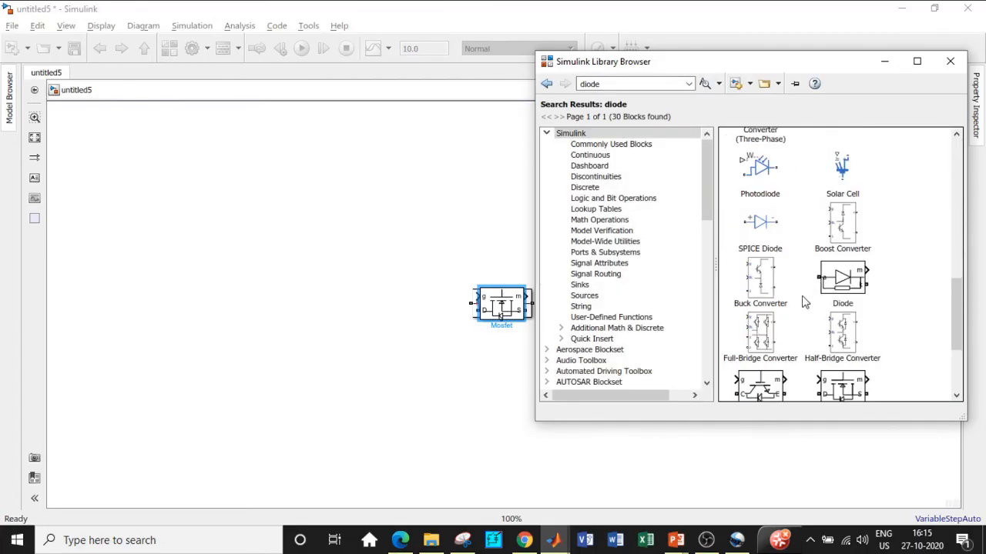
scroll(848, 143, "up", 1)
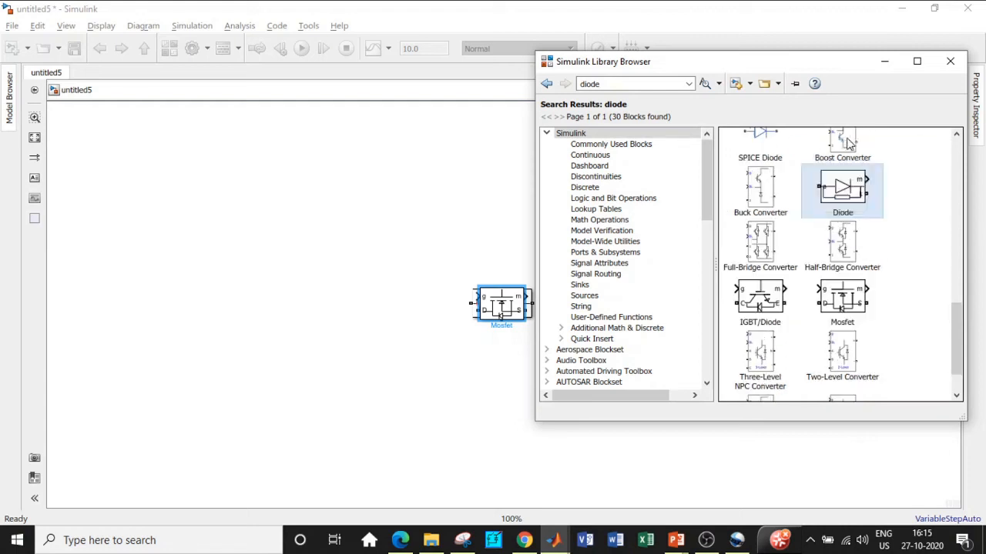
right_click(850, 139)
left_click(774, 207)
right_click(827, 198)
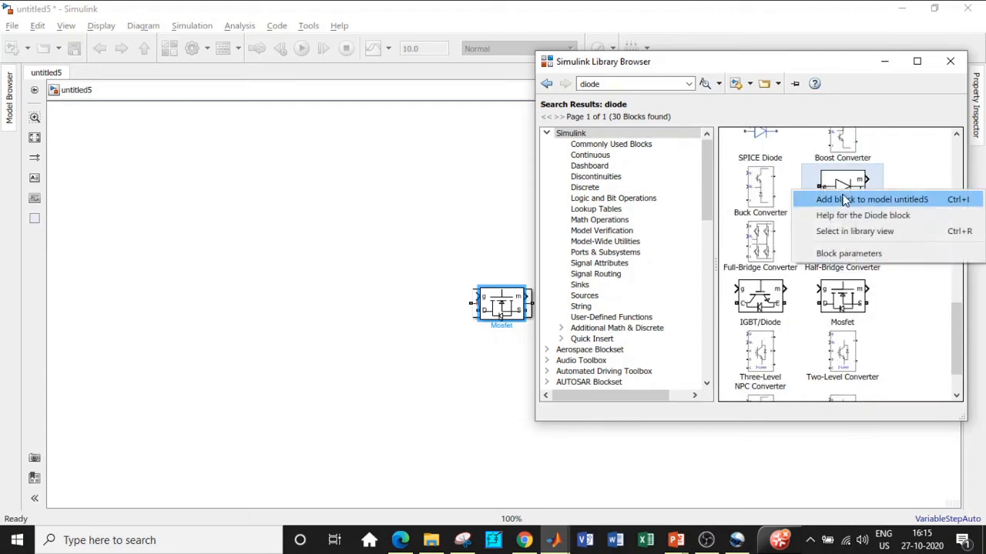
left_click(843, 198)
Search the library for scope and add the Scope block from Simulink's Commonly Used Blocks to the model
double_click(631, 80)
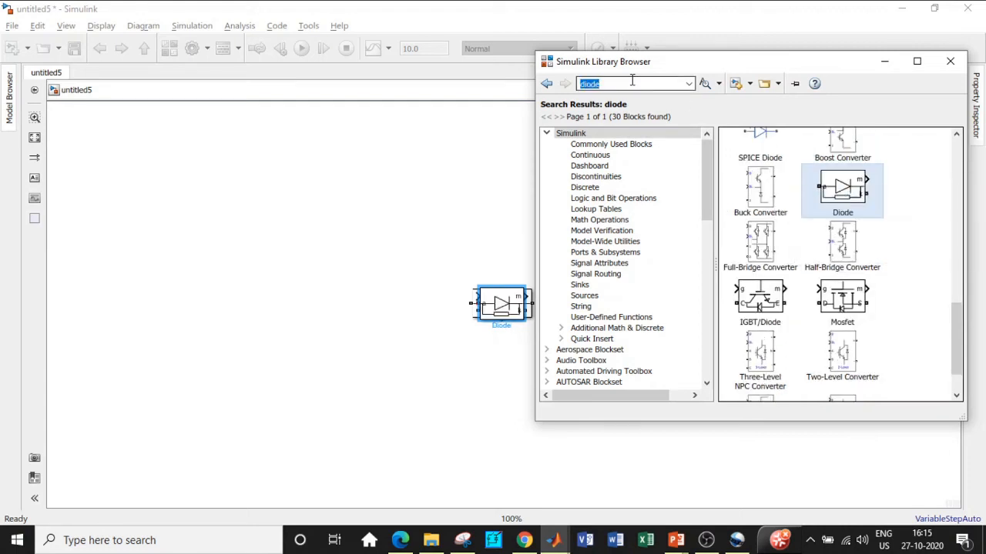
type("scope")
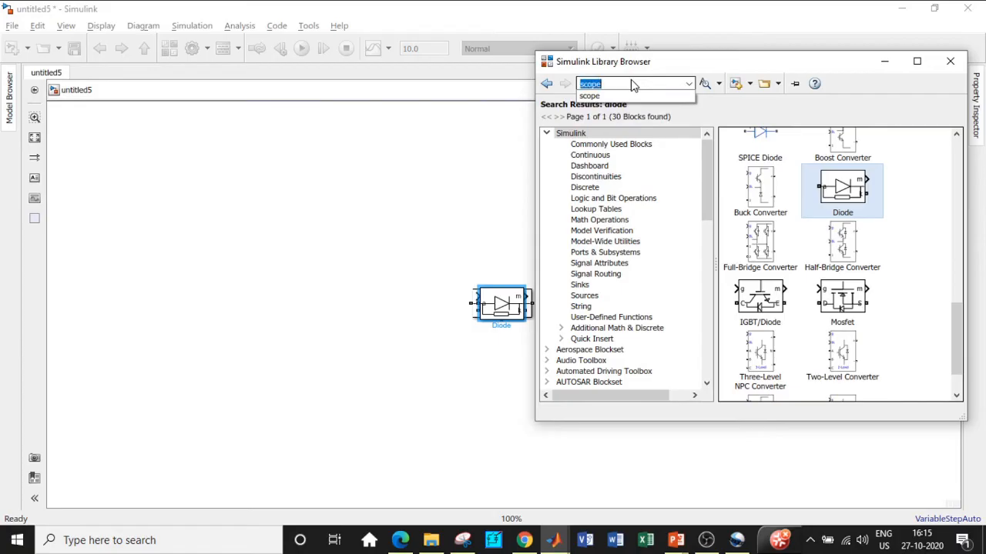
left_click(631, 80)
double_click(631, 81)
left_click(631, 80)
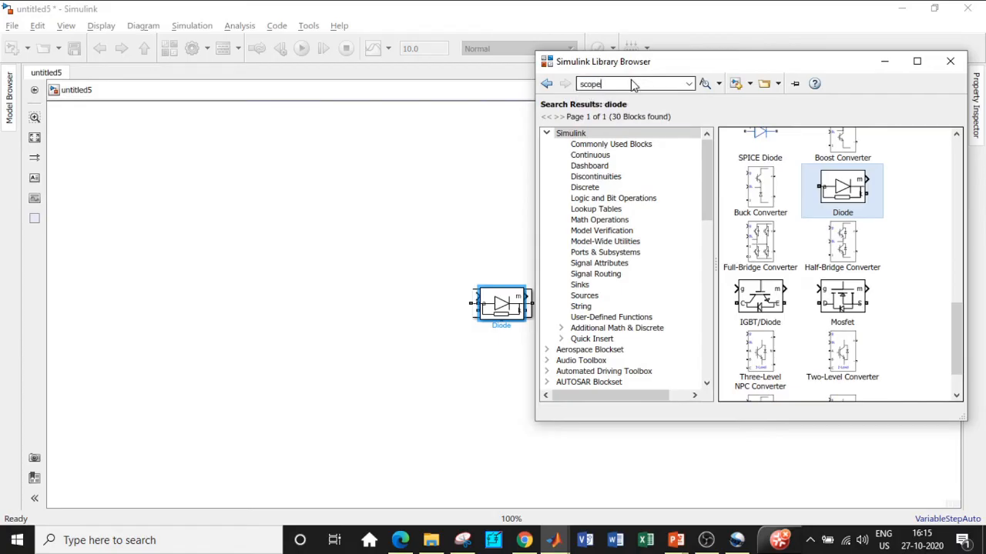
key("Return")
right_click(774, 166)
left_click(676, 109)
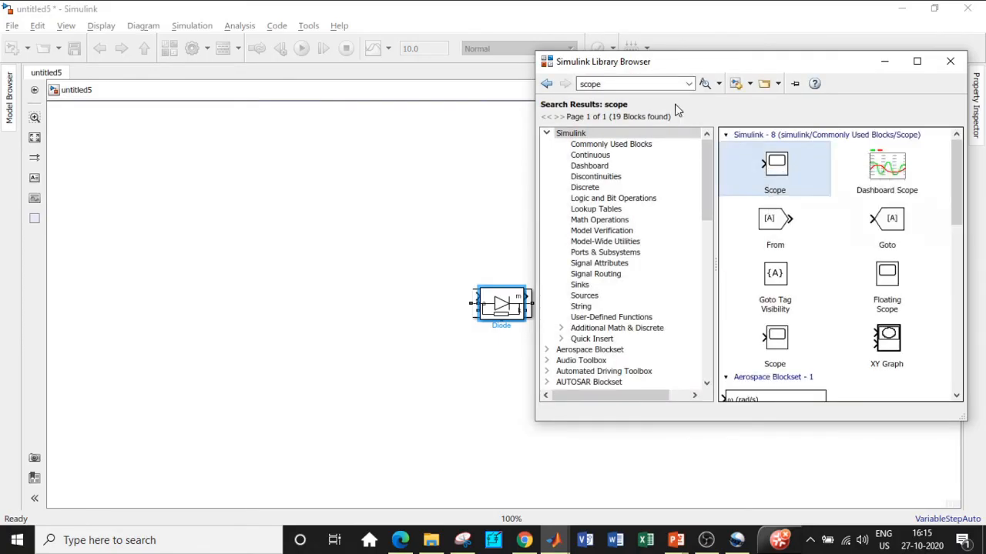
Search the library for constant and add the Constant block from Commonly Used Blocks to the model
double_click(603, 83)
key("BackSpace")
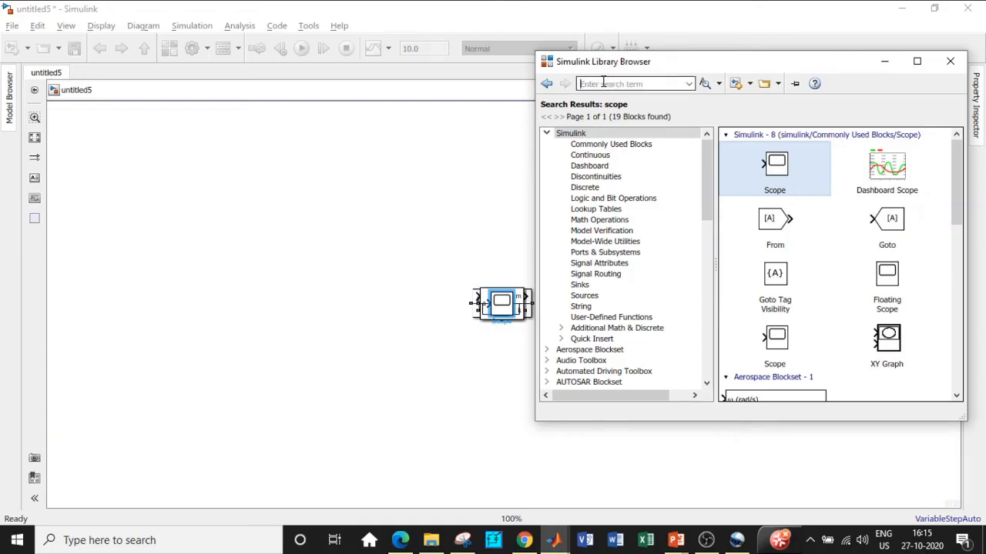
type("consta")
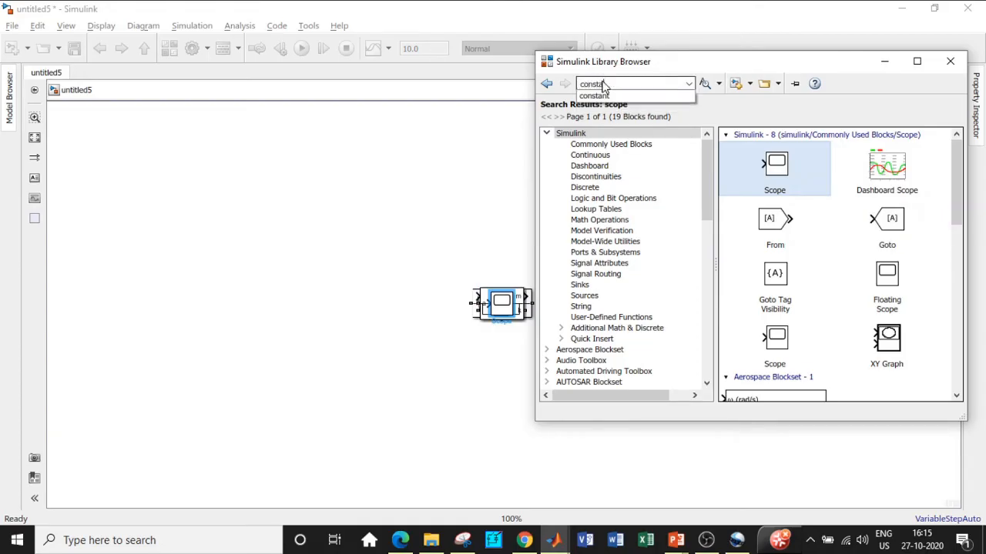
left_click(611, 95)
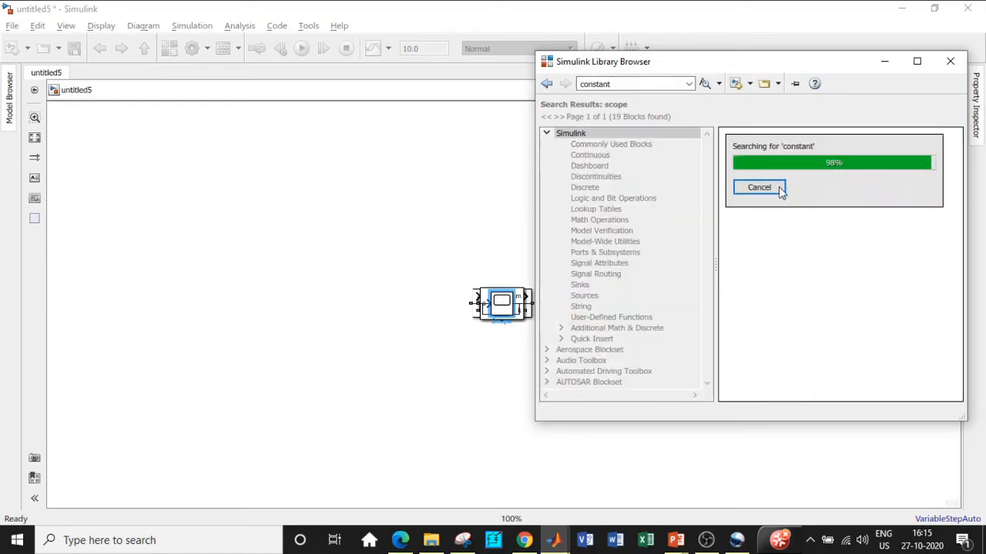
left_click(773, 161)
right_click(773, 162)
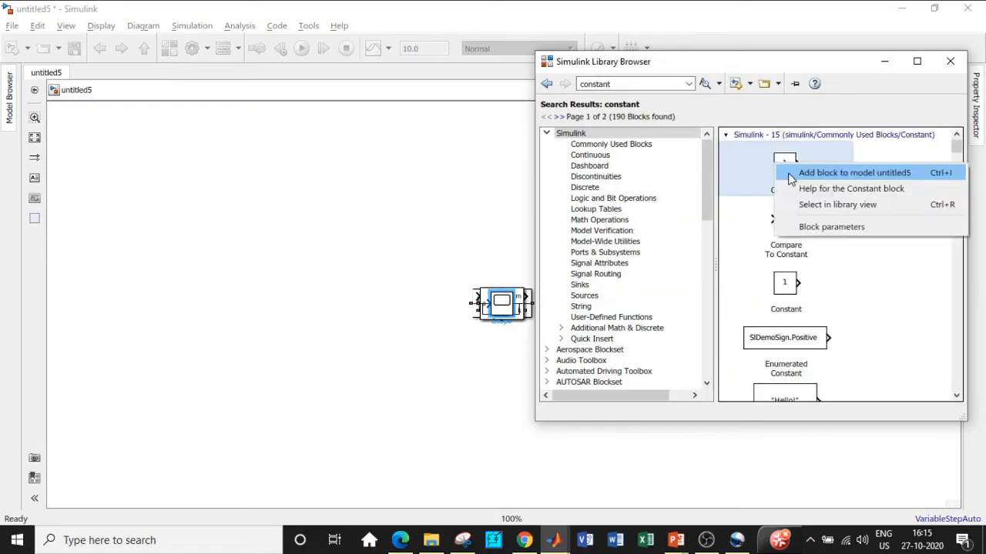
left_click(835, 170)
Search the library for sum and add the Subtract block from Math Operations to the model
double_click(639, 86)
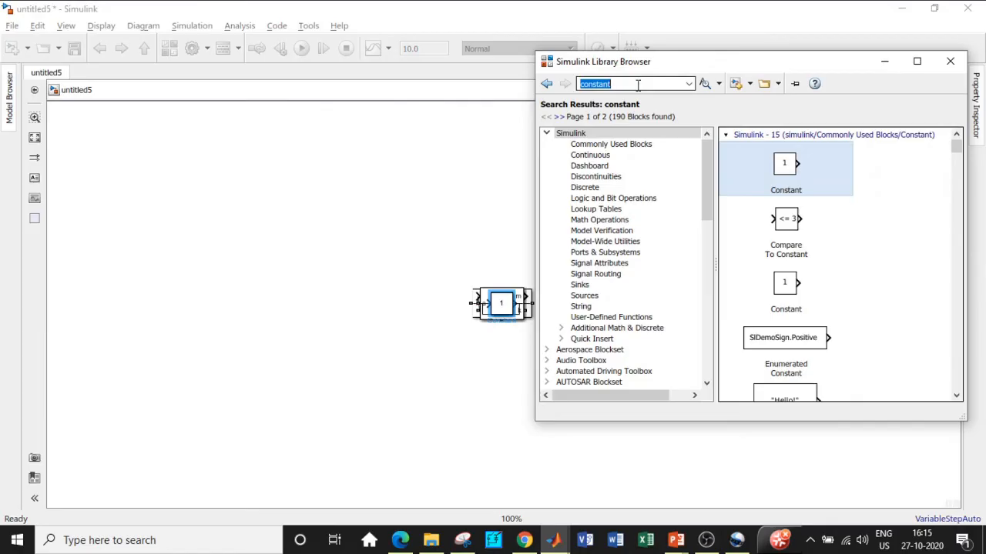
key("BackSpace")
type("sum")
double_click(619, 82)
key("Return")
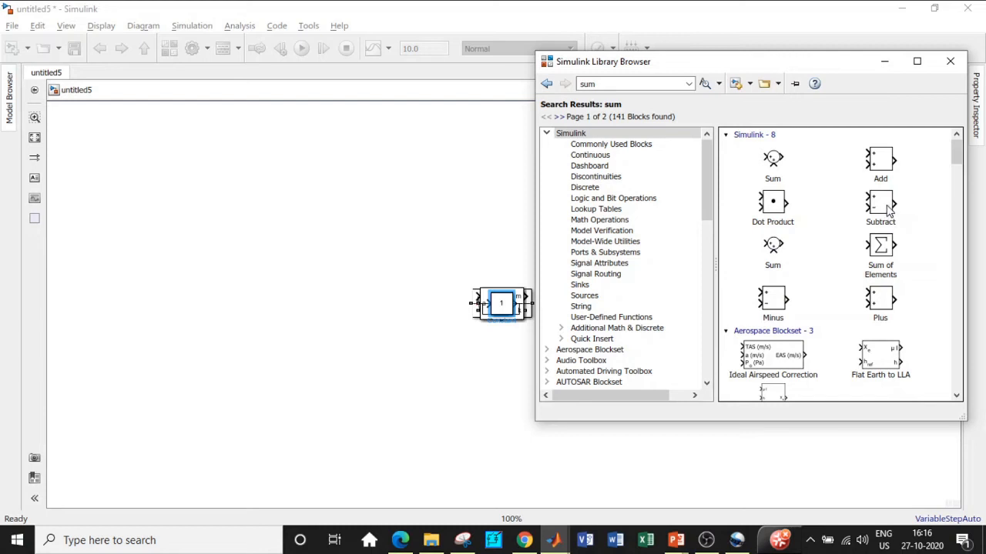
right_click(888, 207)
left_click(886, 213)
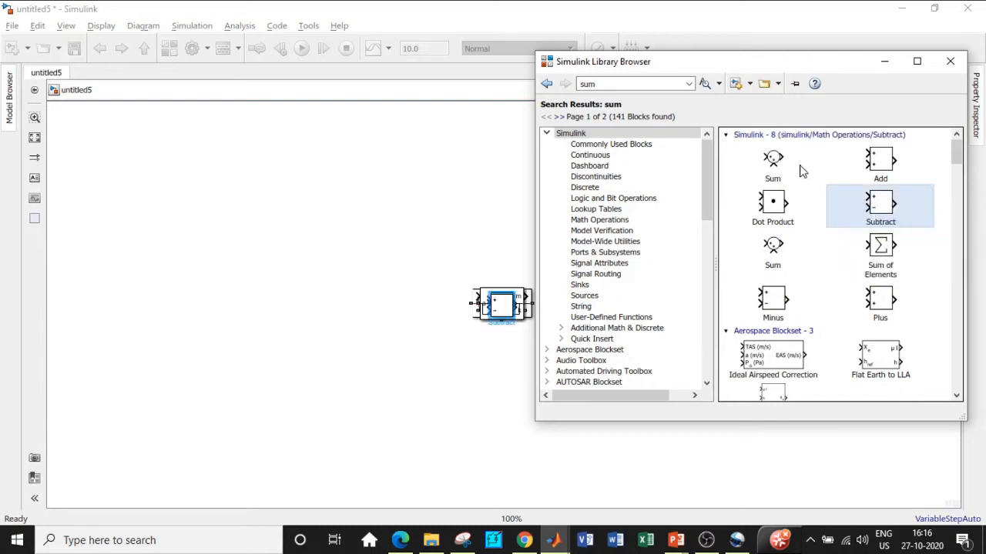
Search the library for fuzzy and add the Fuzzy Logic Controller block without rule viewer to the model
left_click(605, 85)
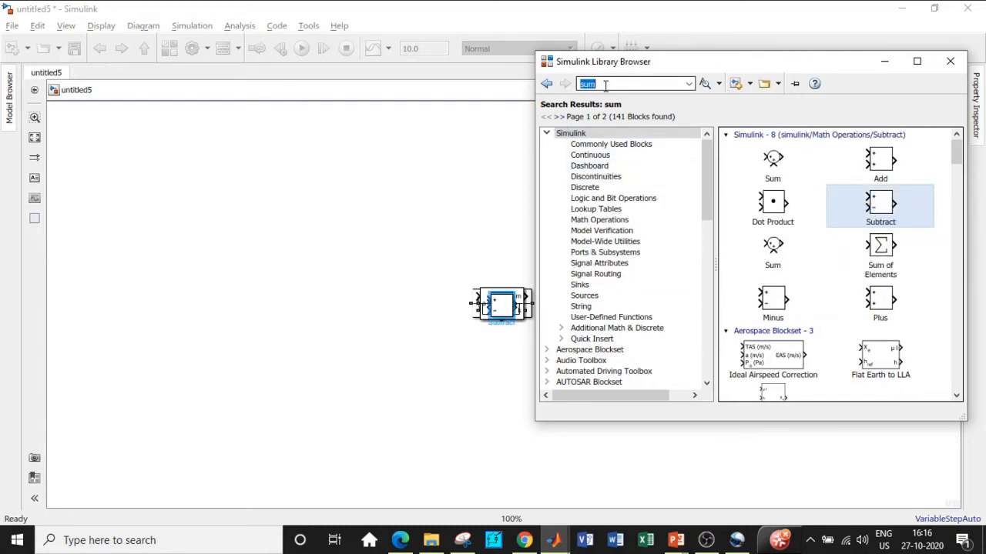
key("BackSpace")
type("fuz")
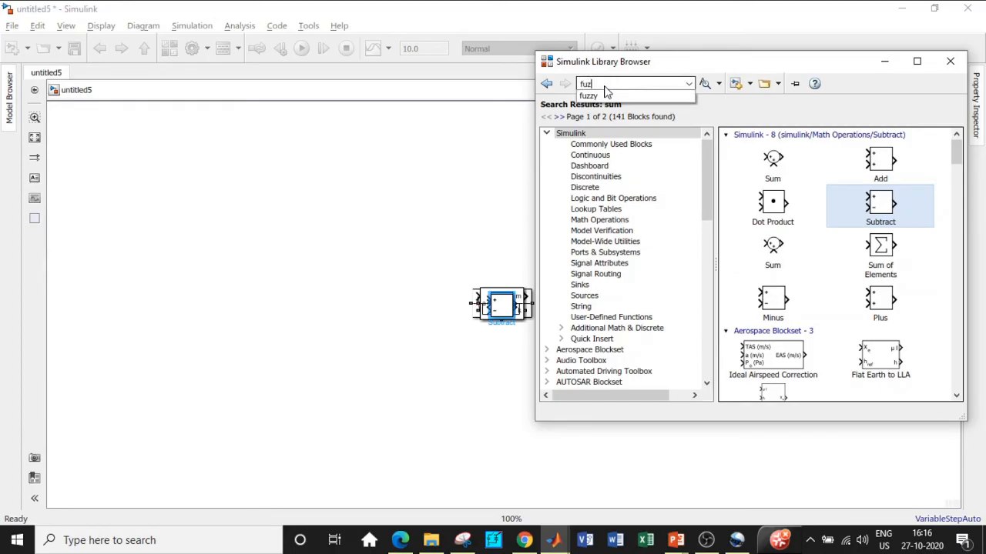
left_click(616, 98)
left_click(612, 84)
key("Return")
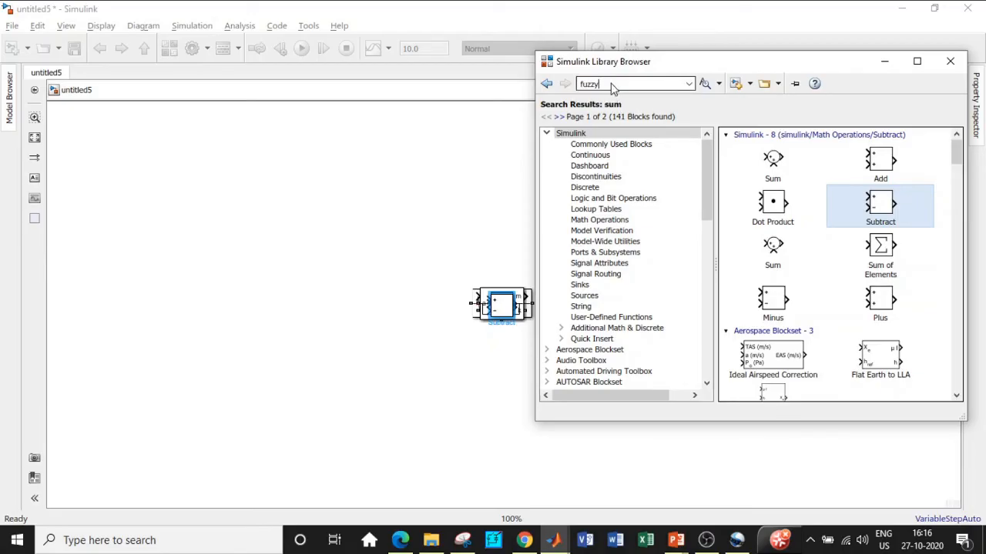
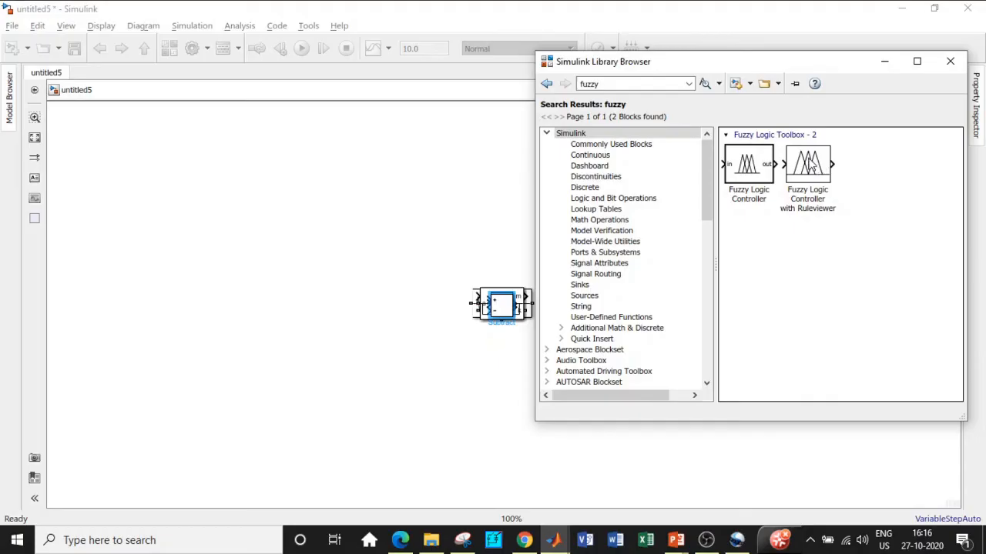
left_click(756, 162)
right_click(756, 159)
left_click(784, 166)
Search the library for memory and add the Simulink Discrete Memory block to the model
left_click(616, 85)
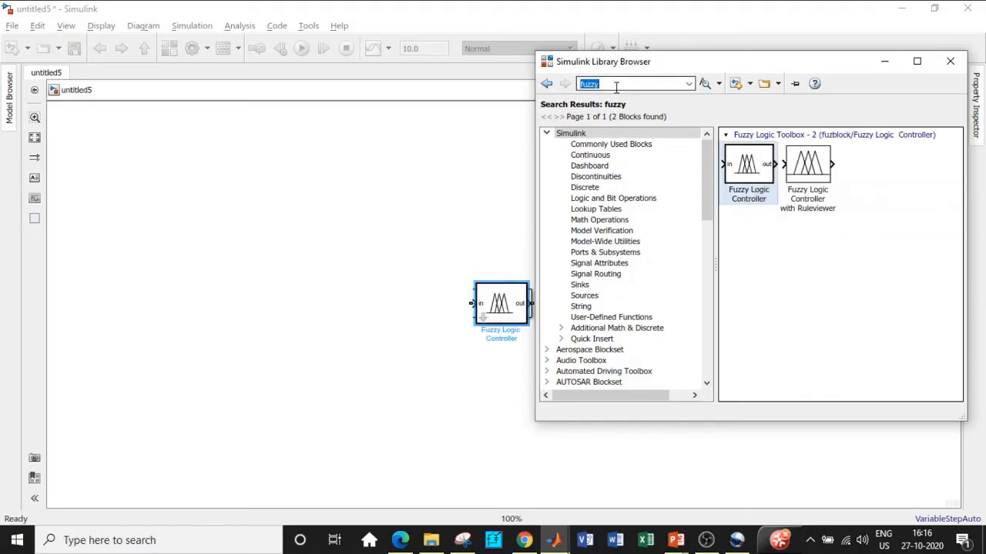
type("mem")
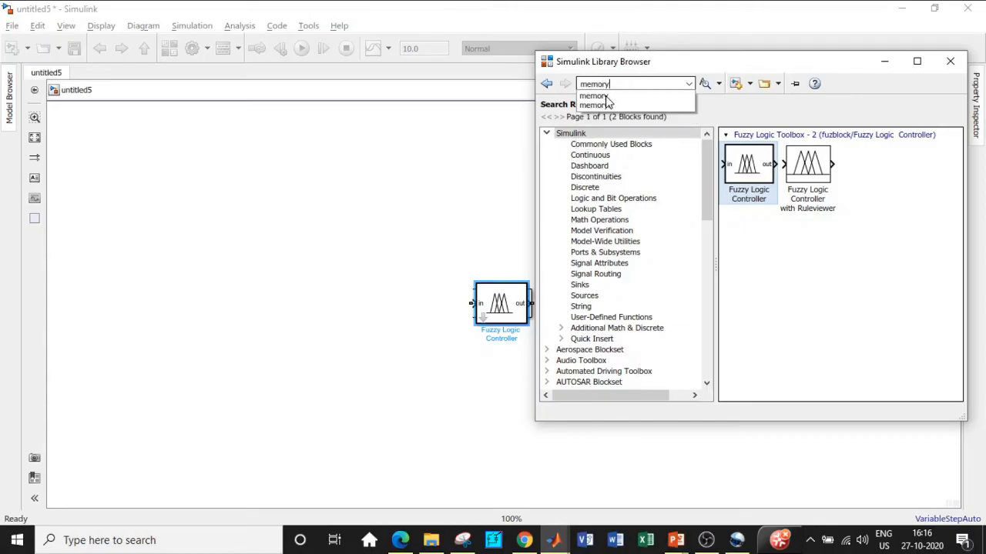
type("ory")
left_click(606, 97)
key("Return")
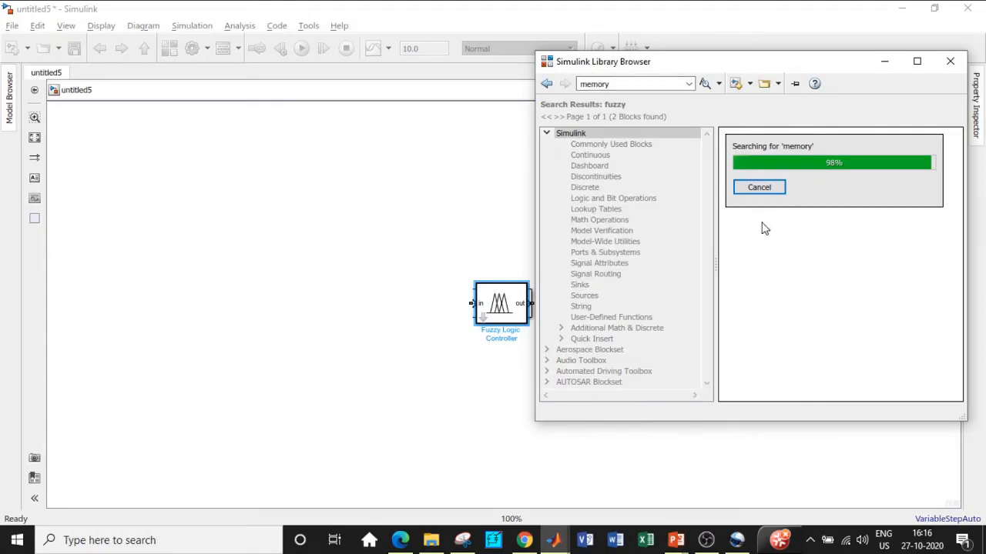
left_click(773, 160)
right_click(774, 161)
left_click(809, 165)
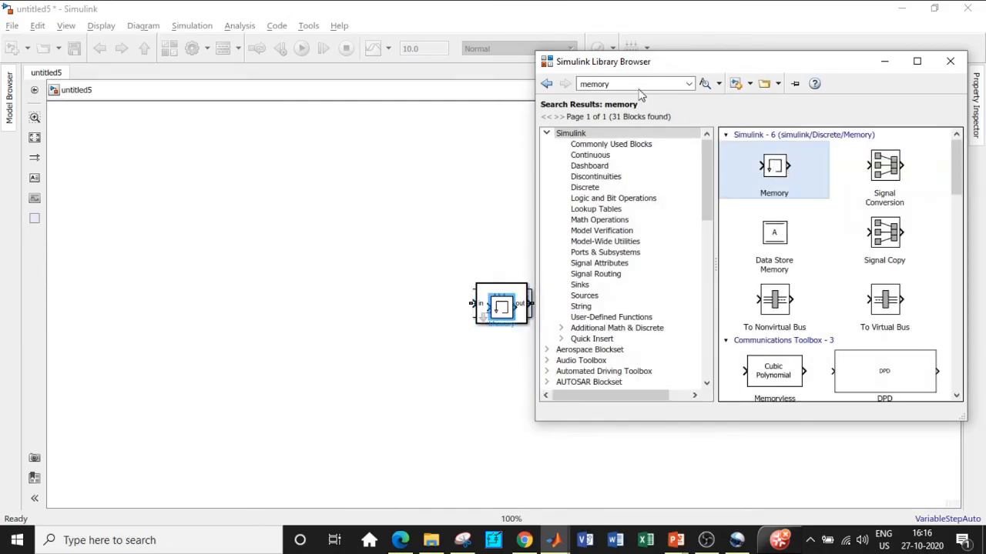
Search the library for mux and add the Mux block from Commonly Used Blocks to the model
double_click(622, 84)
type("mu")
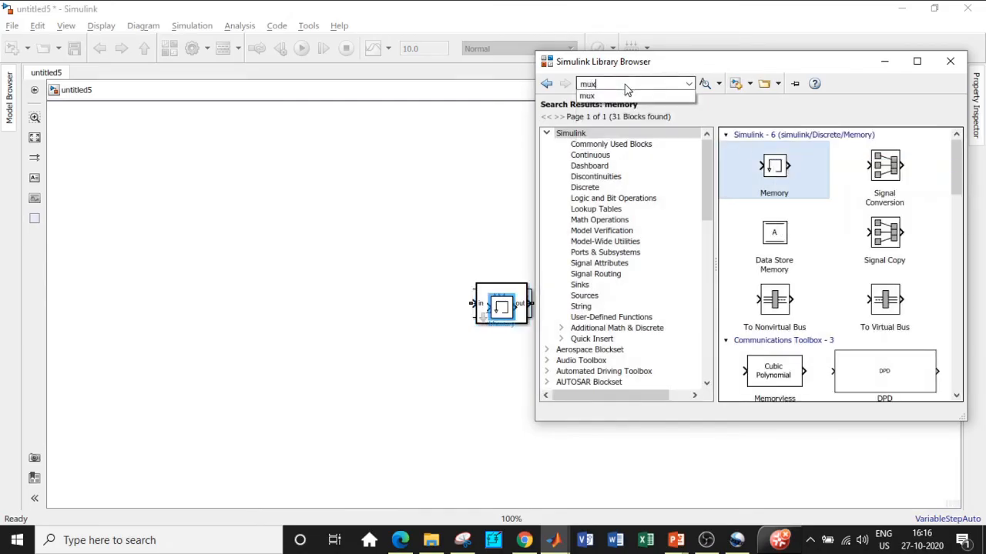
type("x")
left_click(625, 95)
key("Return")
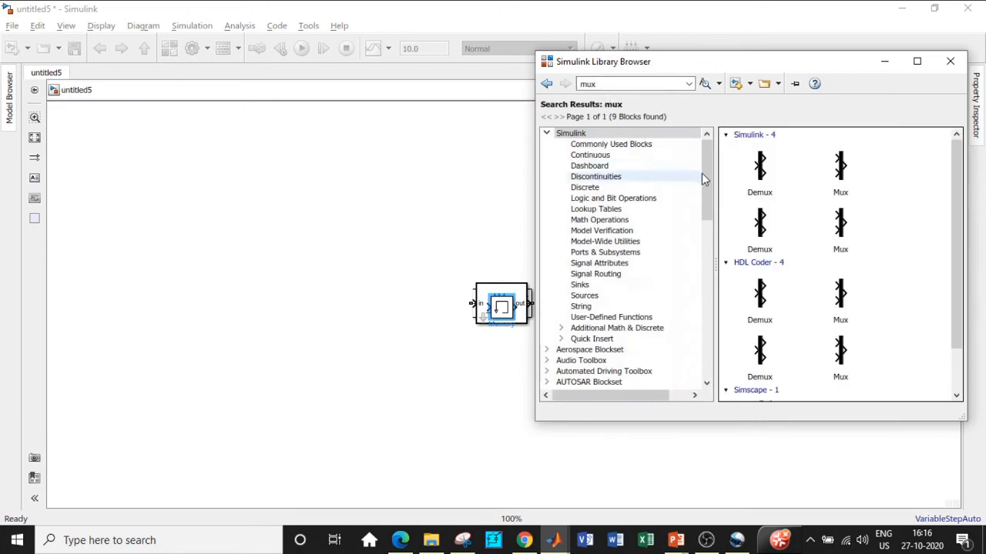
right_click(840, 163)
left_click(838, 167)
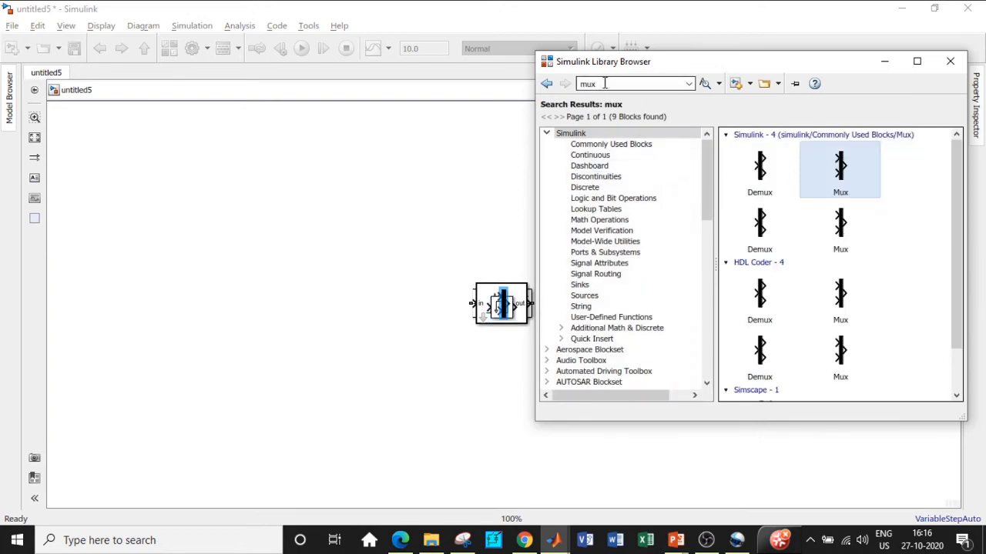
Search the library for relational operator and add the Relational Operator block from Commonly Used Blocks to the model
key("BackSpace")
type("rel")
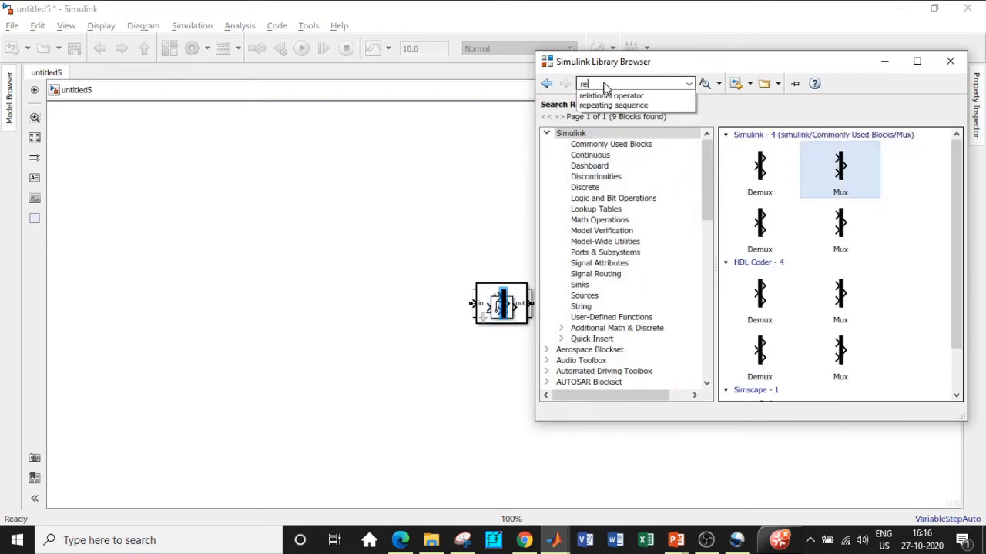
type("a")
left_click(613, 97)
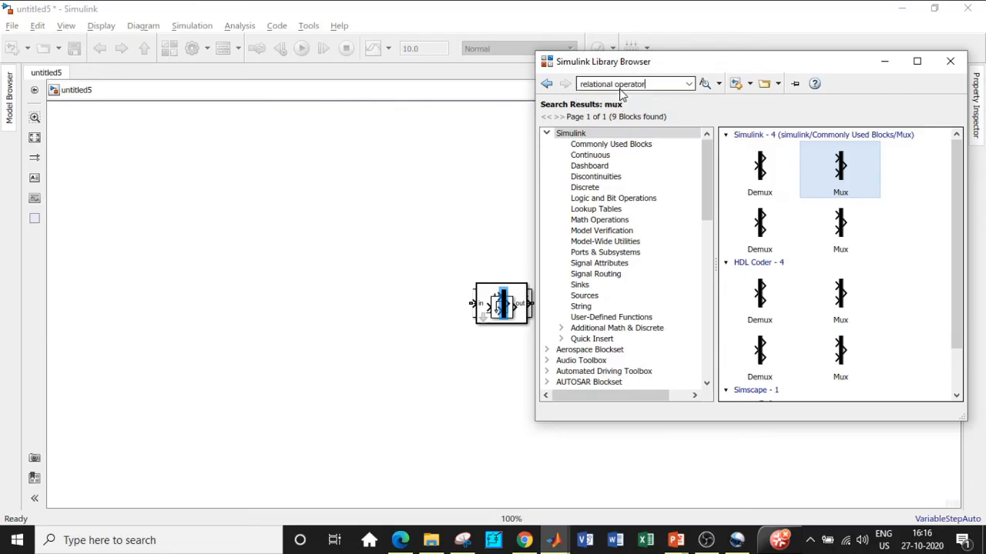
key("Return")
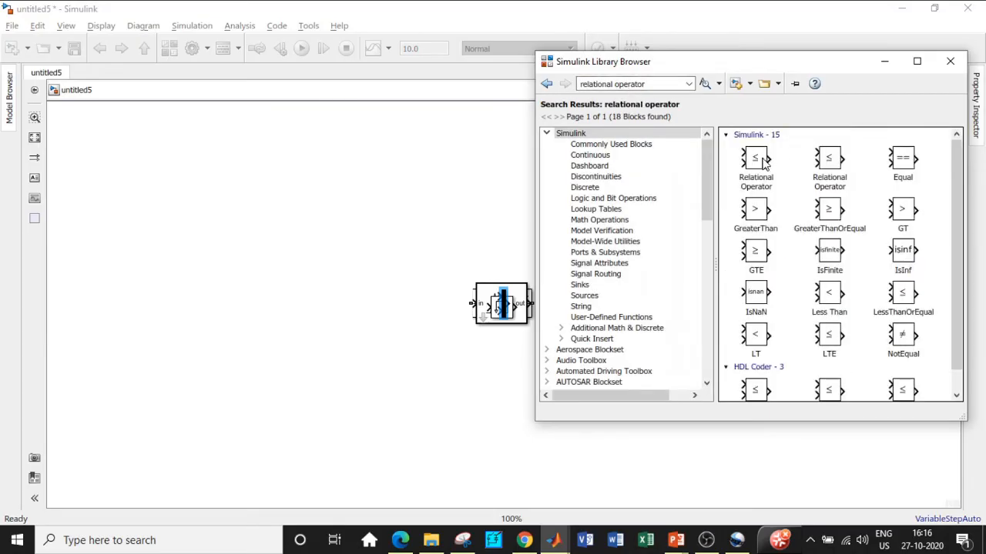
right_click(759, 159)
left_click(778, 164)
Search the library for repeating sequence and add the Repeating Sequence block from Sources to the model
left_click(650, 85)
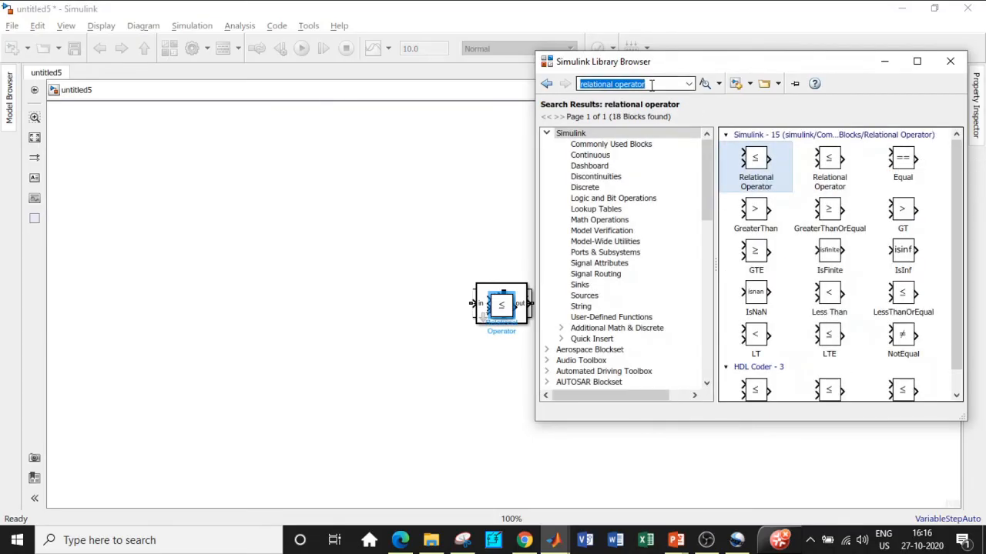
key("BackSpace")
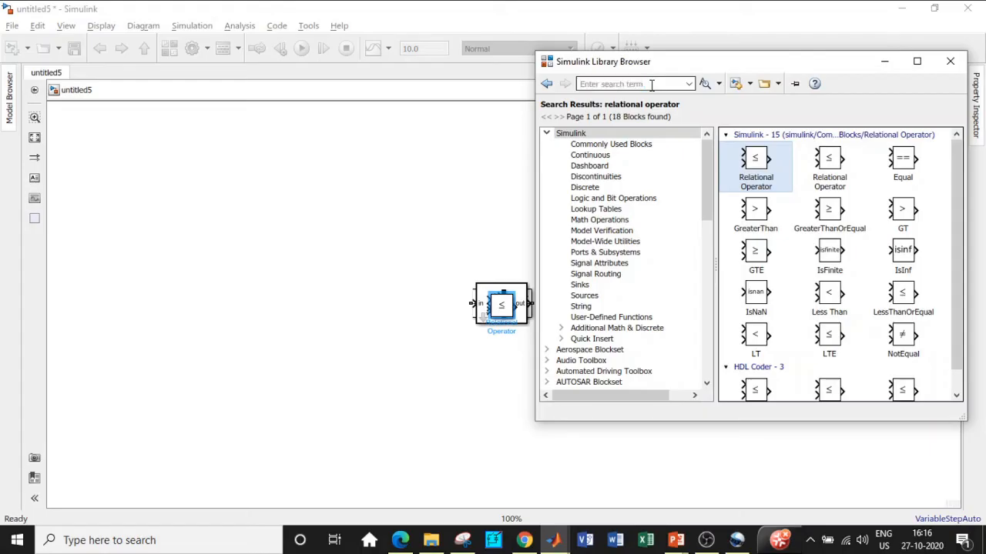
type("rep")
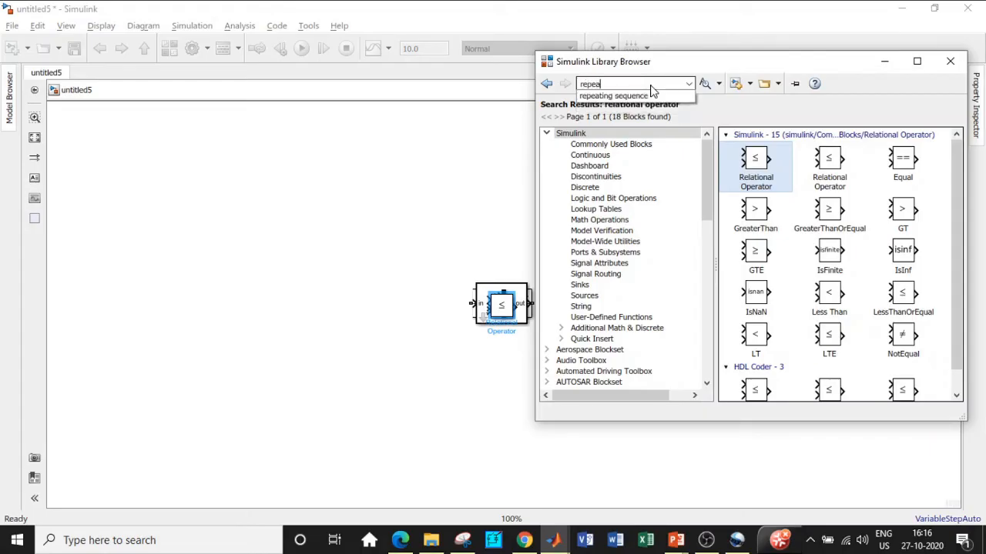
type("ea")
left_click(633, 96)
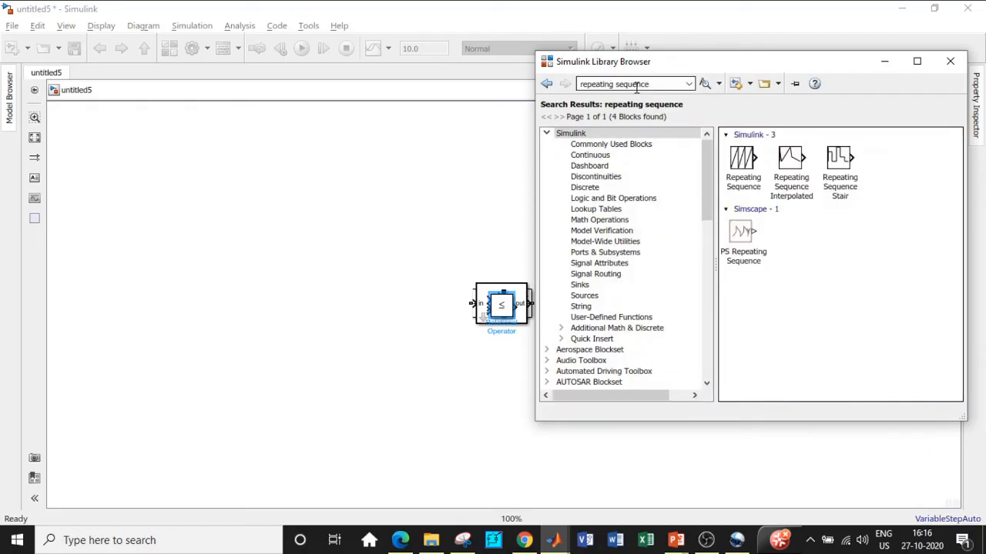
right_click(741, 162)
left_click(779, 168)
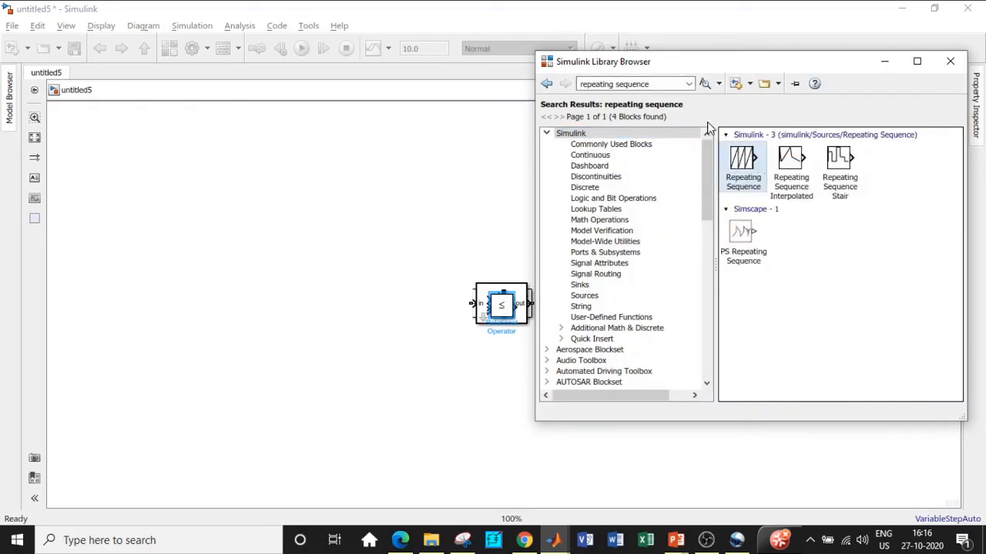
Minimize the library browser and spread the stacked control blocks, including Relational Operator, Fuzzy Logic Controller and Subtract, across the lower canvas
left_click(884, 61)
left_click_drag(504, 309, 489, 399)
left_click_drag(503, 303, 535, 463)
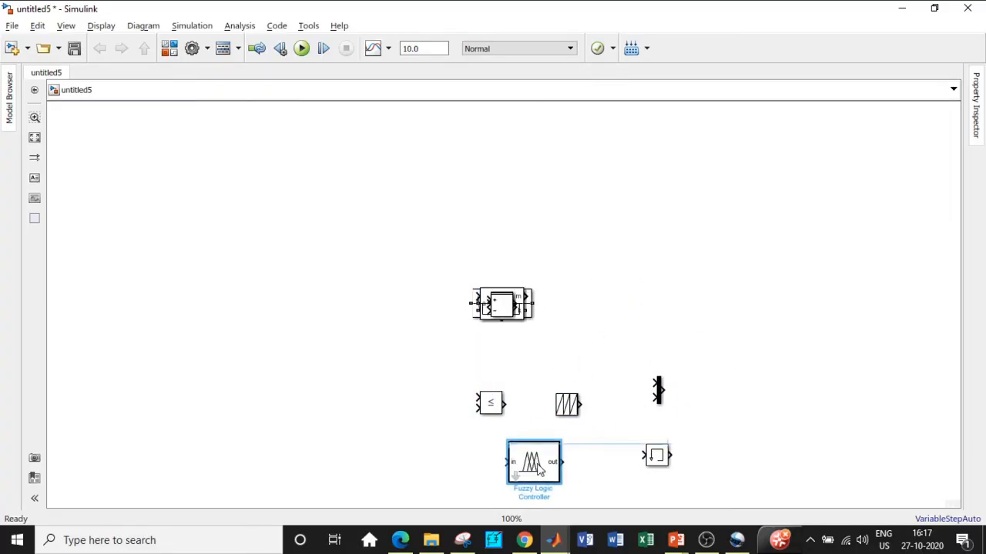
left_click_drag(501, 306, 754, 439)
Arrange the power blocks with the voltage source at the far end, the RLC branch before the Mosfet, and the powergui block in a free corner
left_click_drag(501, 303, 386, 215)
left_click_drag(490, 306, 212, 266)
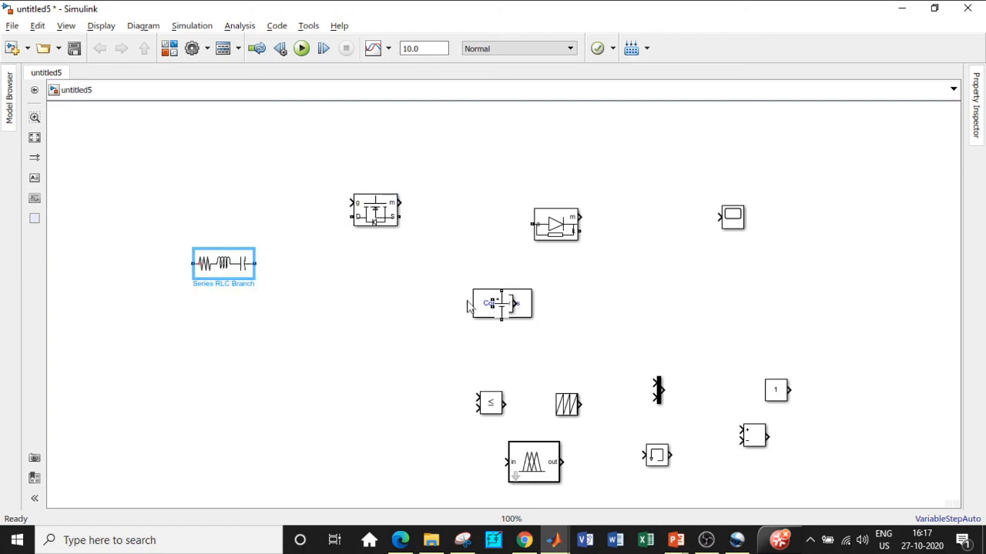
left_click_drag(501, 304, 264, 308)
left_click_drag(223, 263, 266, 138)
left_click_drag(508, 311, 137, 136)
left_click_drag(237, 151, 451, 259)
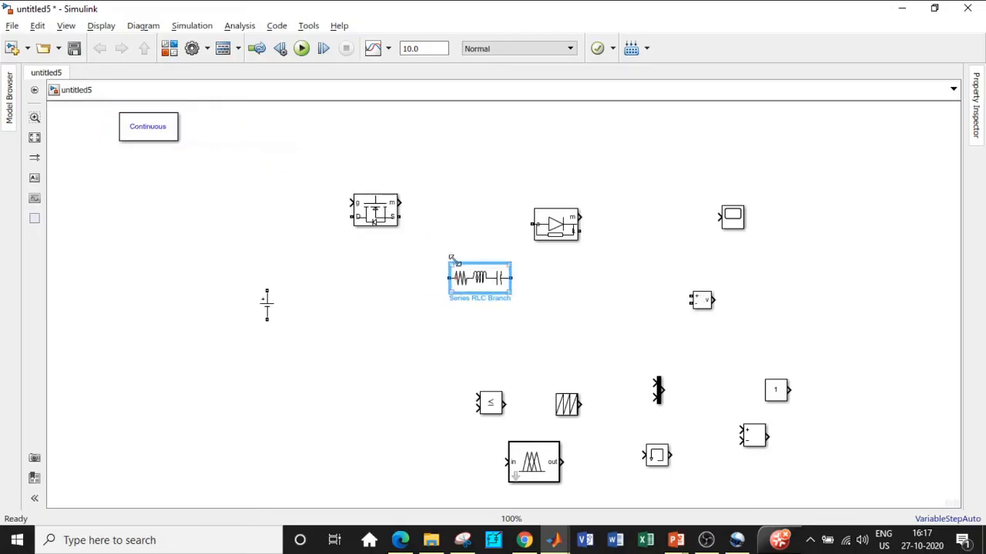
left_click_drag(370, 216, 453, 251)
left_click_drag(464, 280, 302, 235)
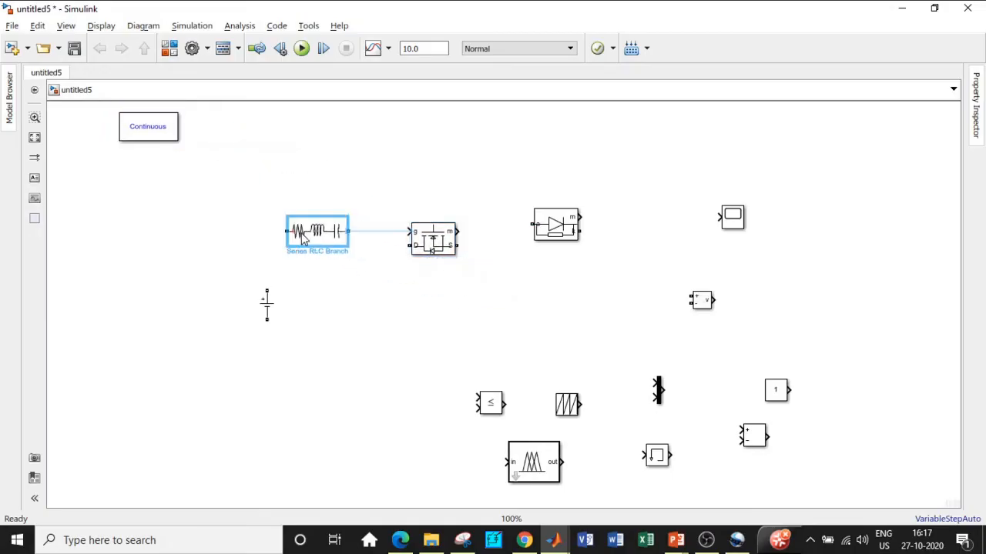
Set the Series RLC Branch to type L with an inductance of 50e-3 H and wire it to the voltage source's positive terminal
double_click(310, 232)
left_click(432, 159)
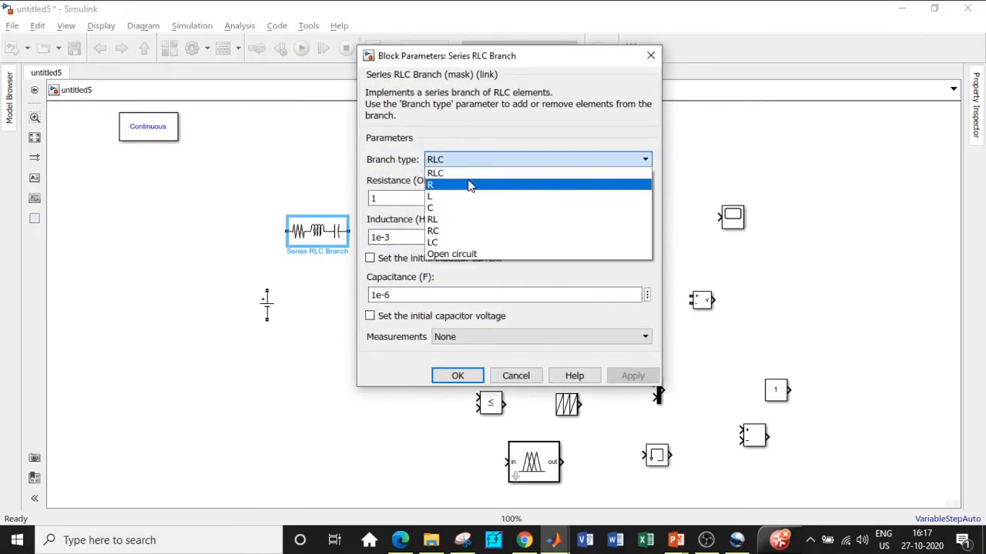
left_click(428, 197)
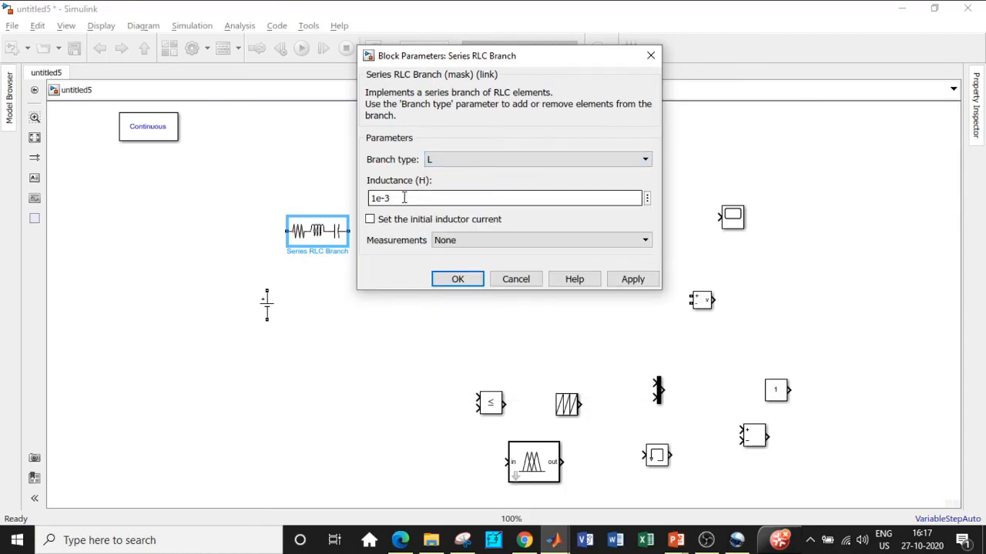
double_click(379, 200)
left_click(376, 198)
key("BackSpace")
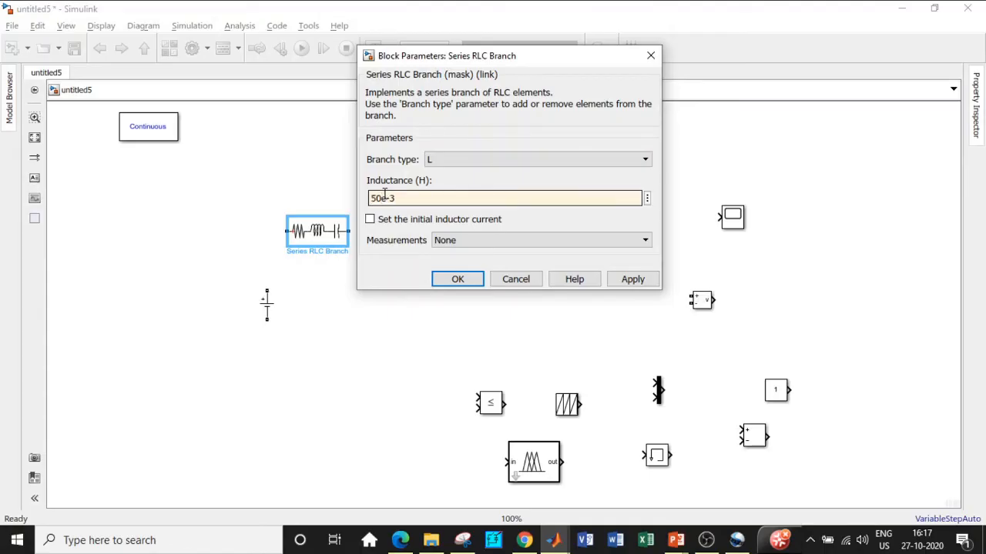
left_click(458, 280)
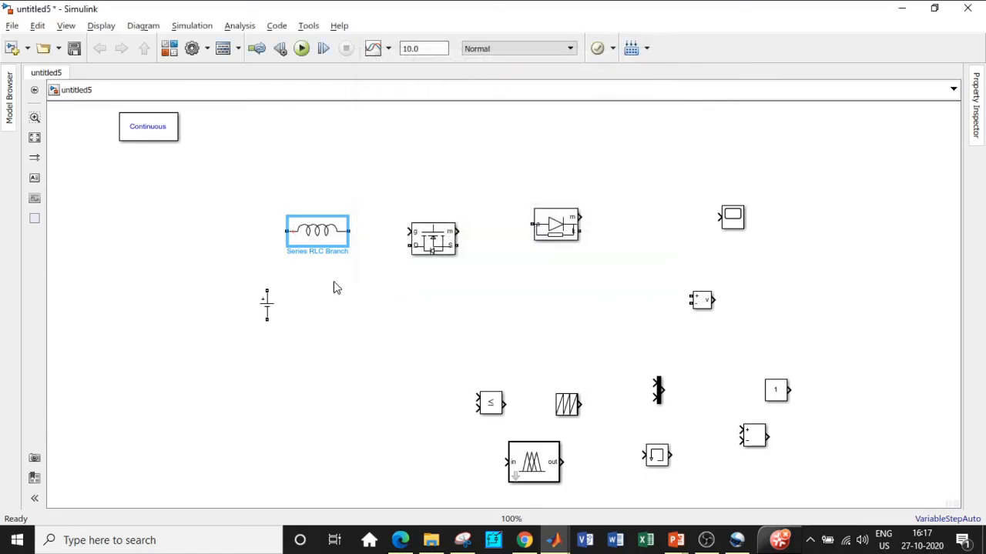
left_click_drag(267, 291, 323, 244)
Lower and rotate the Mosfet so its drain faces up, and turn off its measurement port
left_click_drag(433, 242, 429, 282)
key("ctrl+r")
double_click(432, 281)
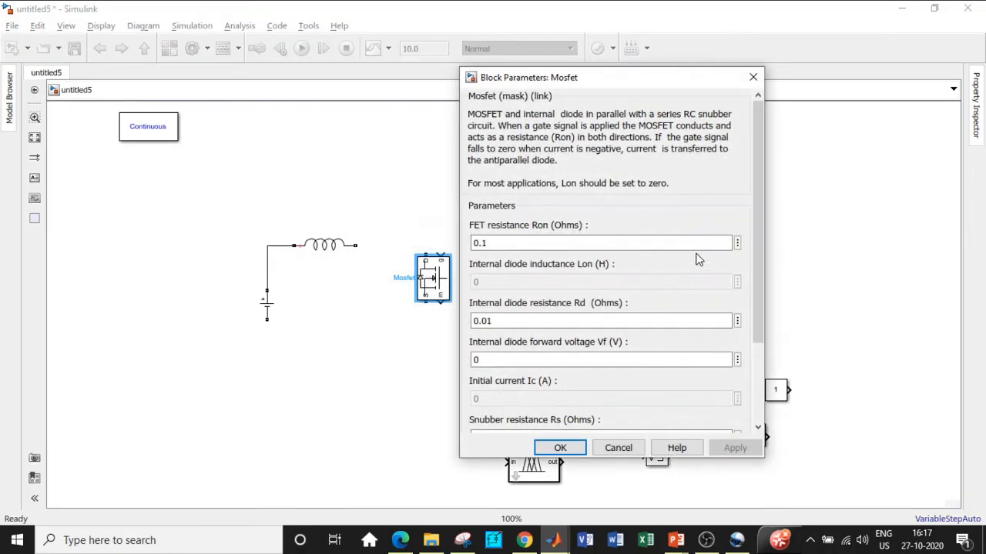
scroll(756, 210, "down", 3)
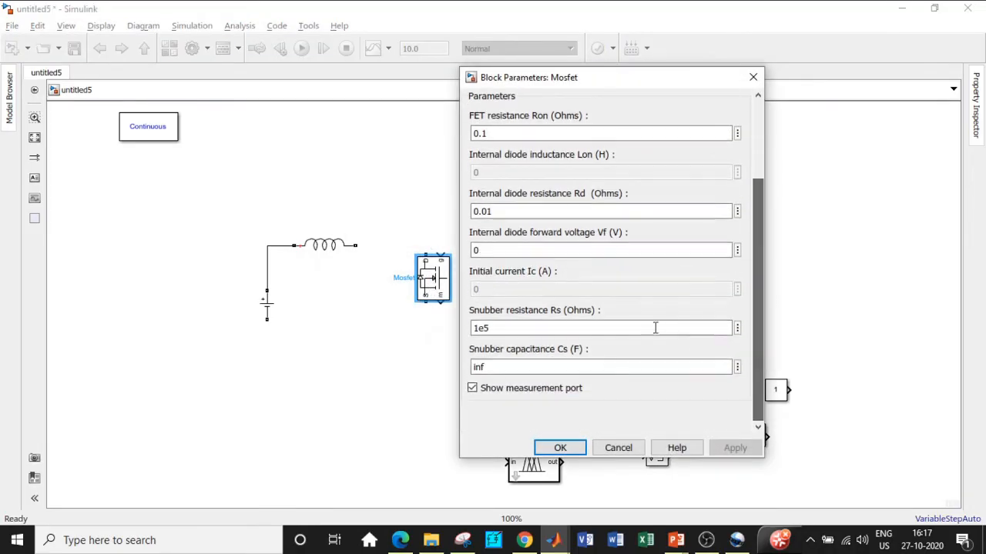
left_click(472, 388)
left_click(554, 447)
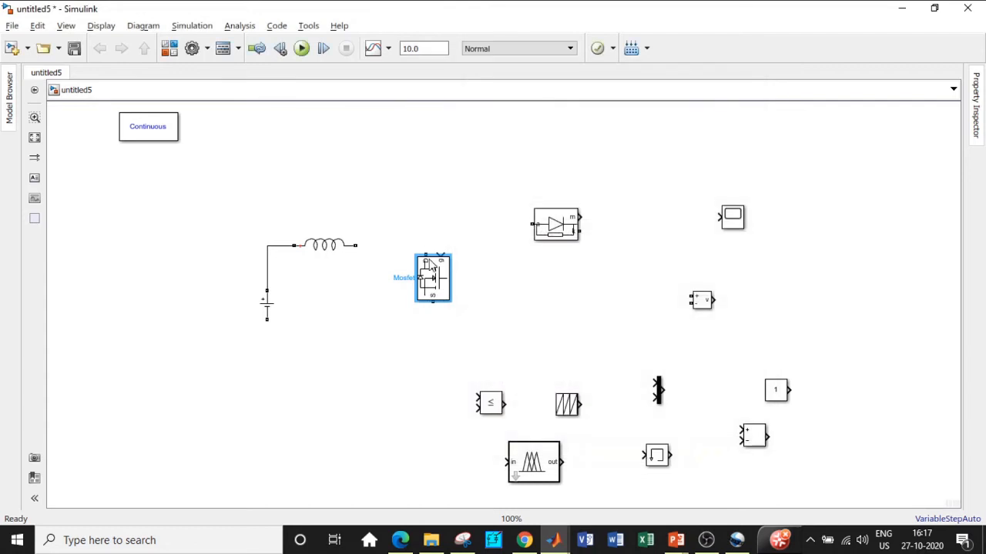
Wire the Mosfet's drain to the inductor and its source terminal to the voltage source's negative terminal
left_click_drag(426, 256, 355, 245)
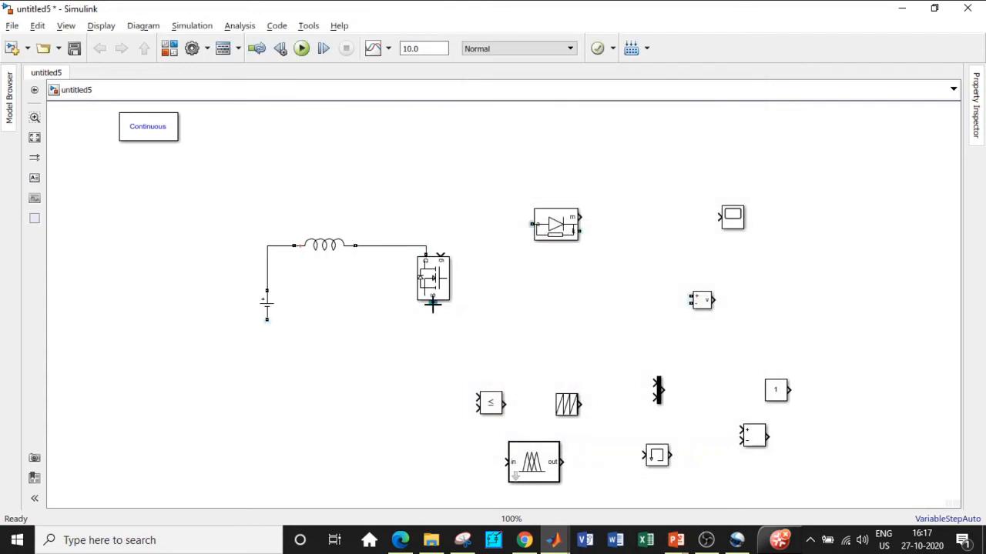
left_click_drag(433, 302, 267, 319)
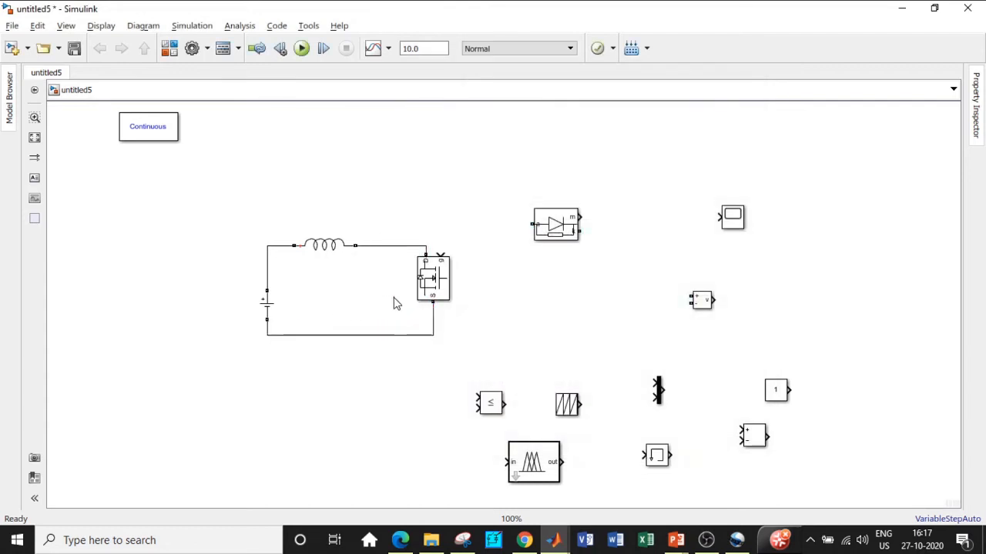
Align the diode with the inductor line, turn off its measurement port, and wire its anode to the inductor-Mosfet node
left_click_drag(540, 225, 540, 247)
double_click(567, 248)
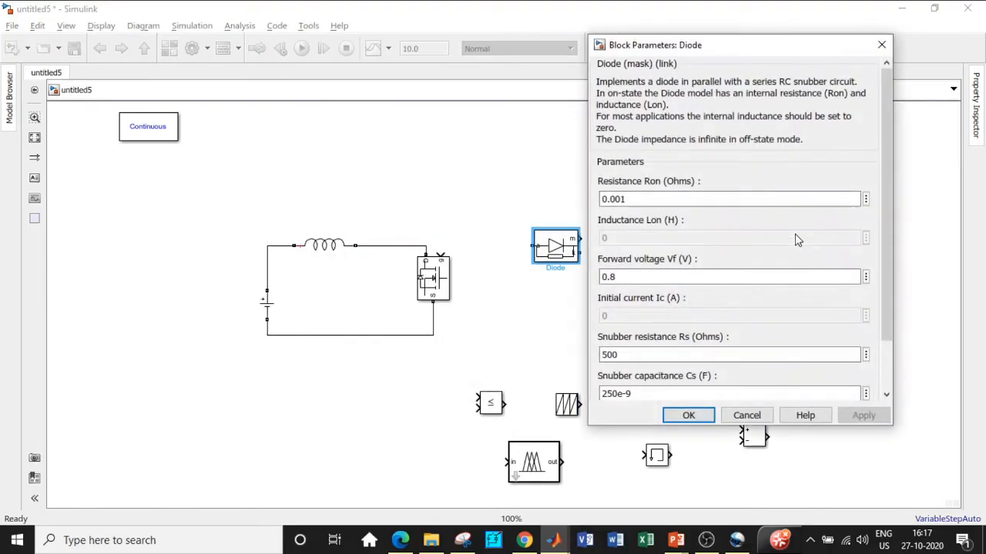
scroll(884, 199, "down", 3)
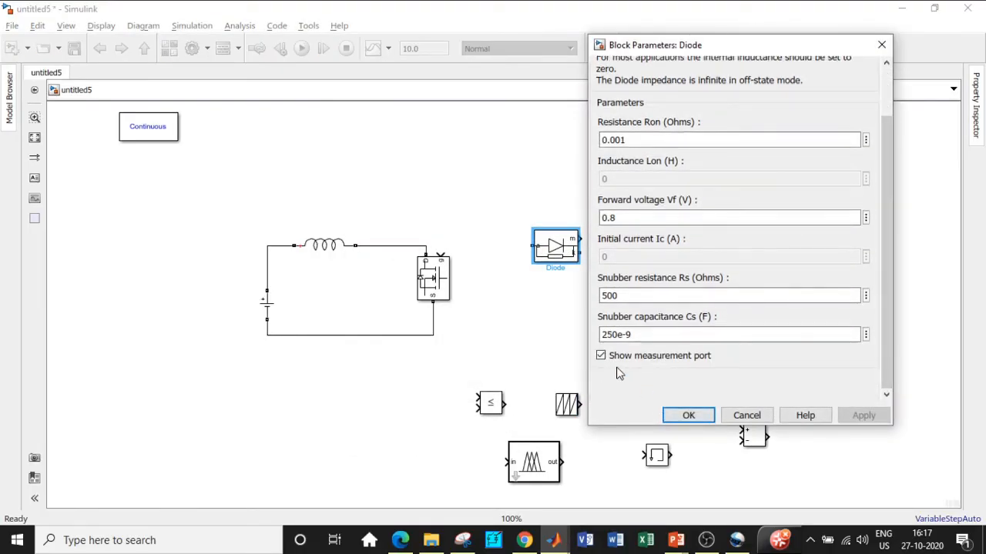
left_click(601, 356)
left_click(677, 418)
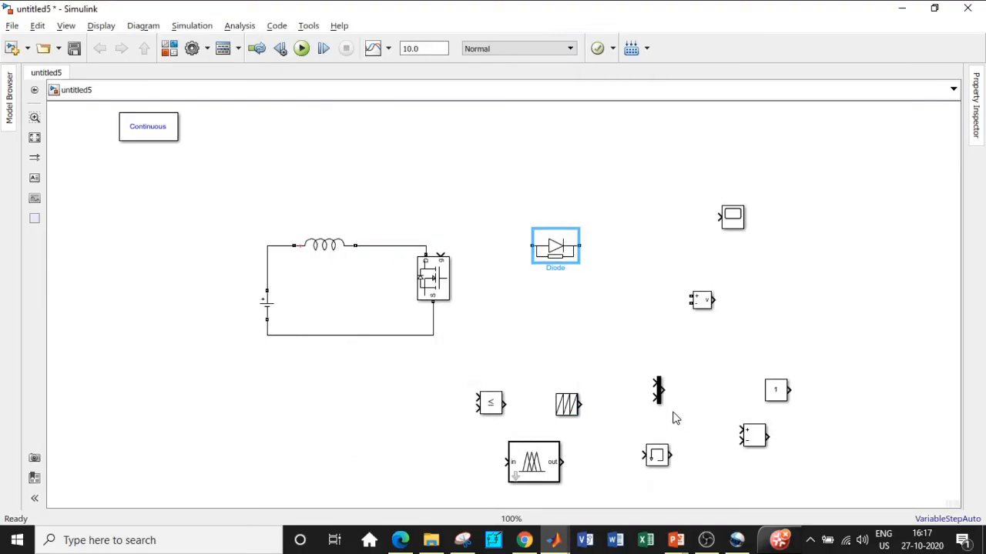
left_click_drag(531, 246, 426, 246)
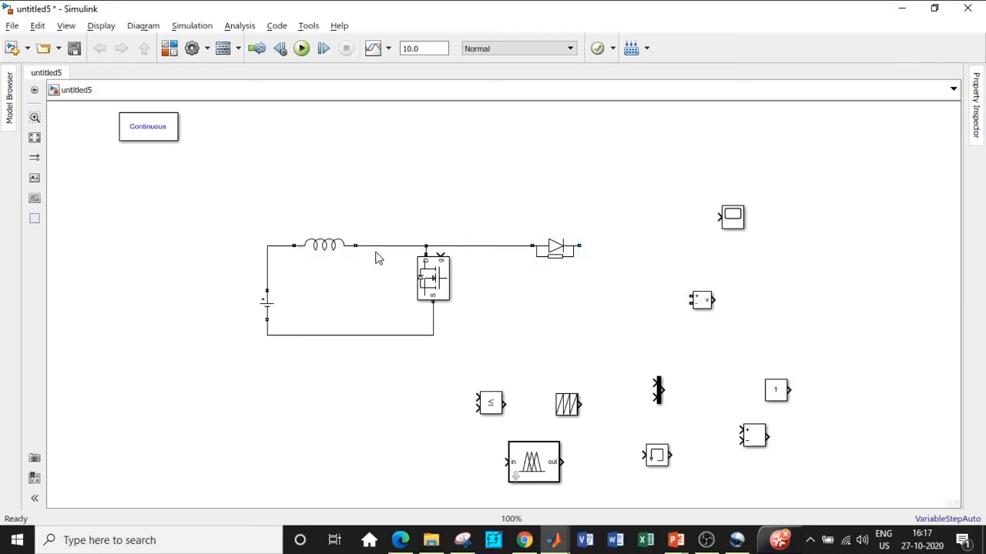
Duplicate the inductor branch beside the diode's cathode and rotate the copy to stand vertically
left_click(324, 245)
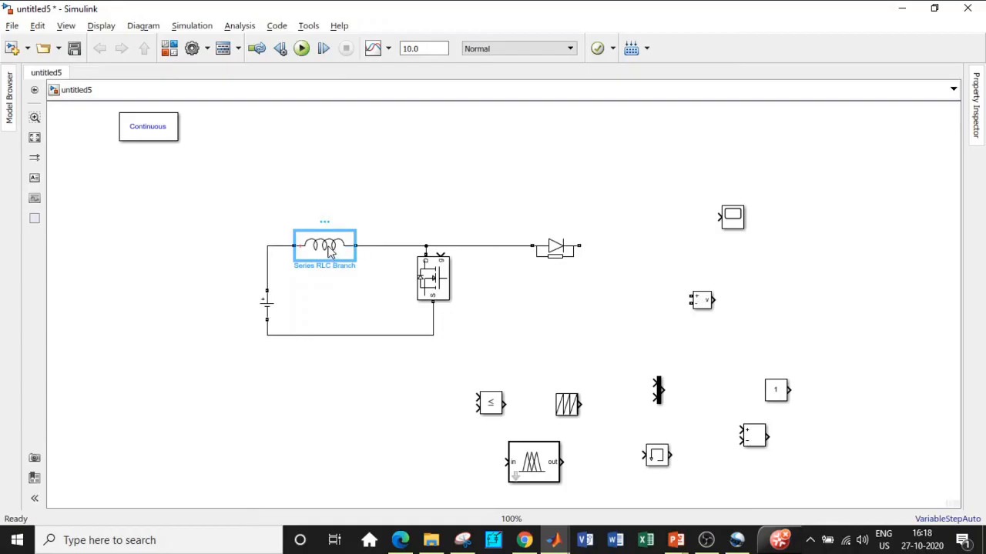
left_click_drag(328, 246, 601, 284)
key("ctrl+r")
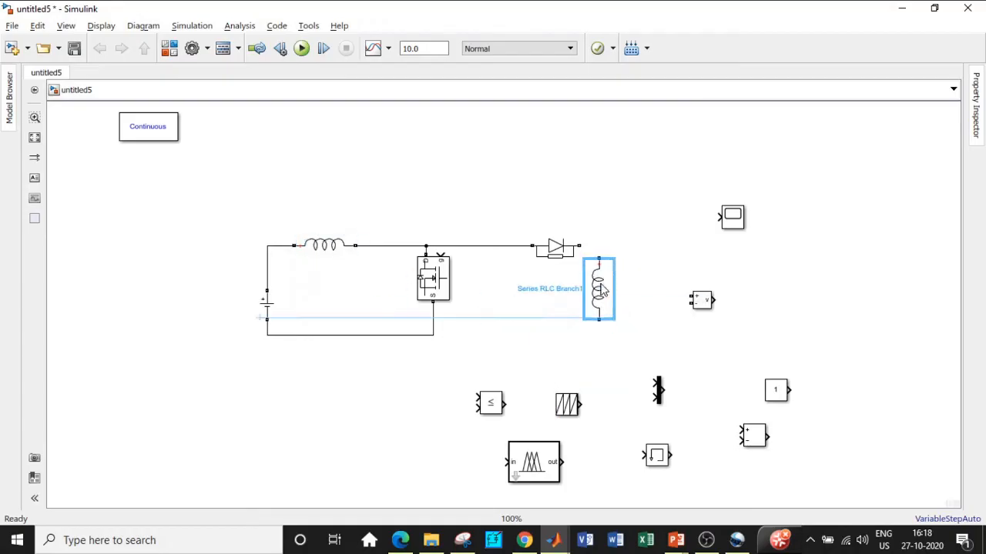
Set the copied branch to type C with capacitance 220e-6 F and wire it between the diode's cathode and the return line
double_click(600, 289)
left_click(731, 264)
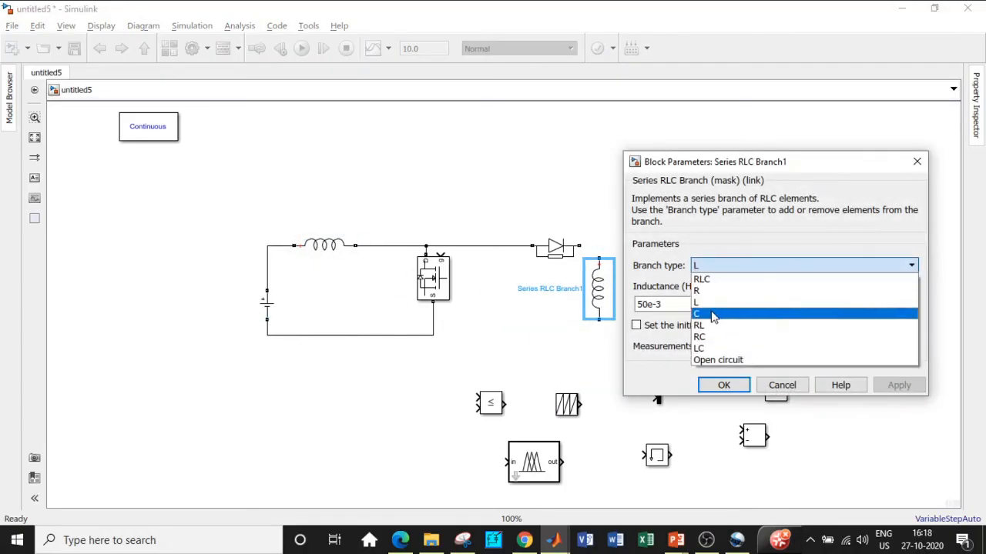
left_click(714, 315)
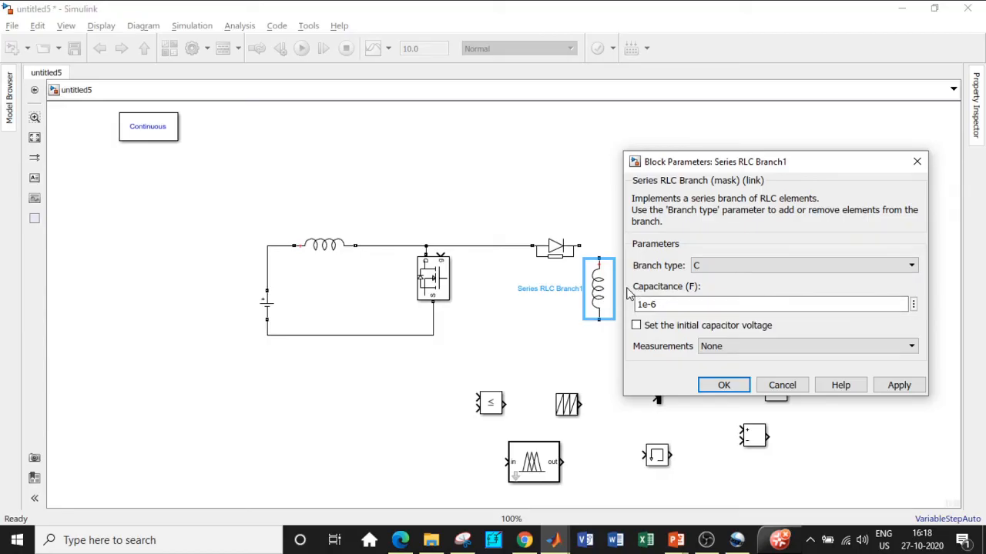
left_click(641, 301)
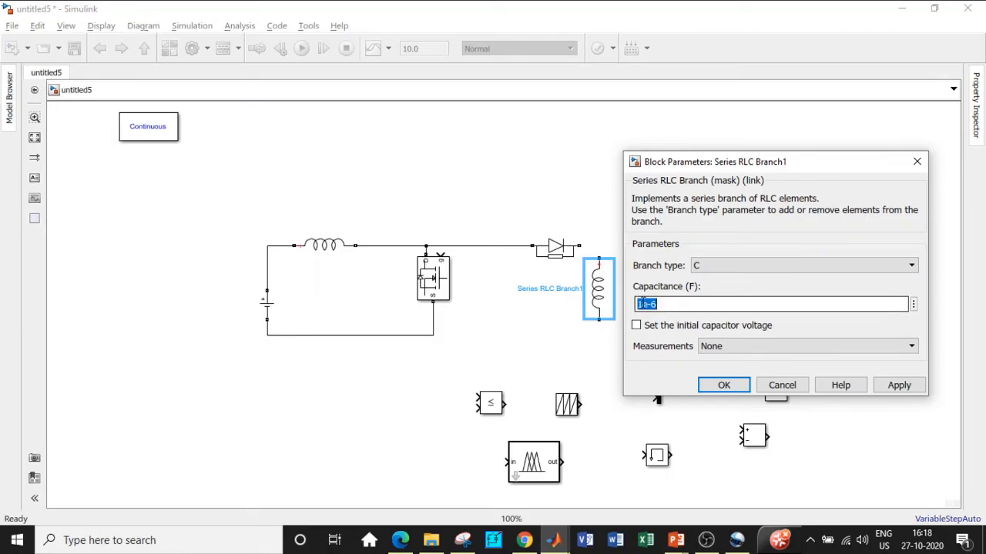
left_click(643, 301)
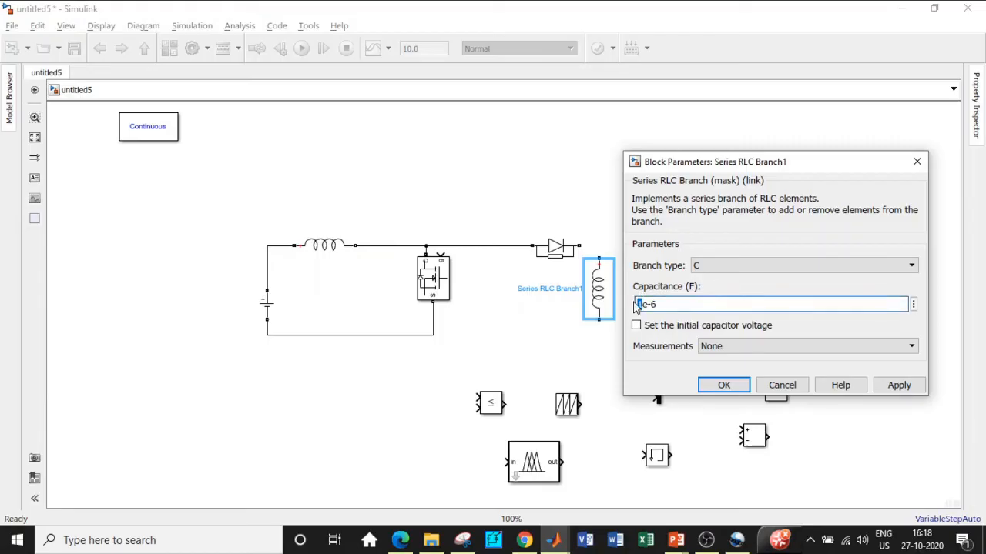
type("220")
left_click(724, 386)
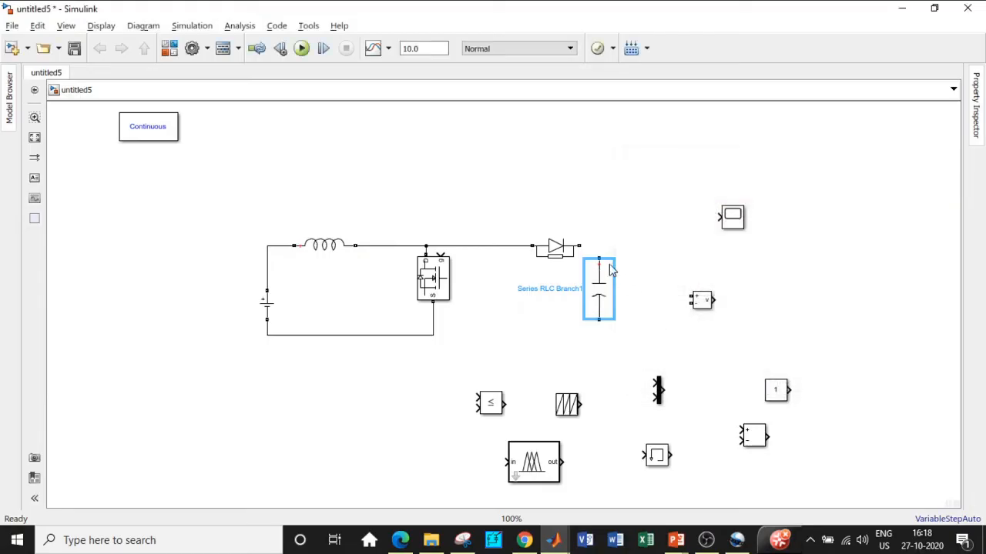
left_click(604, 332)
left_click_drag(599, 320, 434, 336)
Duplicate the capacitor beside the original and set the copy to branch type R with a resistance of 20 ohms
left_click(598, 299)
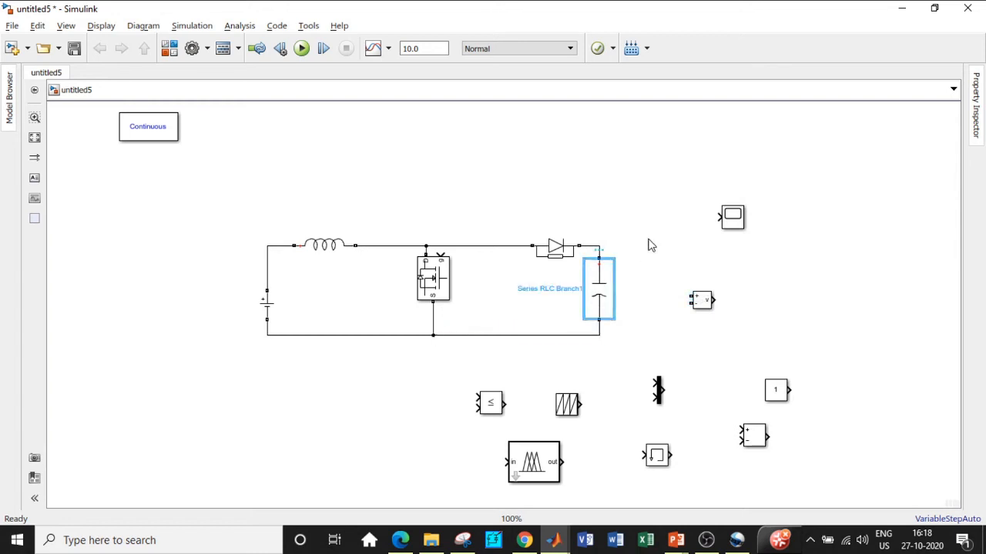
key("ctrl+v")
left_click_drag(618, 289, 647, 279)
double_click(647, 278)
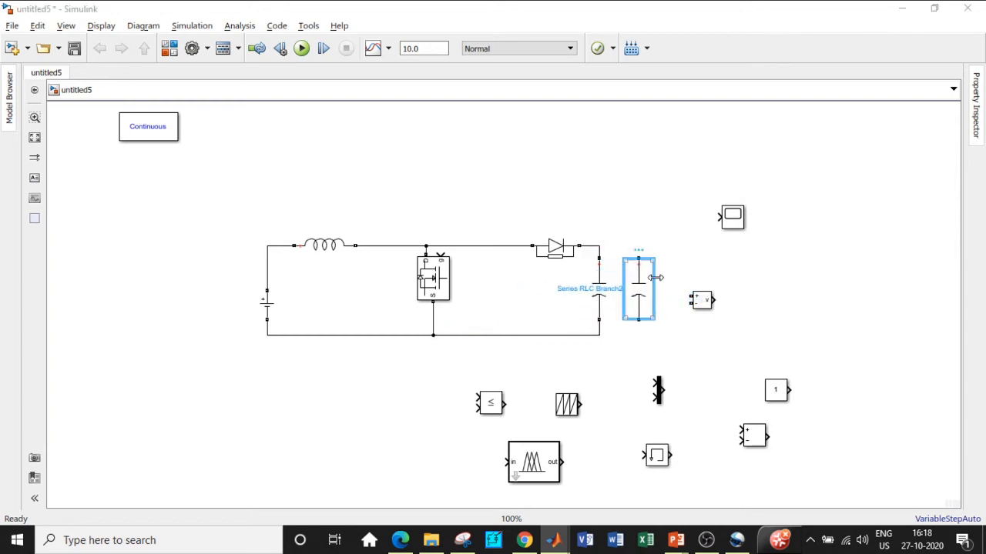
left_click(743, 268)
left_click(716, 287)
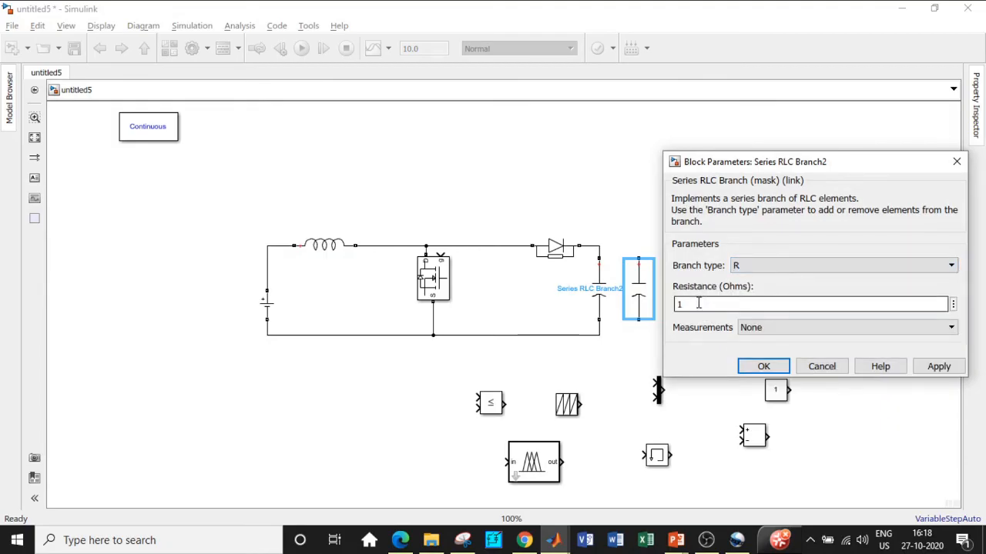
double_click(699, 303)
type("20")
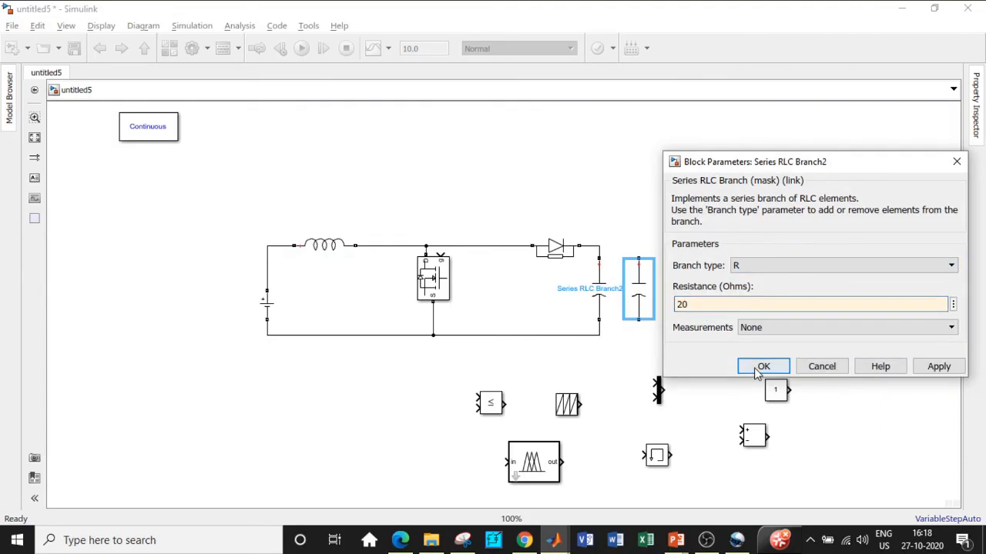
left_click(761, 367)
Wire the resistor in parallel with the capacitor and connect the Voltage Measurement block's positive terminal to the resistor's upper end
left_click_drag(636, 257, 599, 247)
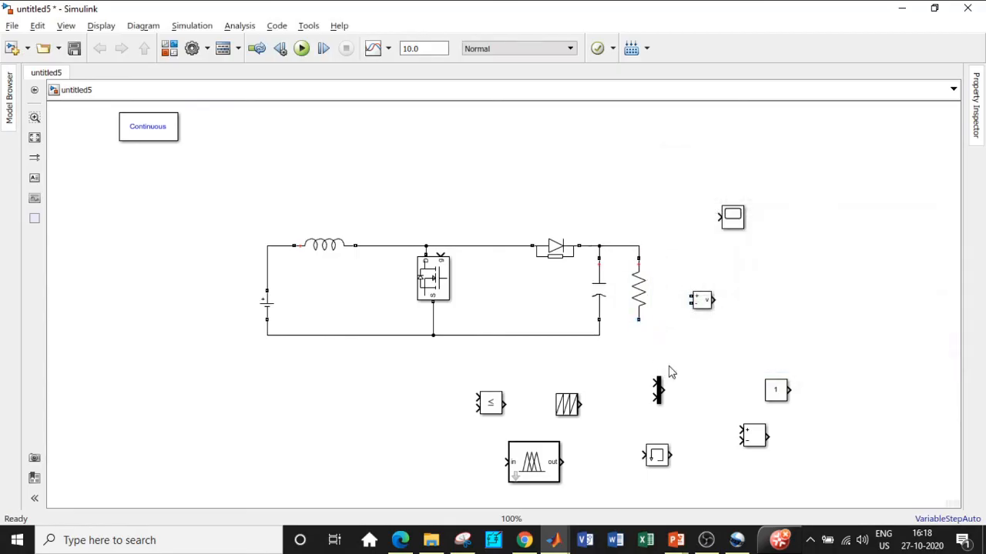
left_click_drag(637, 322, 599, 335)
left_click_drag(691, 296, 638, 256)
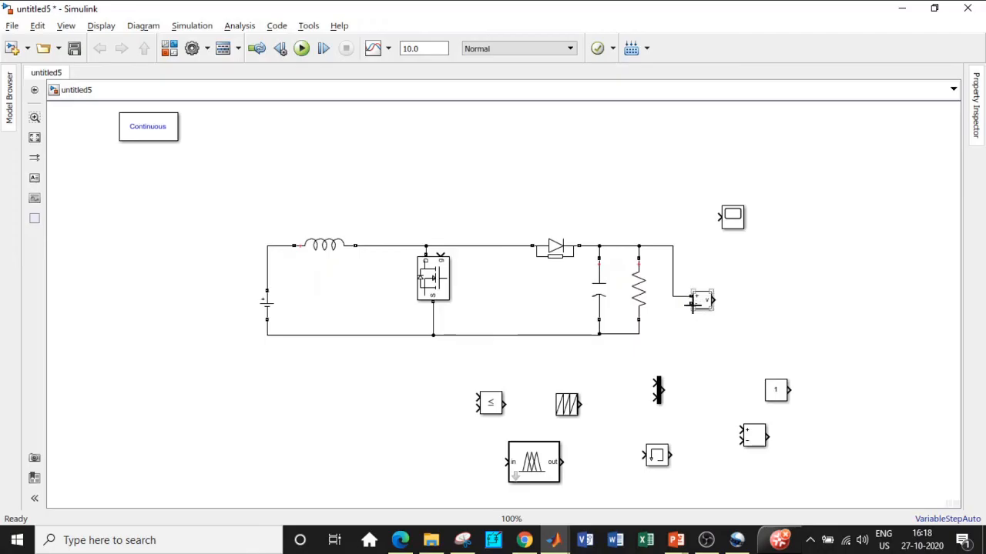
Wire the Voltage Measurement block's negative terminal to the return line and its output to the Scope, moved beside it
left_click_drag(691, 304, 640, 333)
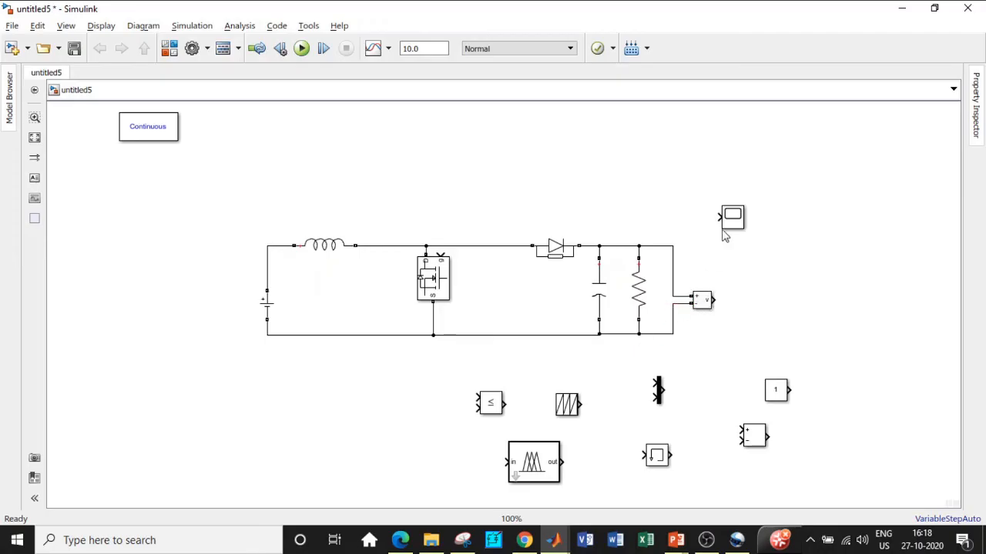
left_click_drag(724, 235, 774, 290)
left_click_drag(712, 299, 769, 271)
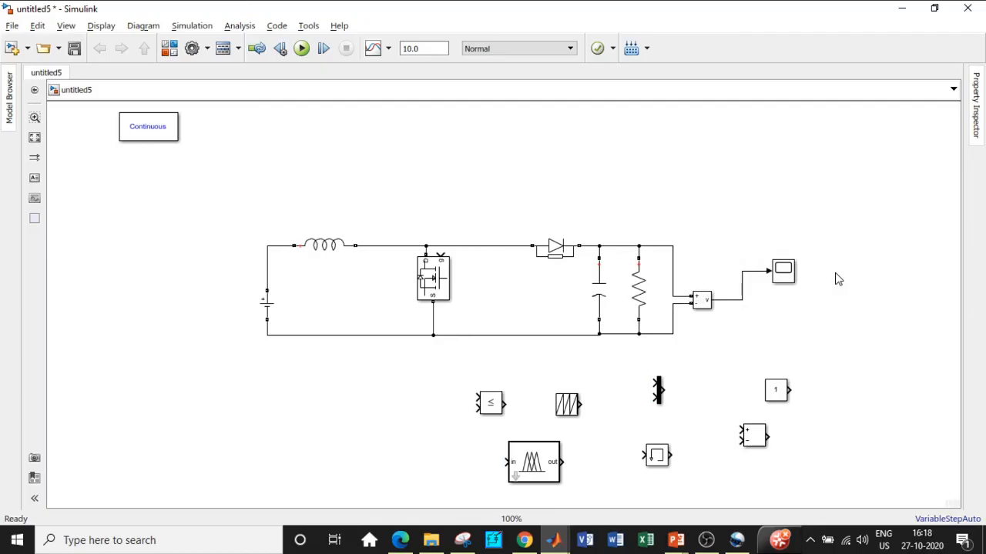
Set the DC Voltage Source amplitude to 24 V
double_click(267, 302)
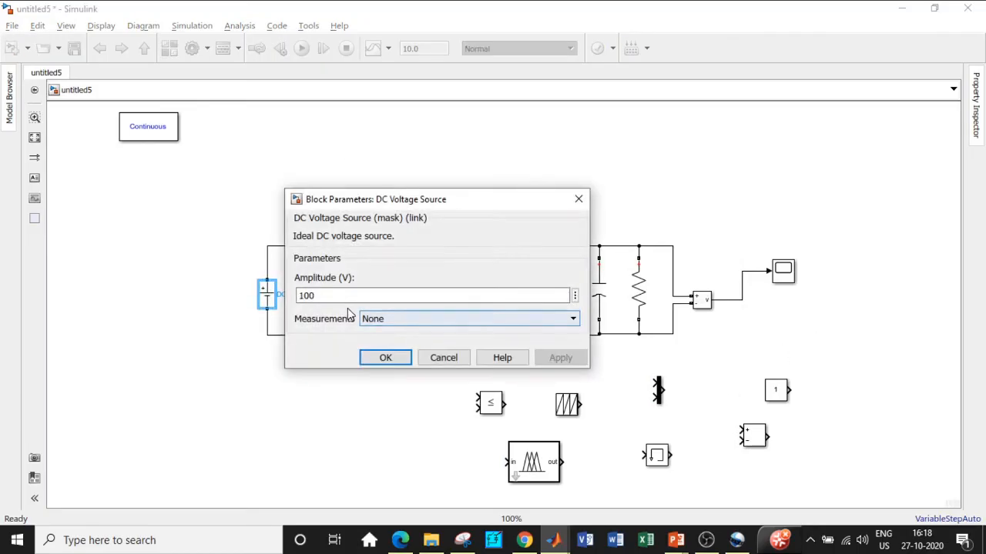
double_click(331, 300)
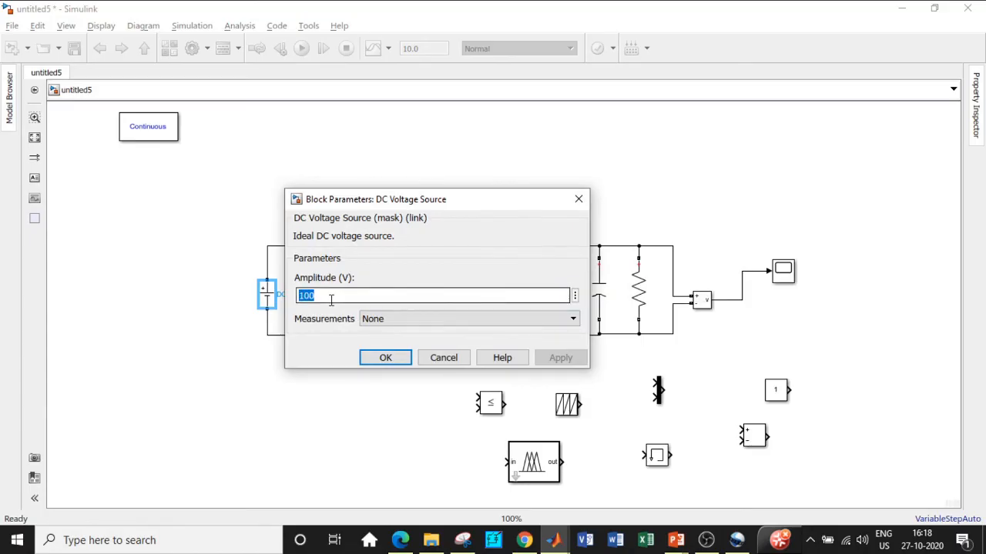
type("24")
left_click(385, 360)
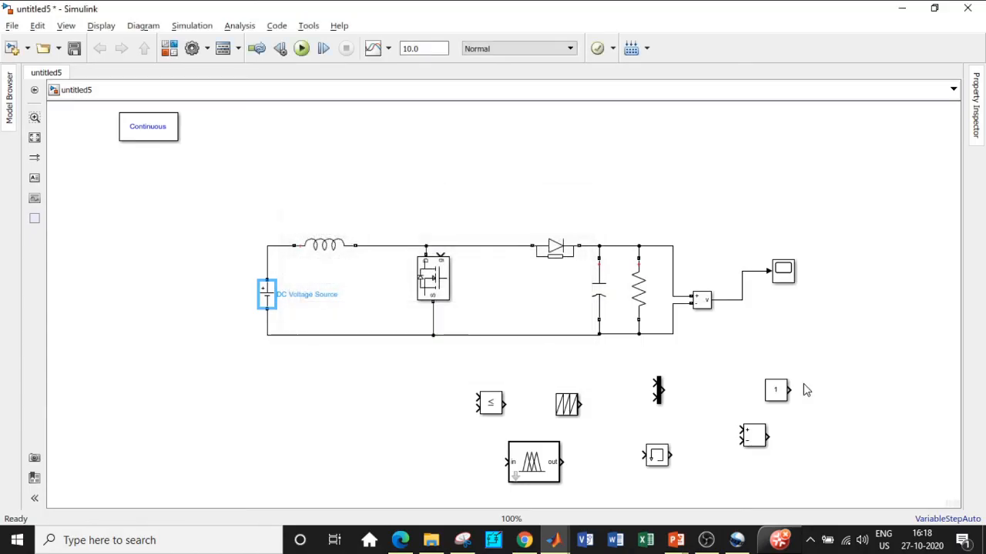
Flip the Constant and Subtract blocks below the Scope, wiring the Constant to the plus input and the measured voltage to the minus input
left_click_drag(784, 387, 805, 387)
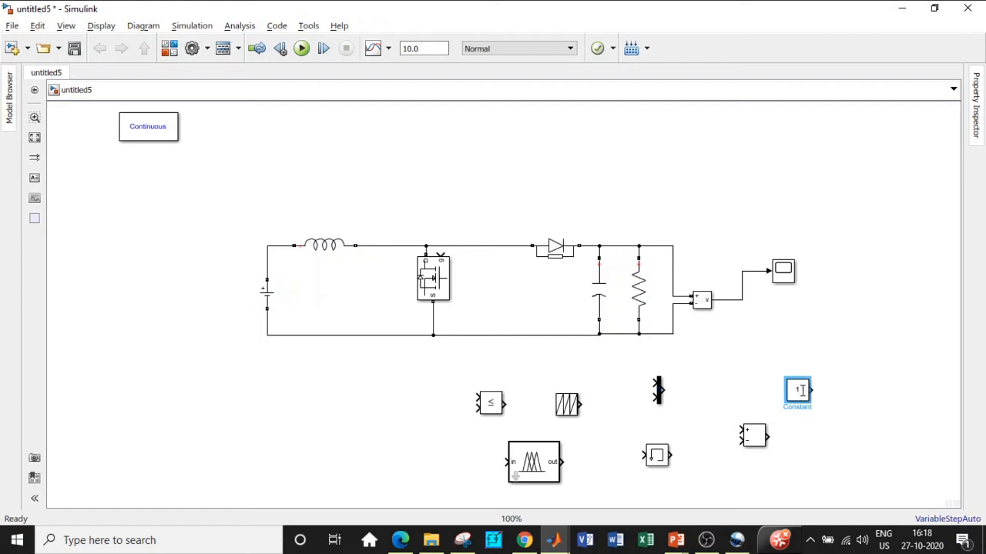
left_click_drag(755, 437, 401, 397)
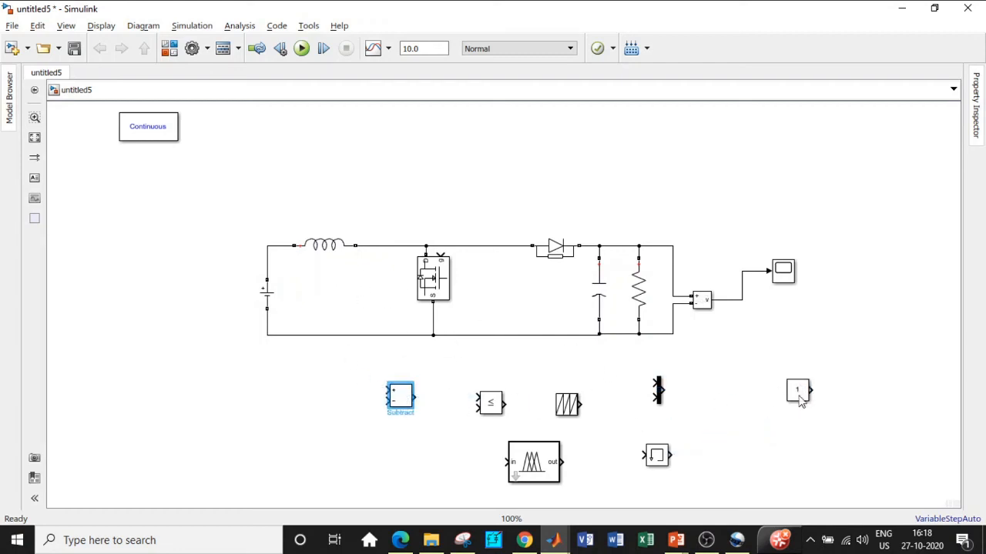
left_click_drag(801, 396, 803, 439)
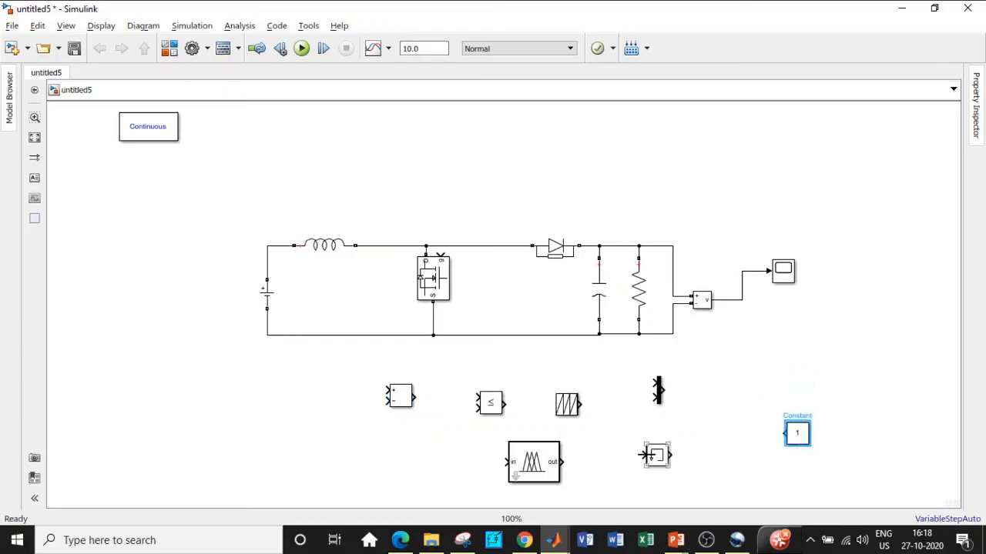
left_click_drag(655, 458, 608, 458)
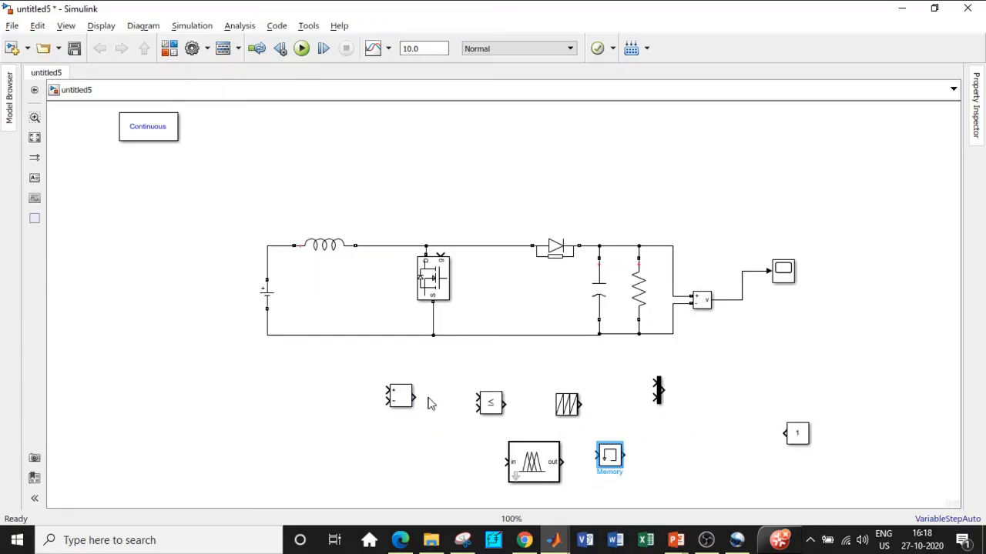
mouse_move(409, 404)
left_mouse_down()
mouse_move(616, 406)
mouse_move(708, 429)
mouse_move(710, 447)
mouse_move(739, 302)
left_mouse_up()
left_click(773, 439)
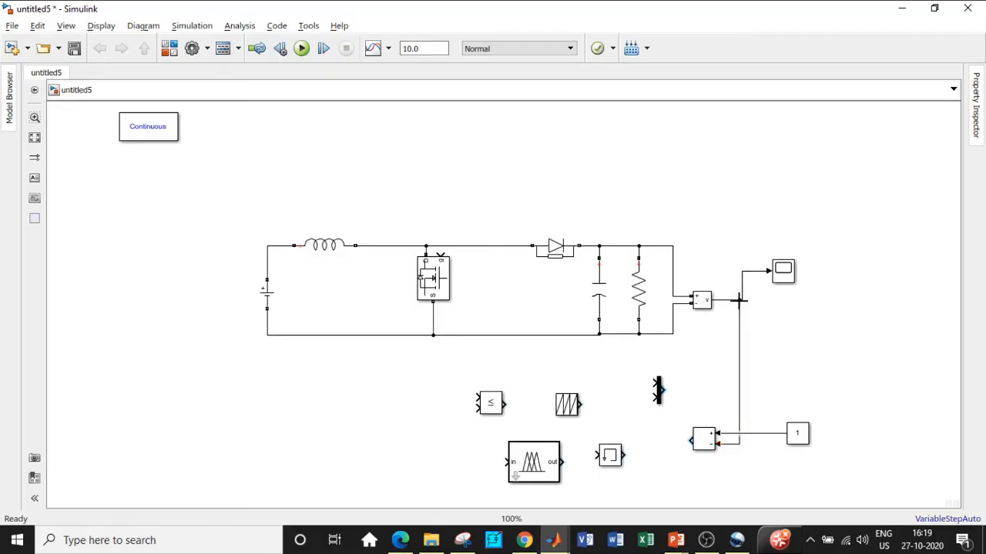
Duplicate the Subtract block beside the original, place the flipped Memory block below and between them, and shift the other control blocks aside
left_click_drag(660, 389, 628, 384)
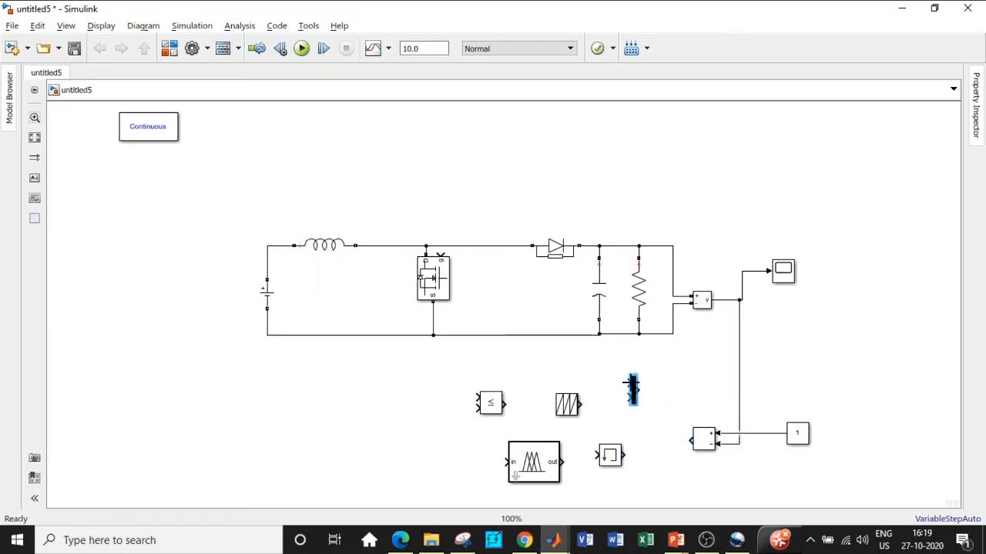
left_click(701, 447)
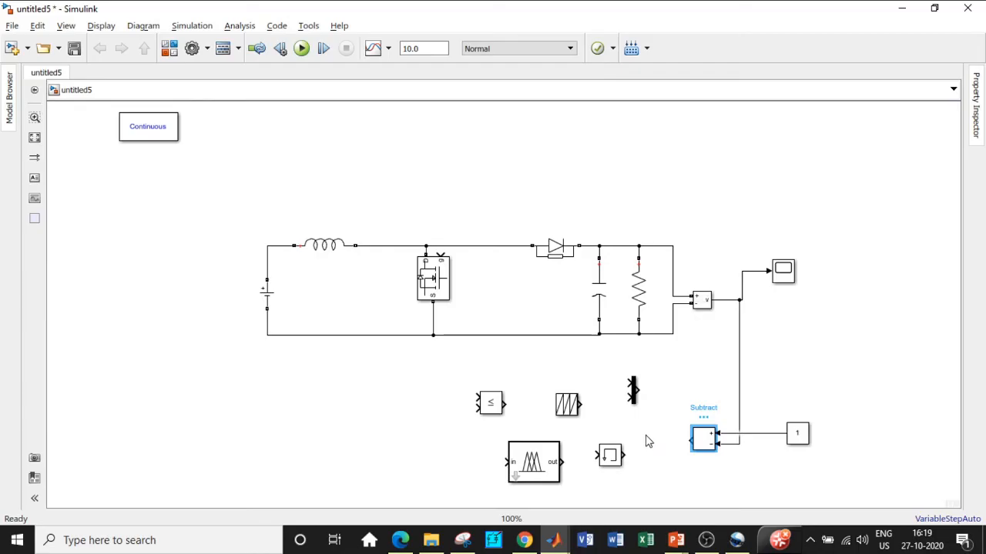
left_click_drag(705, 440, 392, 430)
left_click_drag(514, 470, 423, 470)
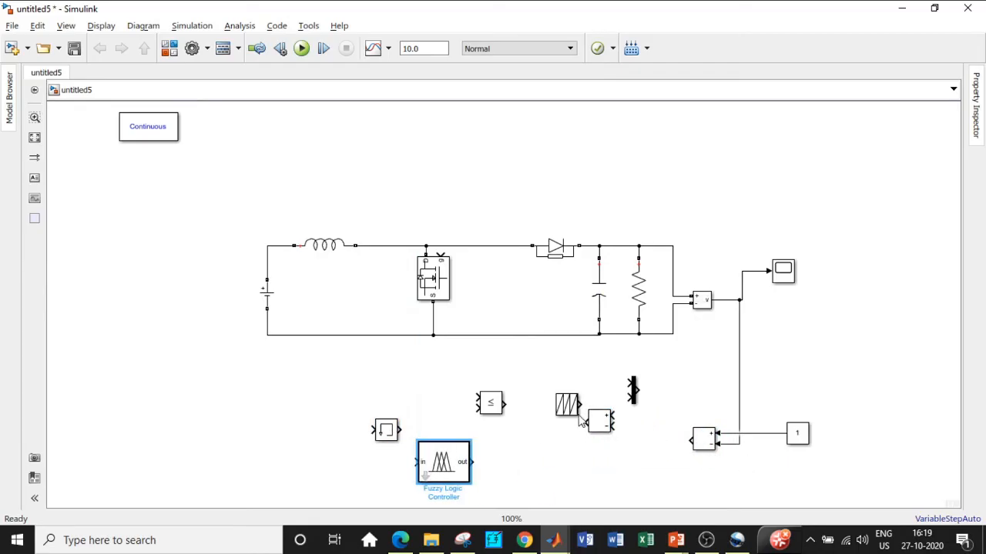
left_click_drag(566, 404, 534, 404)
left_click_drag(397, 439, 655, 482)
left_click_drag(598, 424, 578, 439)
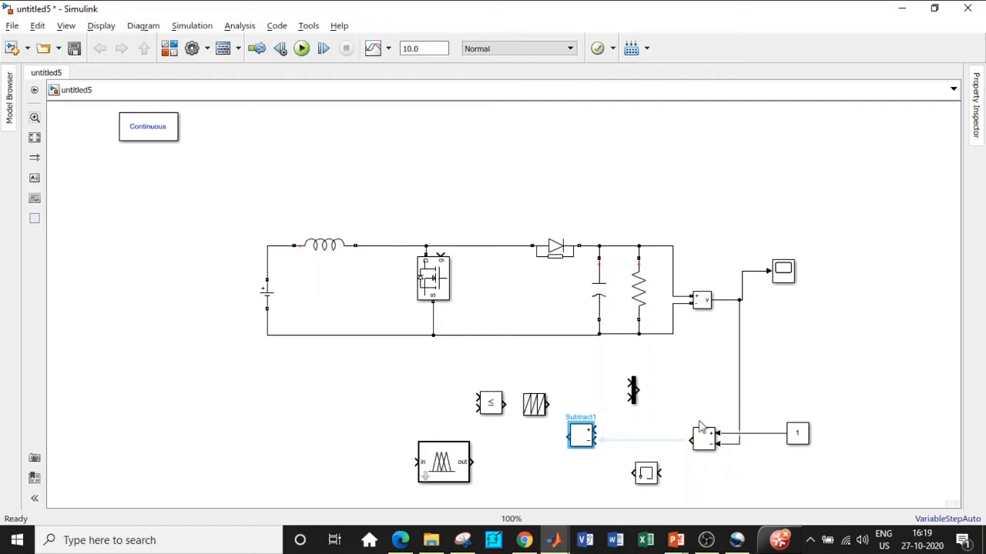
Wire the first Subtract output directly to the second Subtract's plus input and through the Memory block to its minus input
left_click(687, 419)
left_click_drag(583, 435, 583, 446)
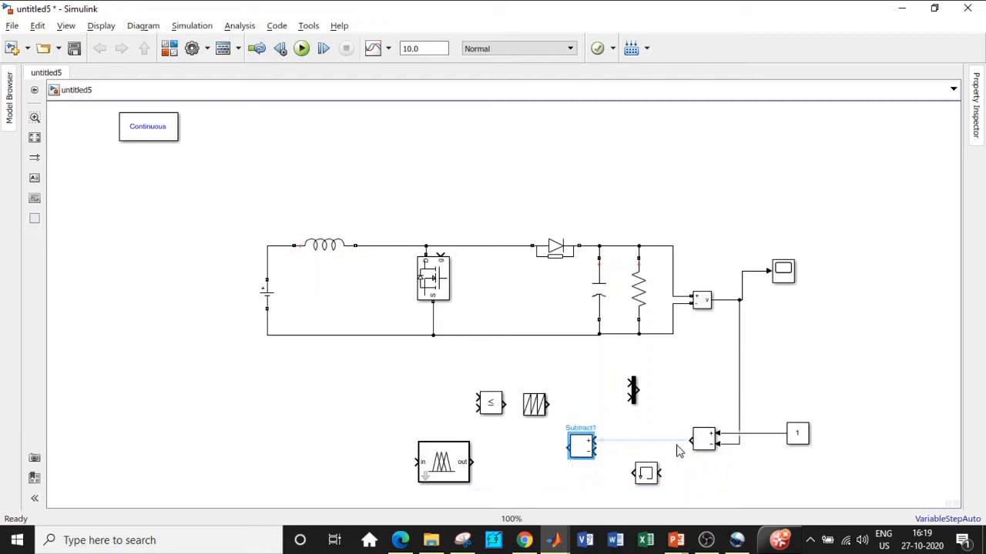
left_click_drag(678, 450, 595, 452)
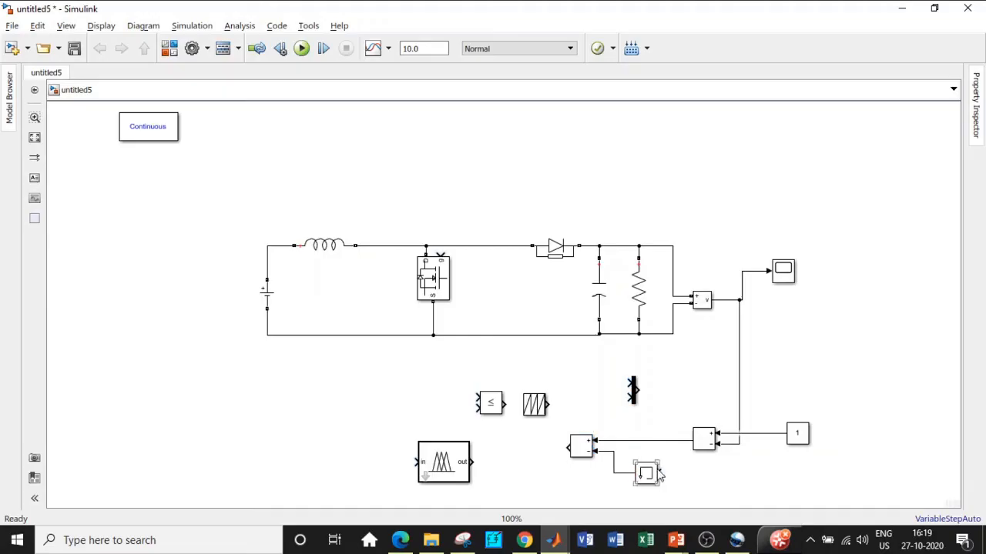
left_click_drag(662, 473, 668, 441)
left_click_drag(669, 440, 669, 440)
left_click(639, 475)
Place the Mux between the Fuzzy Logic Controller and the second Subtract block, rotated 180 degrees so its inputs face the Subtract
left_click_drag(637, 391, 526, 456)
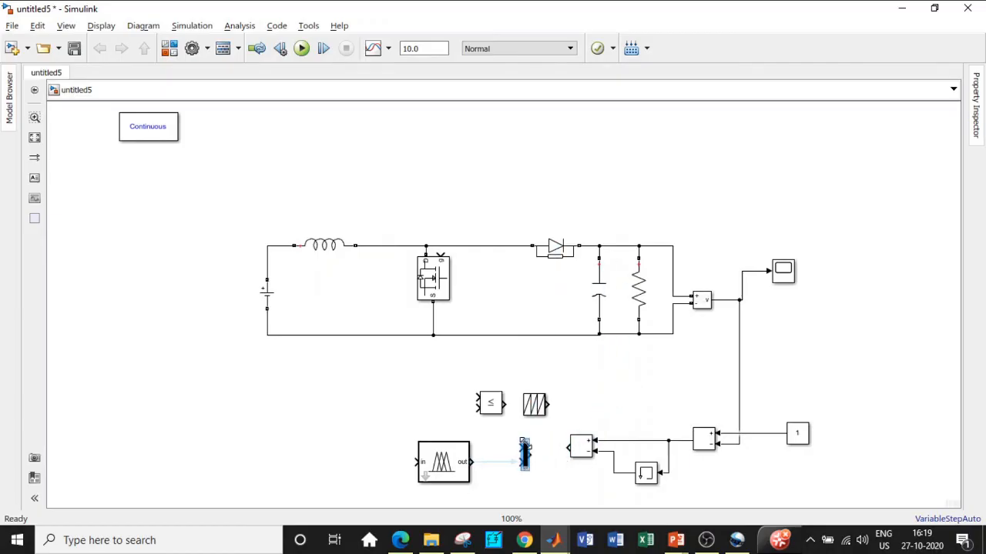
key("ctrl+r")
key("ctrl+r")
left_click_drag(526, 457, 523, 442)
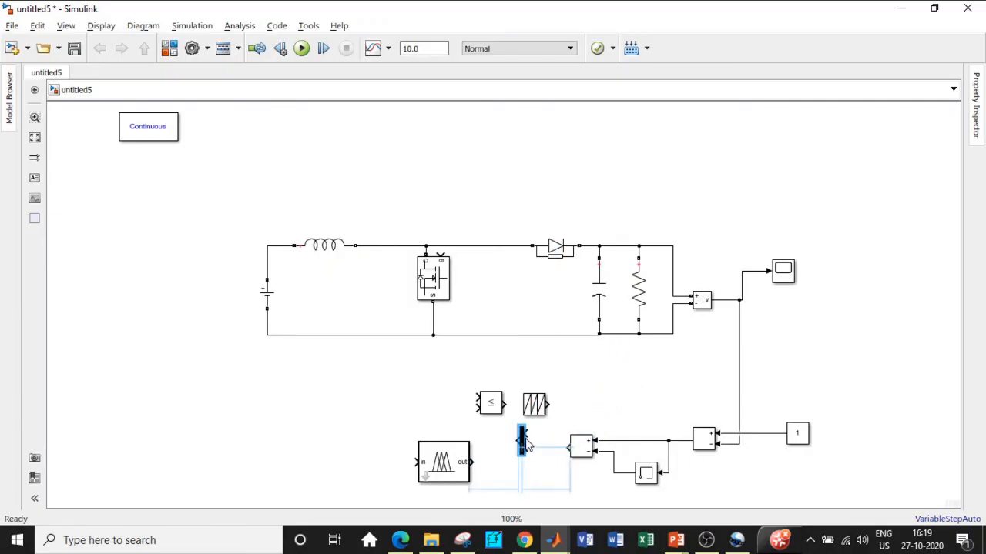
Rotate the Fuzzy Logic Controller 180 degrees and wire both Subtract outputs through the Mux into its input
left_click_drag(451, 465, 445, 451)
key("ctrl+r")
key("ctrl+r")
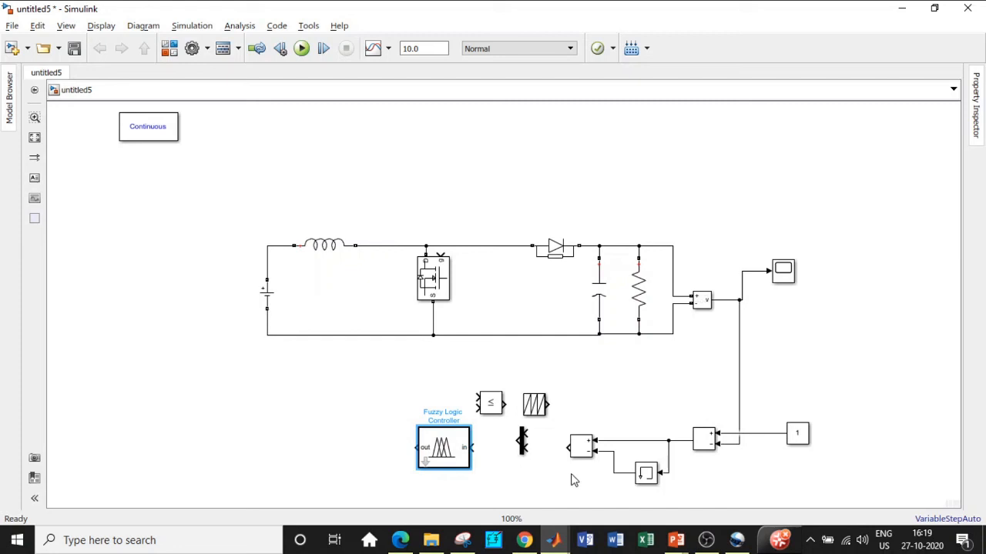
left_click(660, 440)
left_click_drag(653, 441, 435, 430)
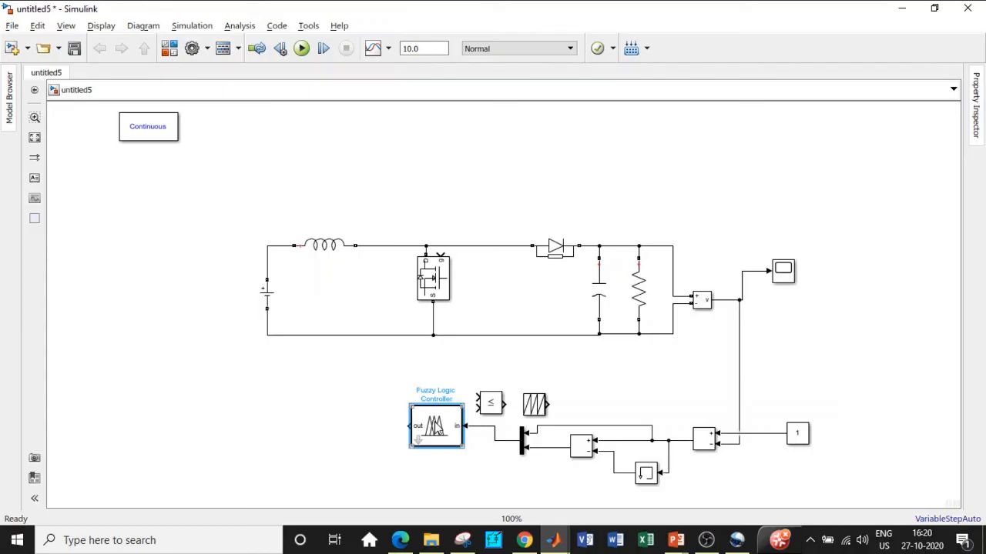
Move the Relational Operator and Repeating Sequence blocks beyond the controller's output side and rotate both 180 degrees
left_click_drag(497, 404, 277, 410)
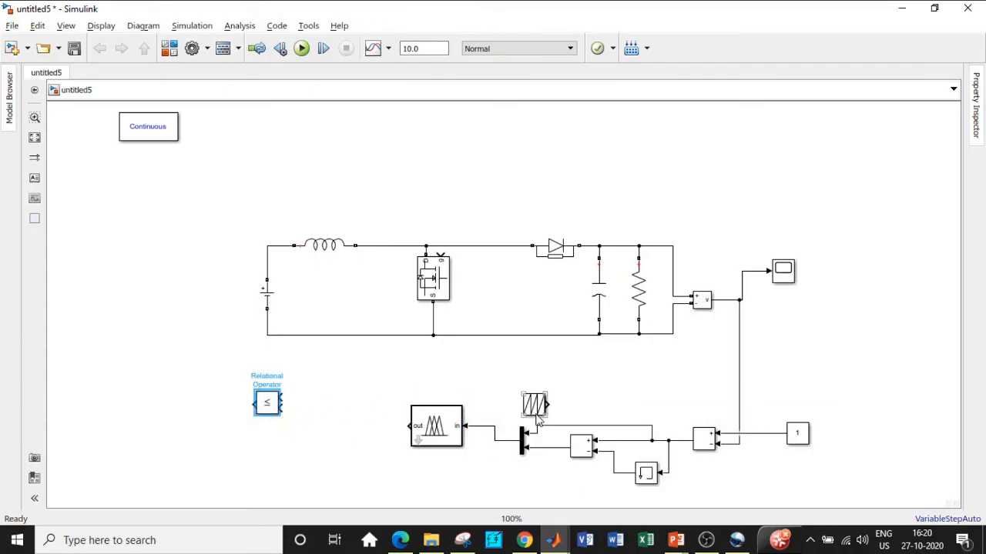
left_click_drag(537, 414, 310, 476)
key("ctrl+r")
key("ctrl+r")
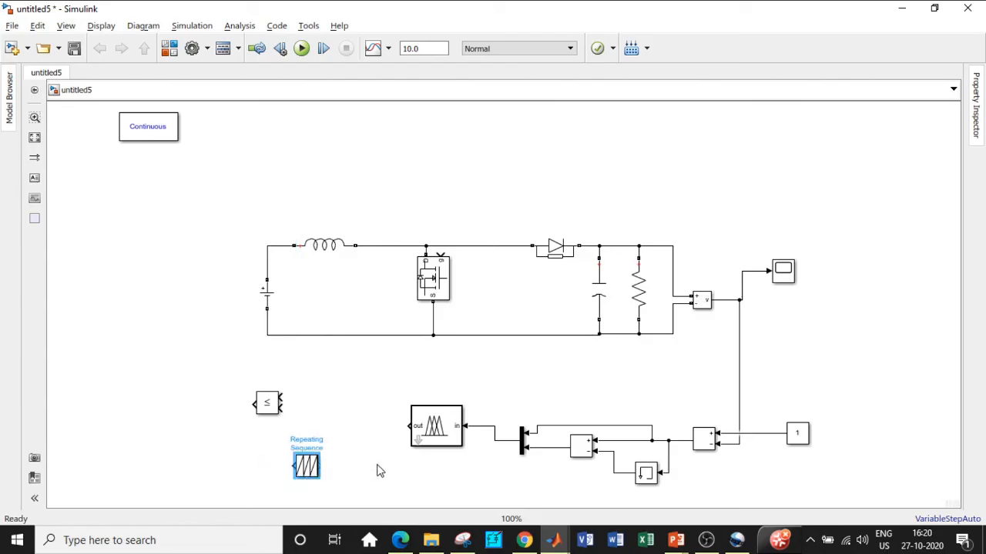
Set the Fuzzy Logic Controller's FIS name to 'mppt.fis'
left_click(435, 431)
double_click(435, 431)
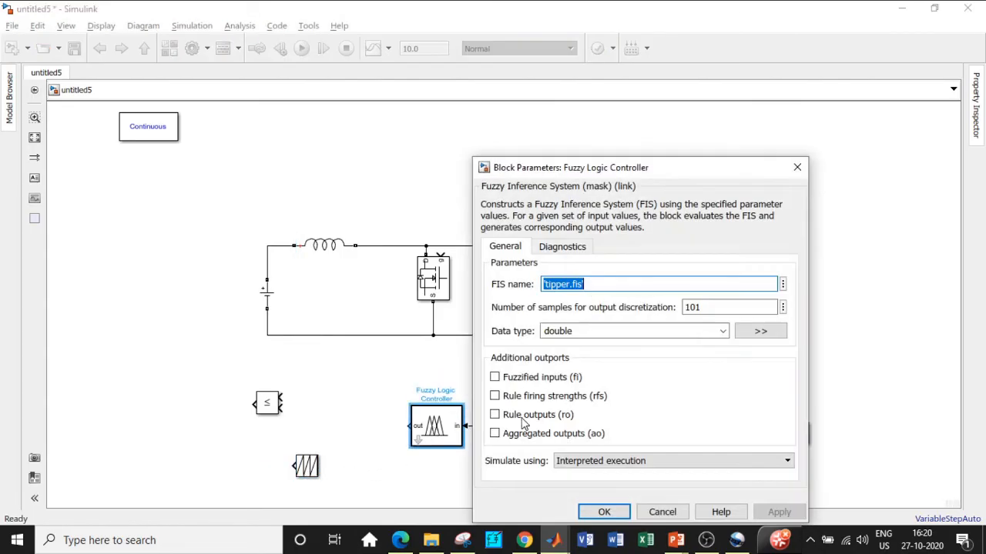
left_click(571, 284)
left_click_drag(570, 284, 556, 284)
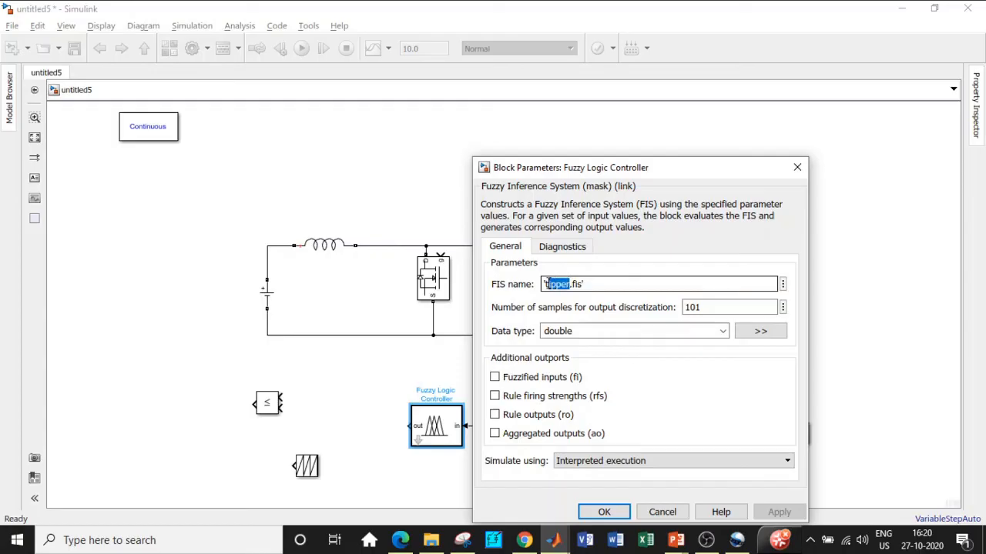
type("mppt")
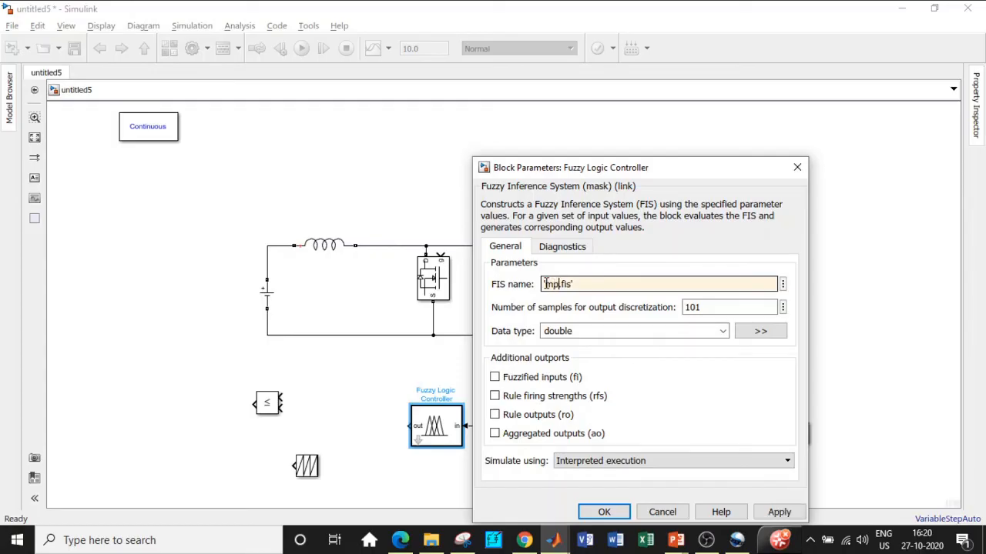
left_click(621, 513)
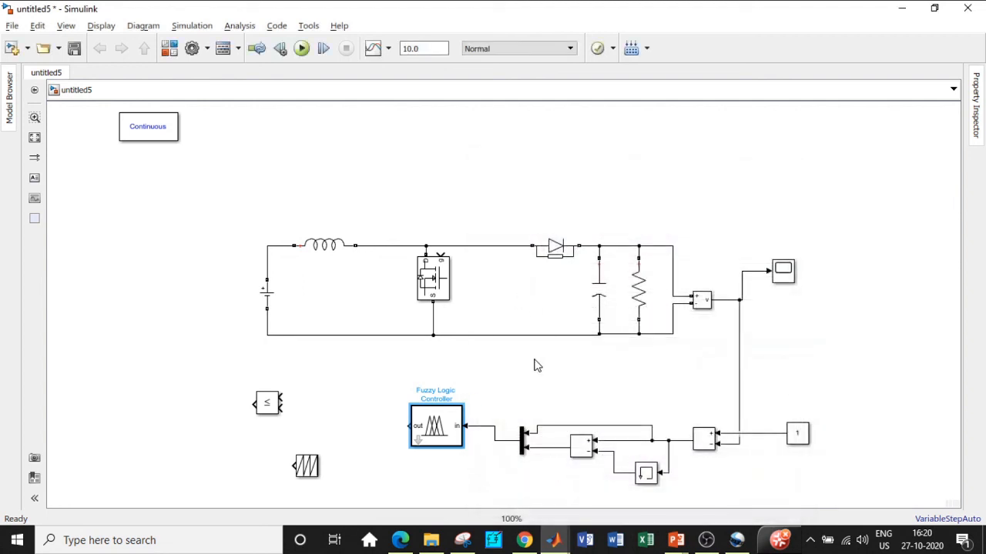
Wire the controller output to the Relational Operator's upper input and the Repeating Sequence to its lower input
left_click_drag(280, 401, 409, 426)
left_click_drag(312, 467, 283, 411)
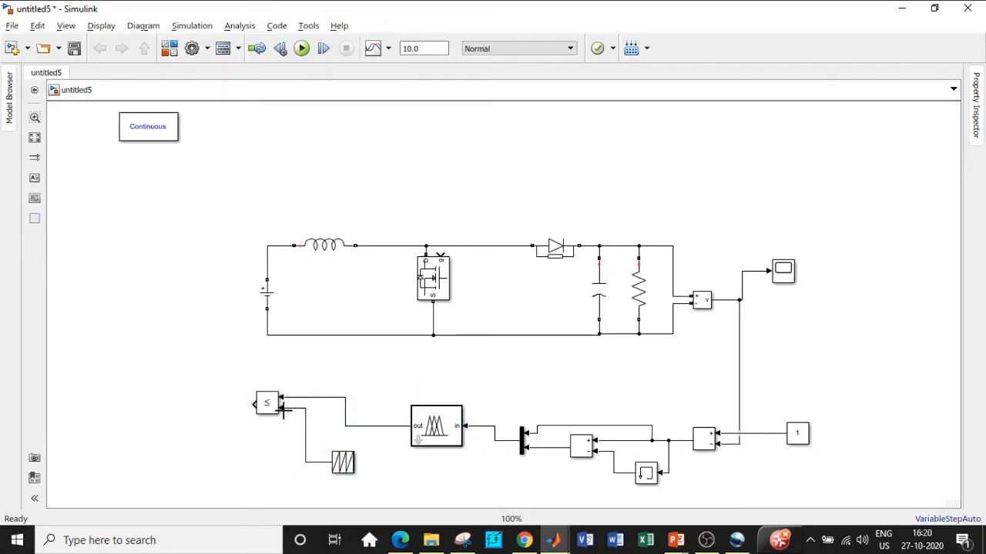
Set the Repeating Sequence block's time values to [0 0.5 1]/1000 and its output values to [0 1 0]
double_click(343, 462)
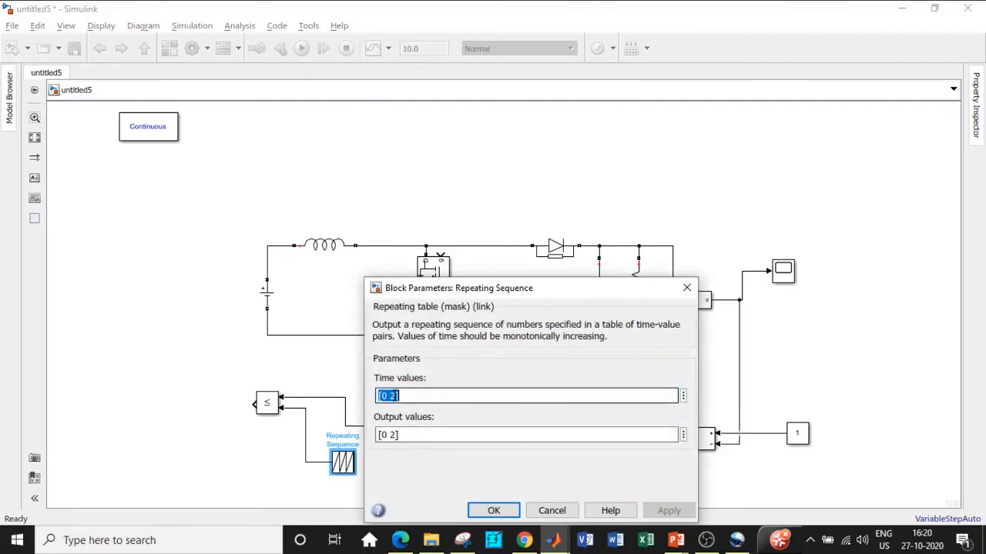
left_click(395, 395)
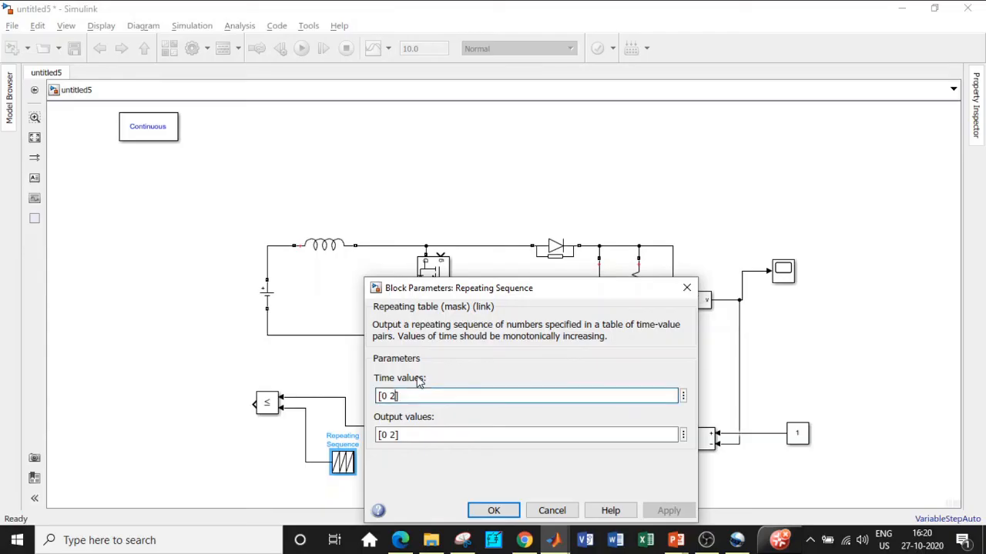
key("BackSpace")
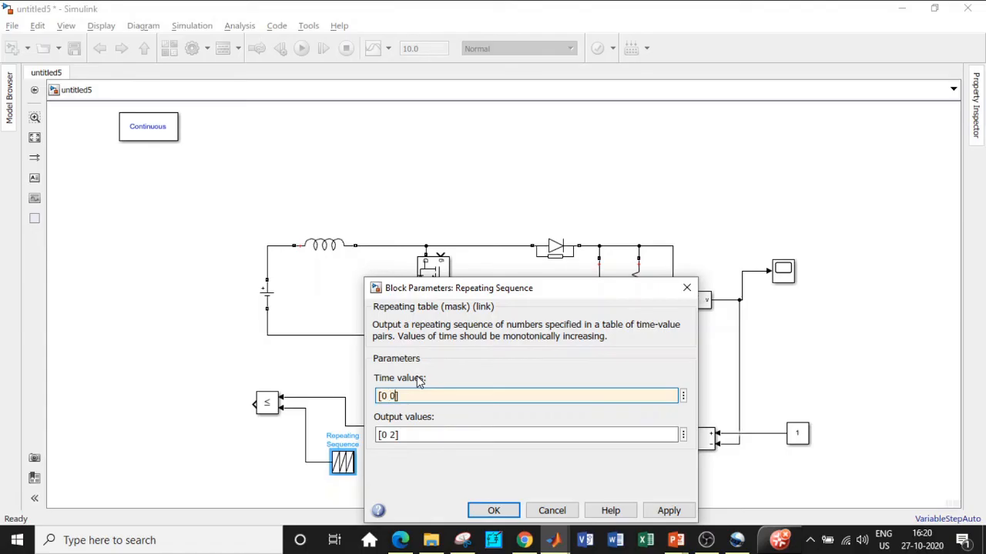
type("0.5 1]")
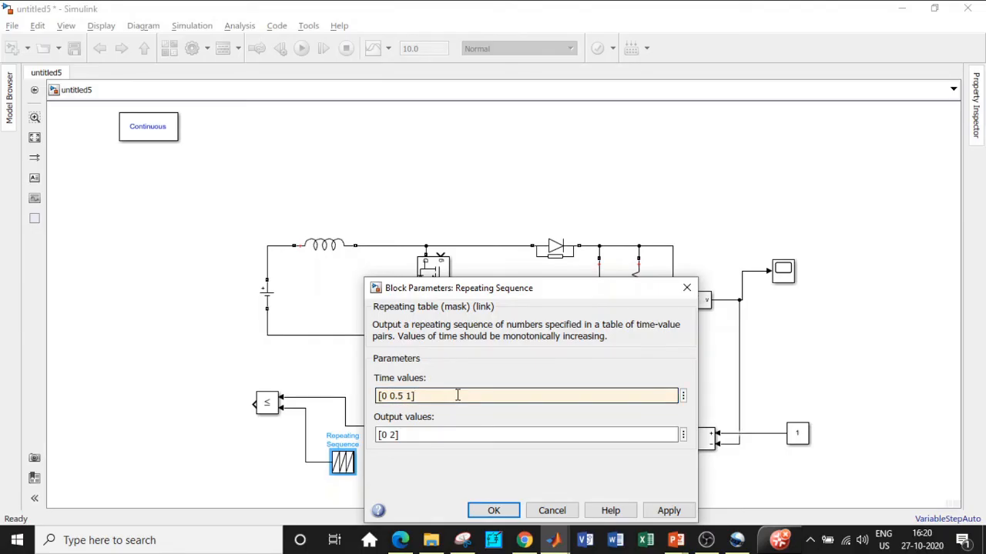
type("/1000")
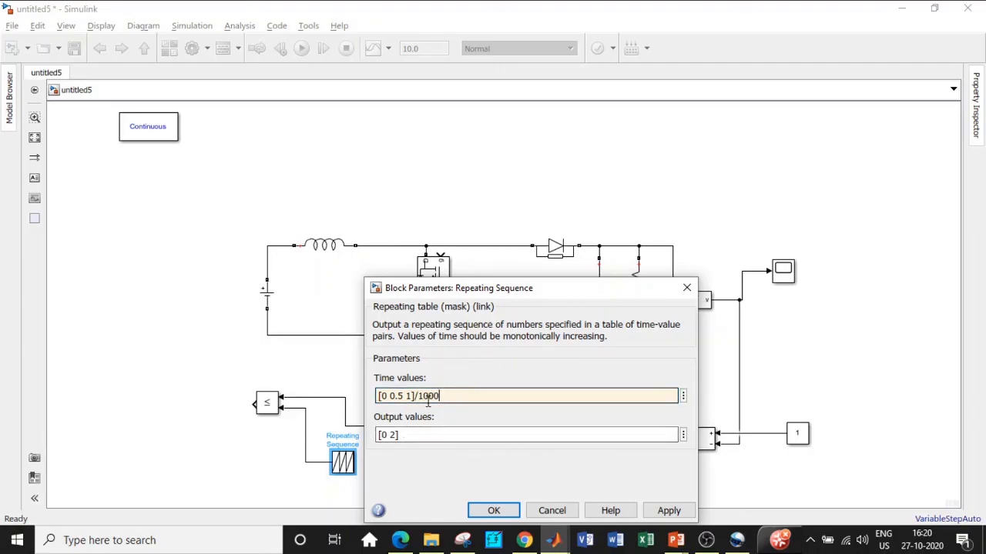
left_click(396, 434)
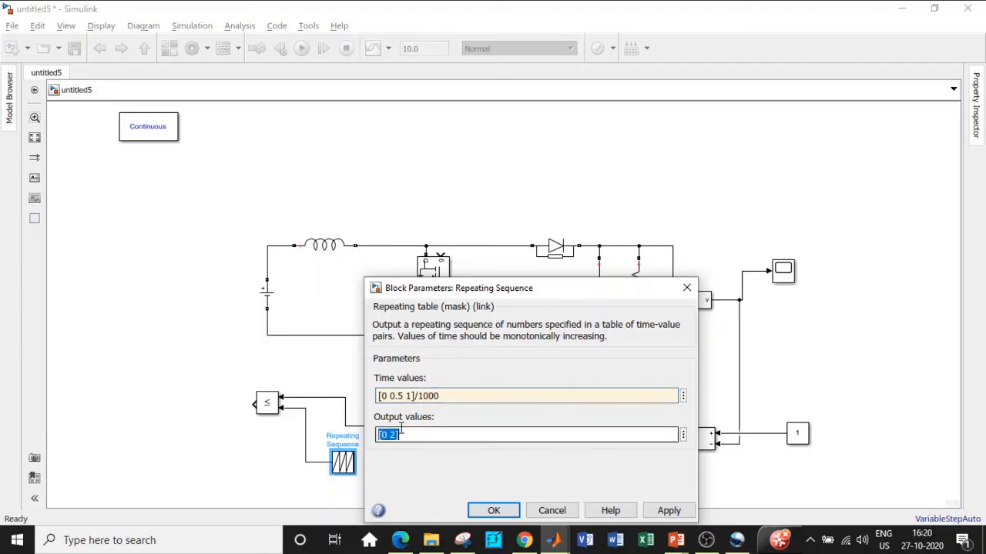
left_click(394, 435)
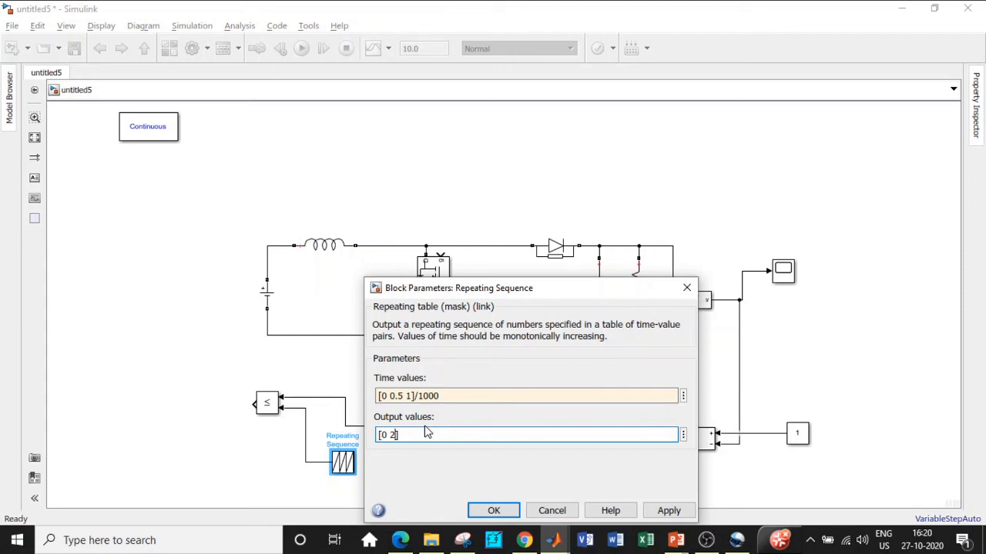
key("BackSpace")
type("1 0")
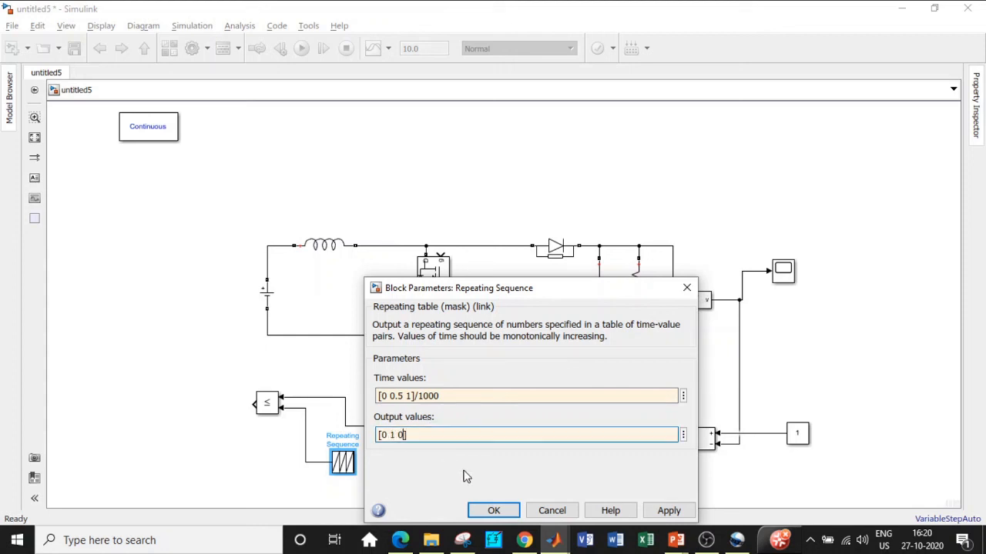
left_click(493, 512)
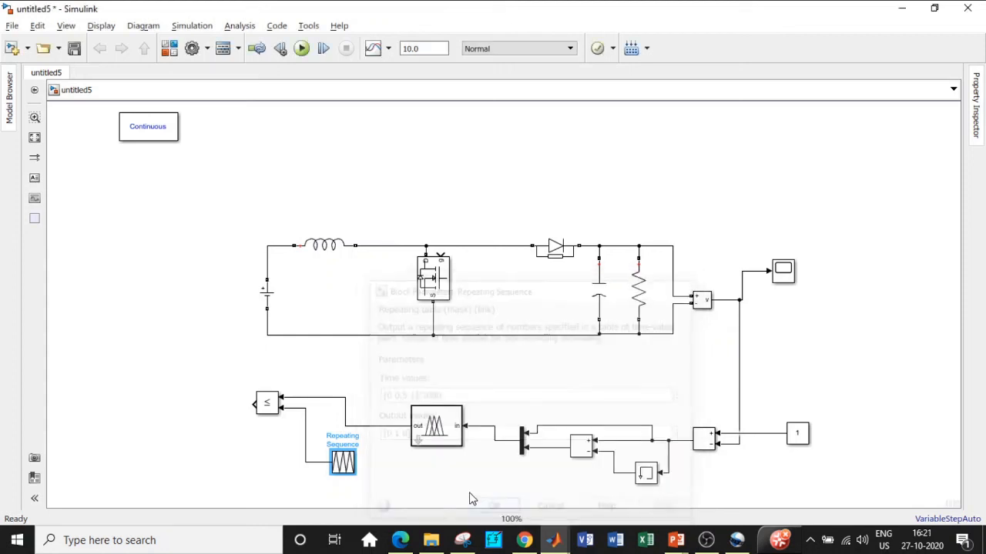
Review the time and output values in the Repeating Sequence block's parameters
double_click(343, 465)
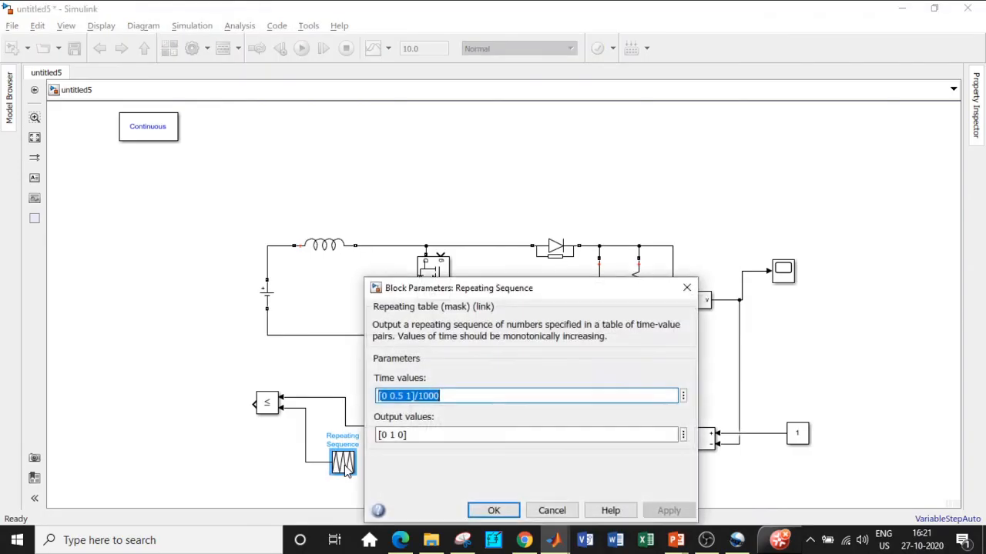
left_click_drag(443, 291, 412, 214)
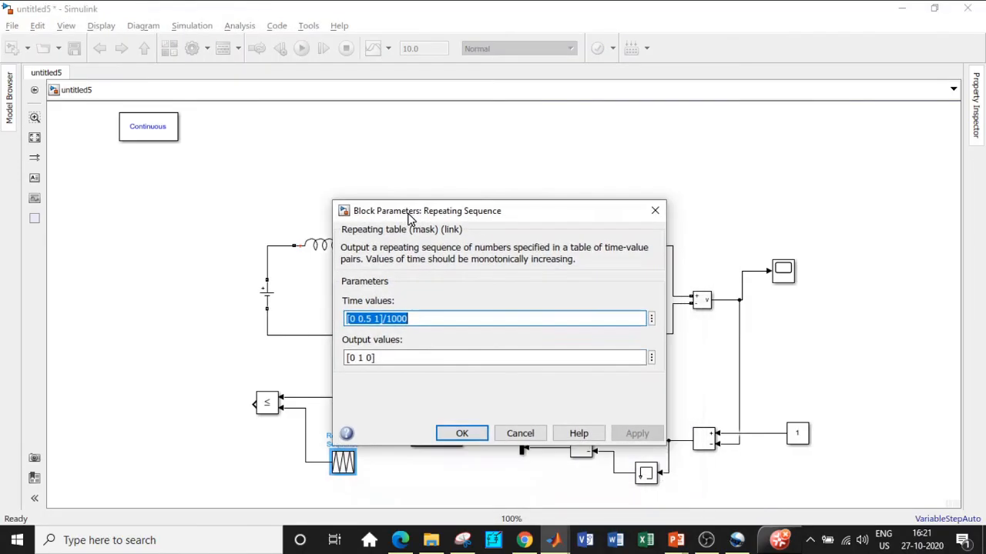
left_click(369, 322)
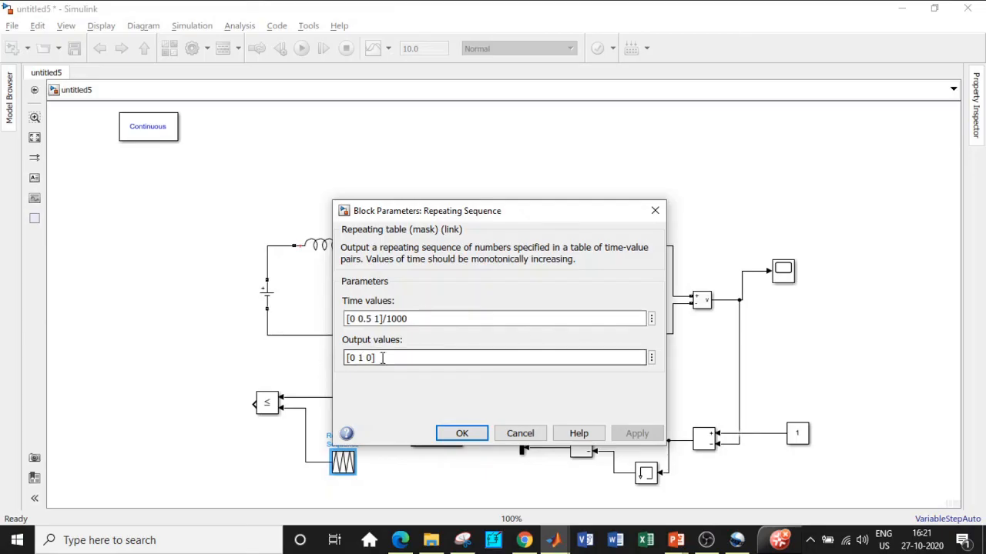
left_click(459, 434)
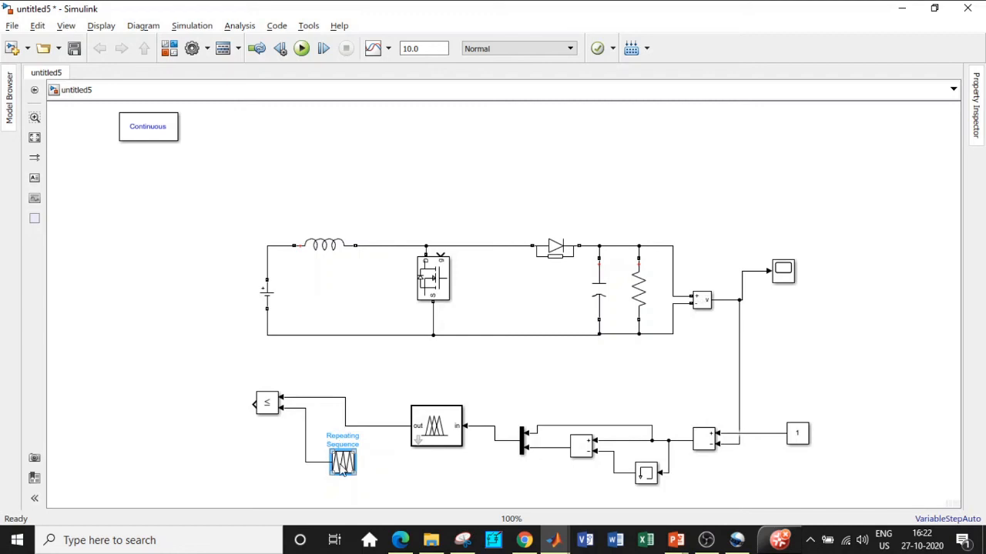
double_click(343, 464)
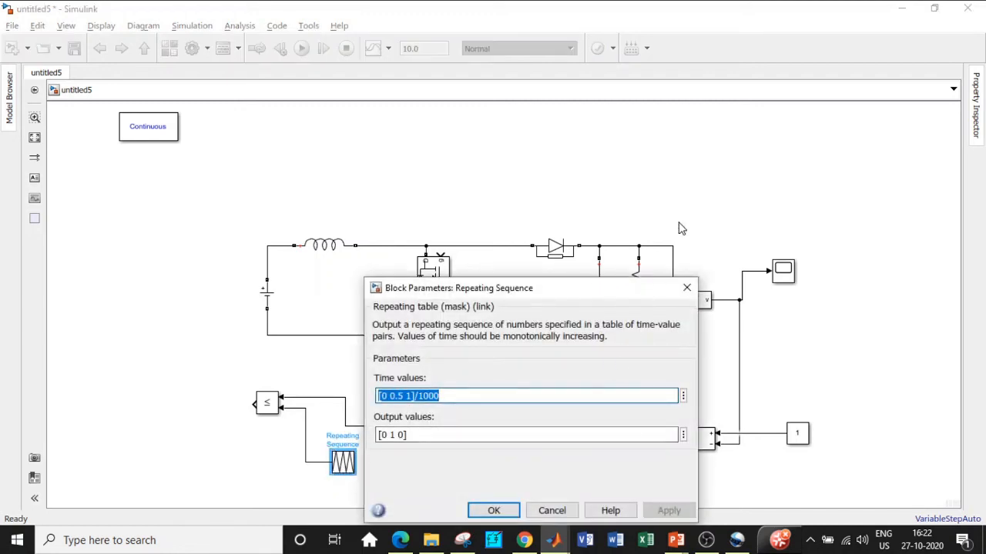
left_click(687, 288)
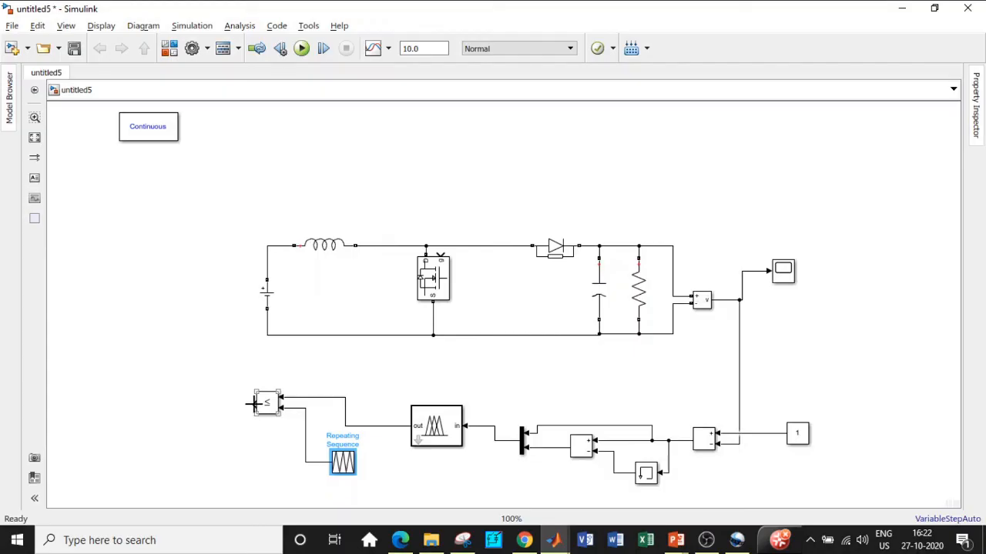
Wire the Relational Operator output to the MOSFET gate and set the reference Constant block's value to 48
mouse_move(255, 403)
left_mouse_down()
mouse_move(229, 368)
mouse_move(453, 231)
mouse_move(440, 252)
left_mouse_up()
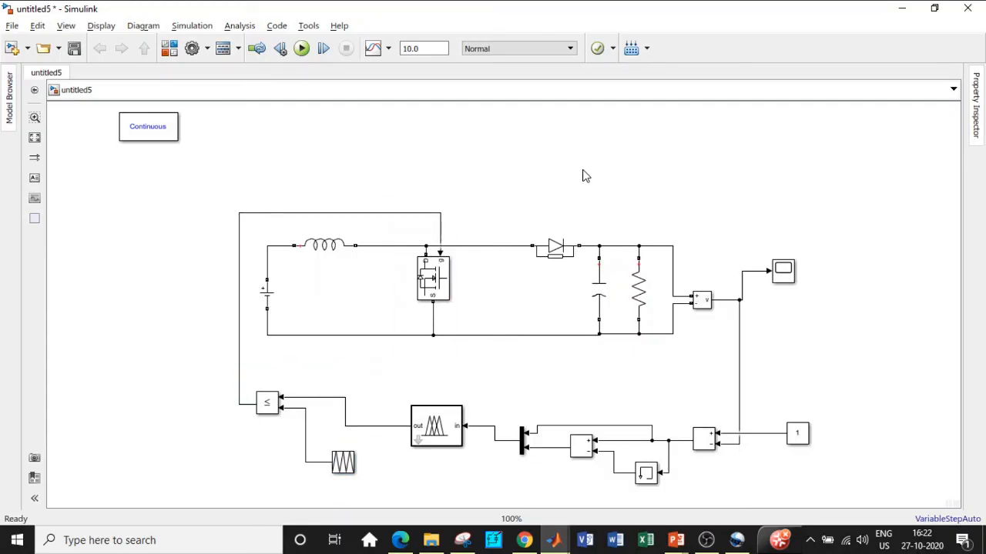
double_click(797, 433)
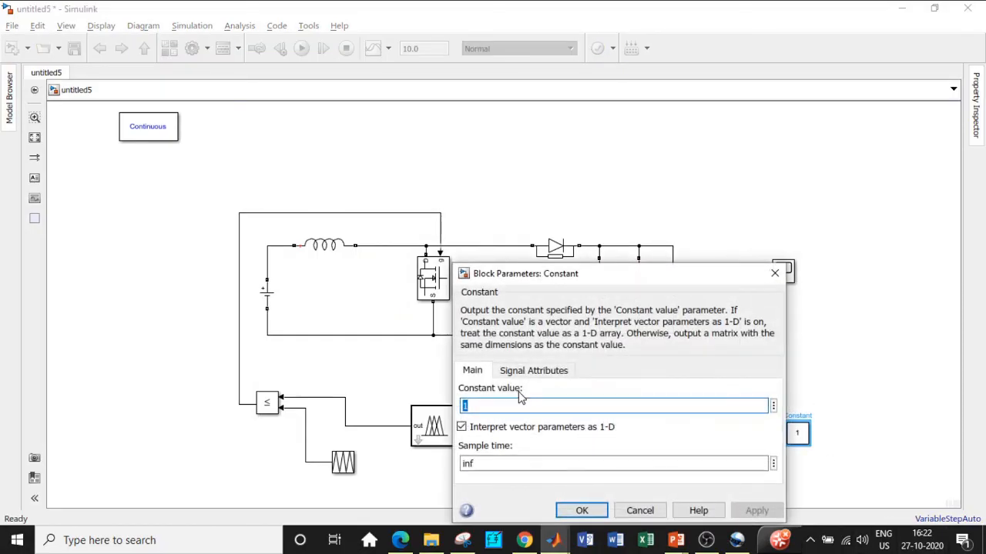
type("48")
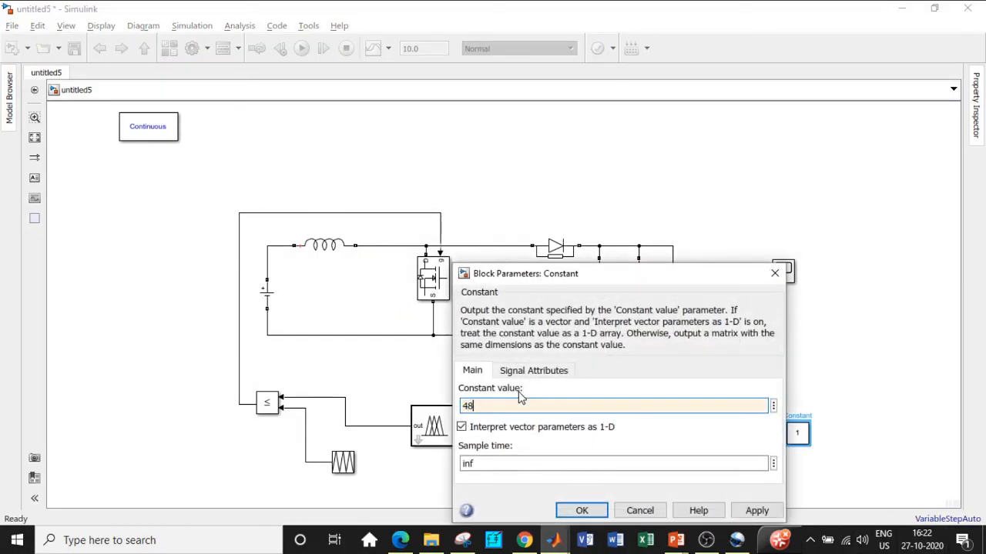
left_click(579, 510)
left_click(703, 244)
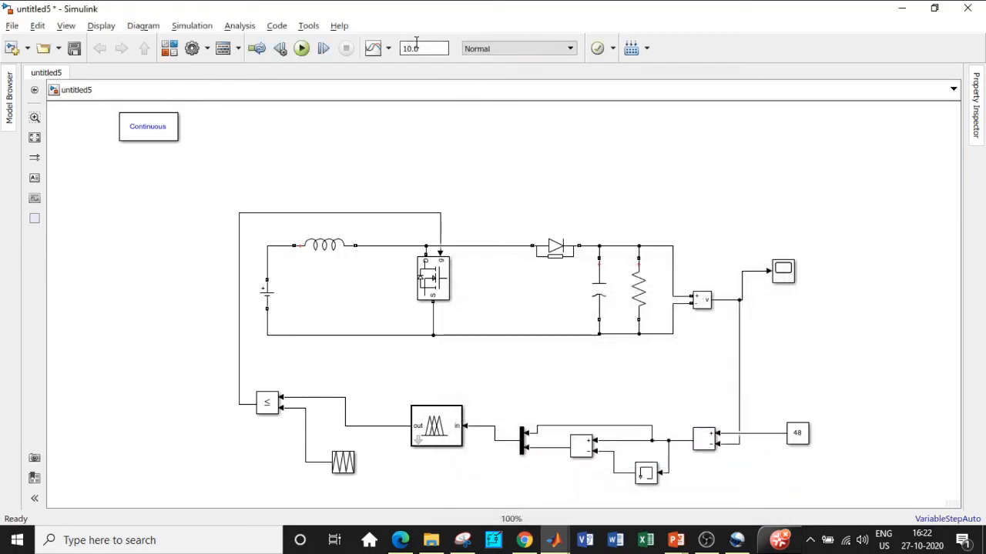
Move the powergui block slightly closer to the circuit and set its simulation type to Discrete with a 50e-6 s sample time
left_click(148, 133)
left_click_drag(149, 134, 214, 139)
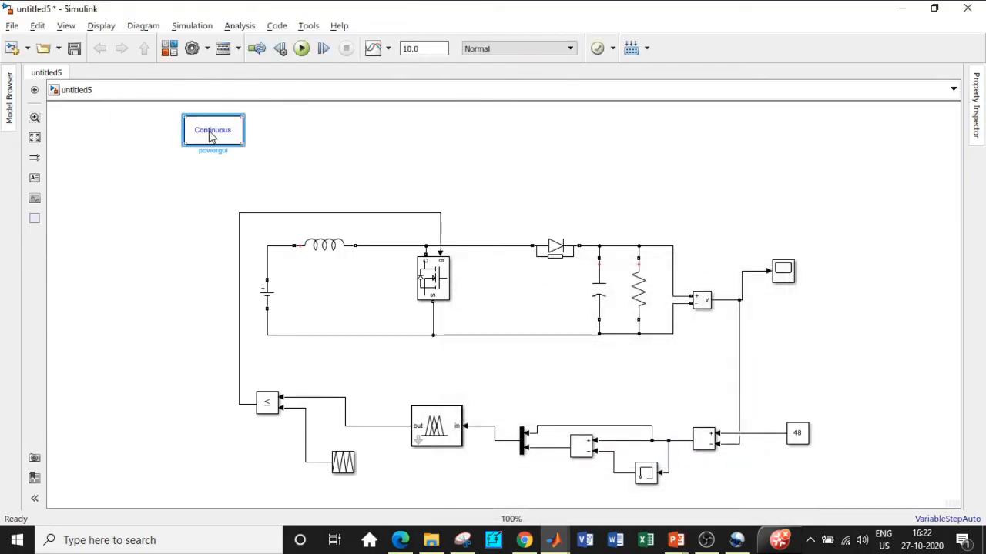
double_click(212, 133)
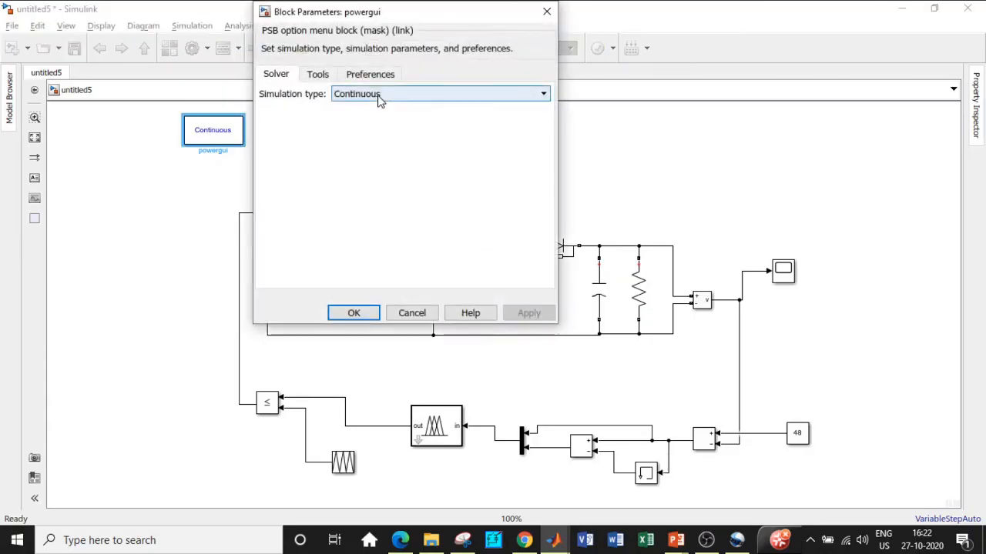
left_click(378, 96)
left_click(365, 121)
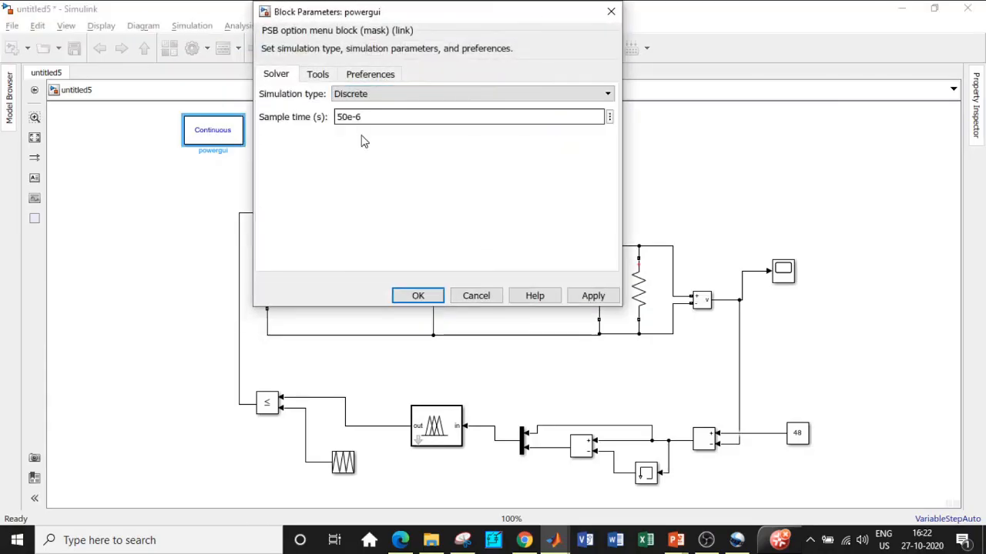
left_click(424, 295)
Set the simulation stop time to 0.5 and run the model
left_click(433, 51)
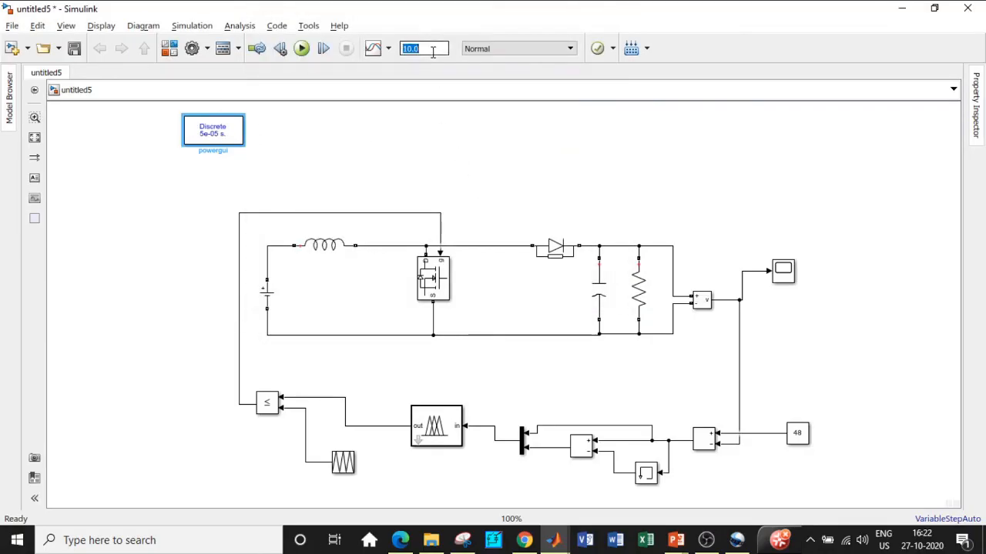
type("1")
left_click_drag(421, 53, 392, 53)
type("0")
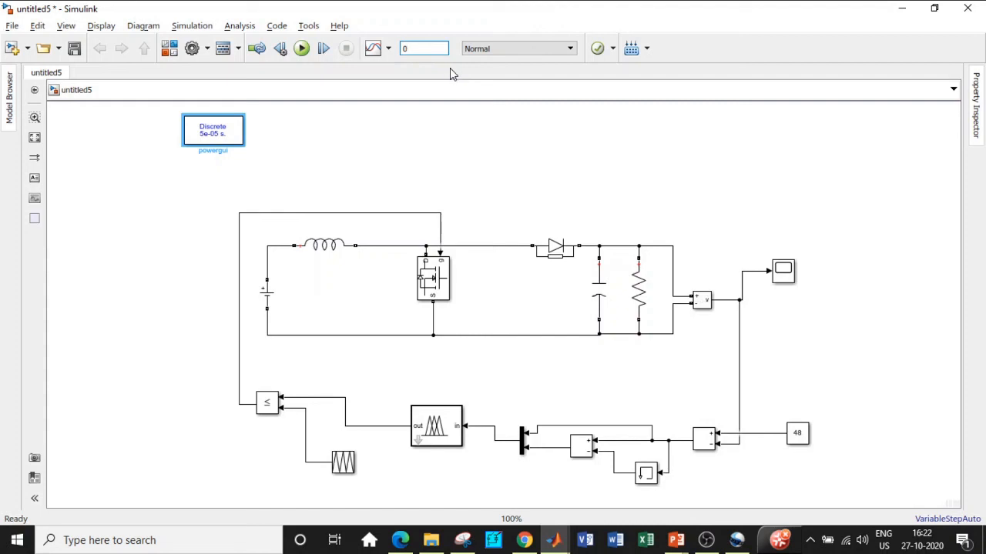
type(".5")
left_click(512, 139)
left_click(302, 49)
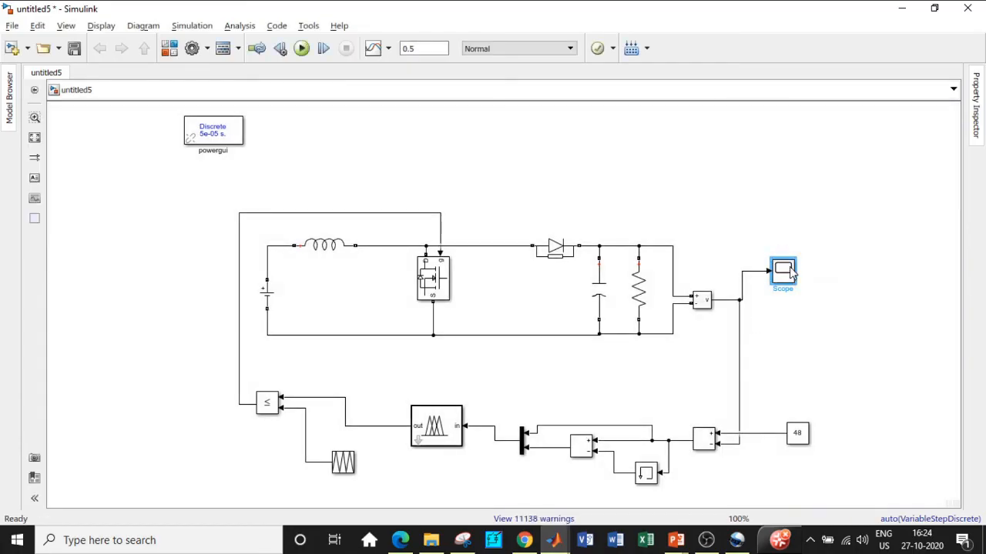
Examine the converter's output voltage in the Scope, fitting the full waveform and enlarging the ripple after the initial rise
double_click(791, 271)
left_click(644, 77)
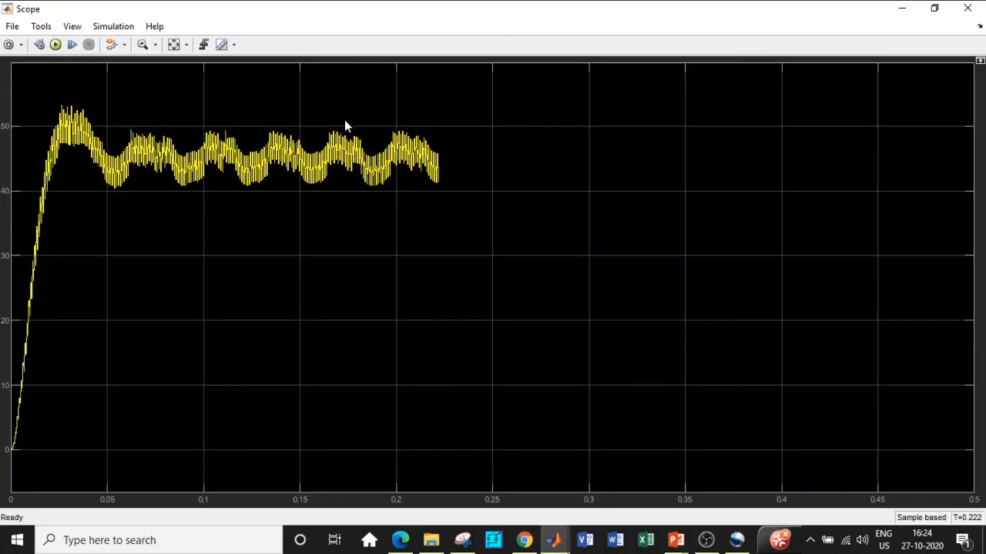
left_click(176, 45)
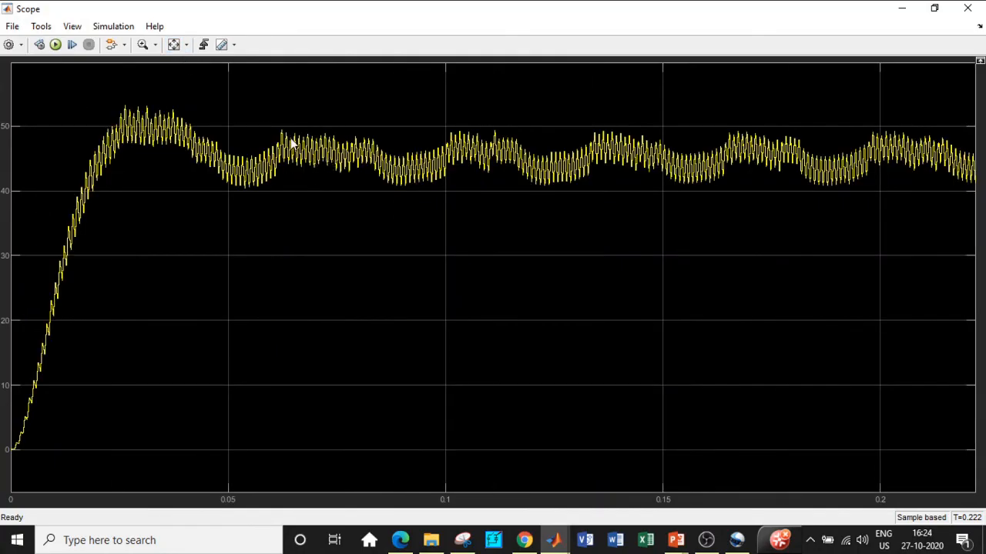
left_click(143, 44)
left_click_drag(235, 84, 658, 207)
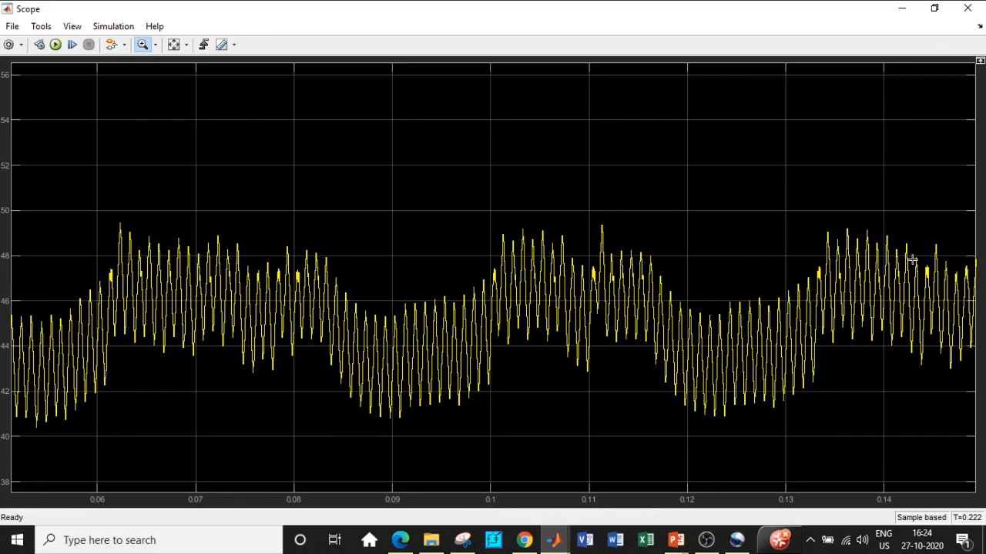
scroll(568, 229, "down", 2)
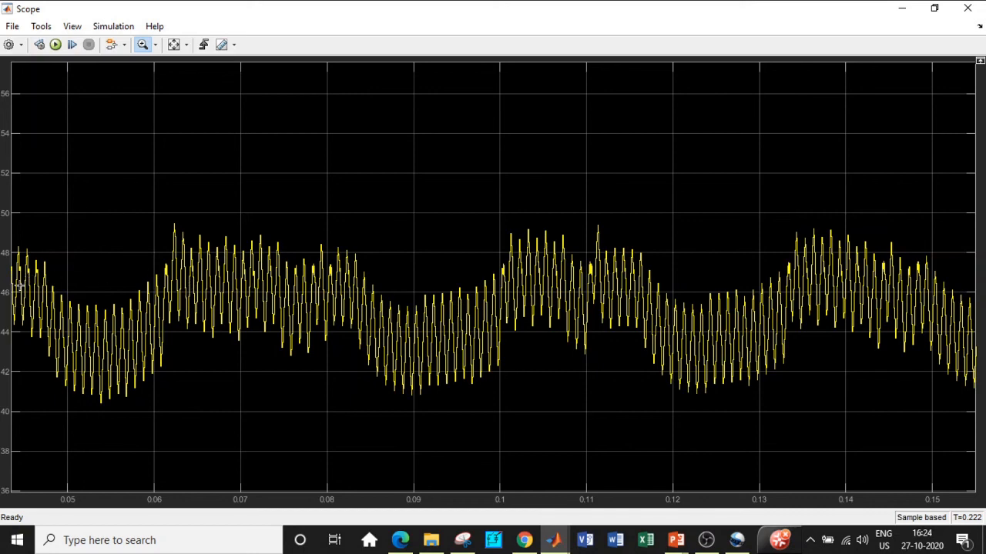
left_click(174, 44)
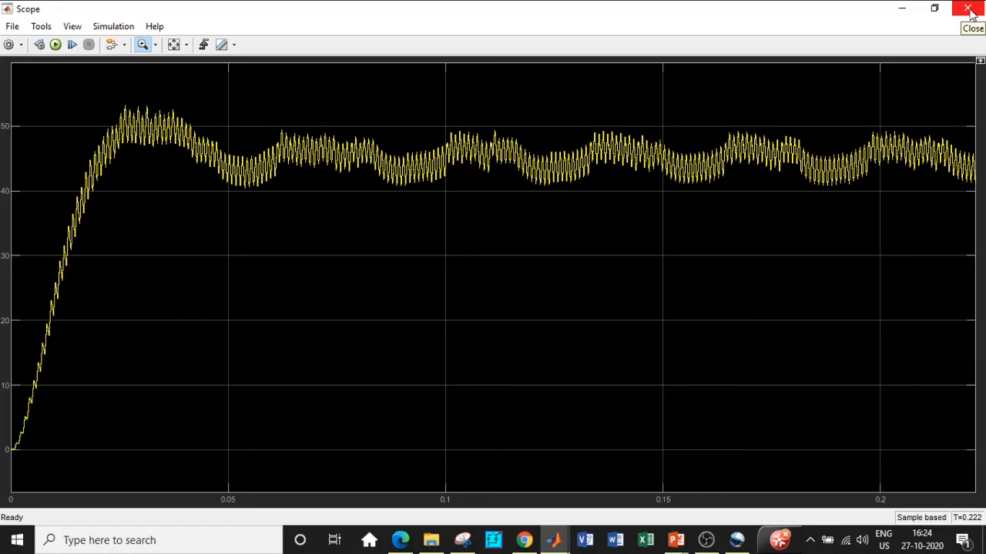
left_click(968, 10)
Change the resistance of the load resistor Series RLC Branch2 and rerun the simulation
double_click(637, 289)
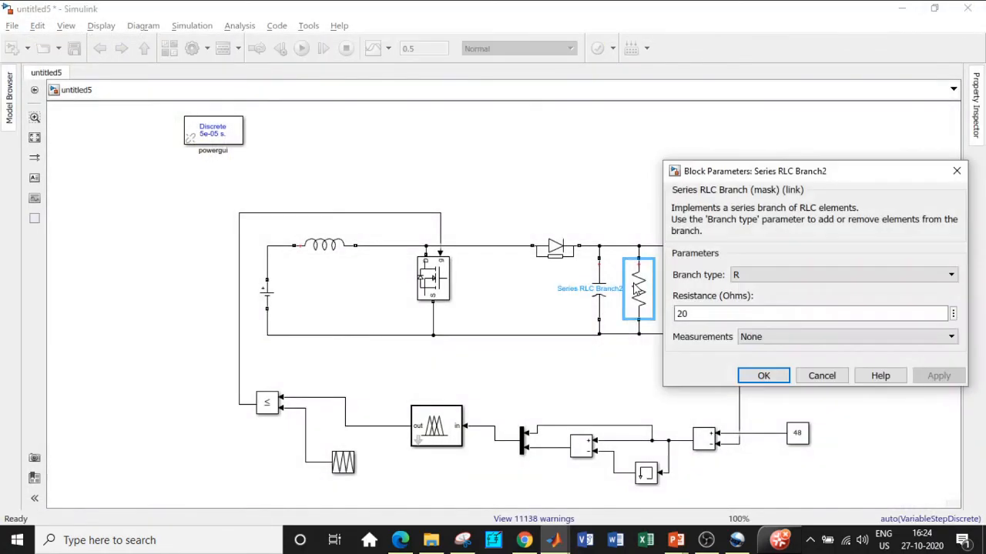
double_click(697, 312)
type("40")
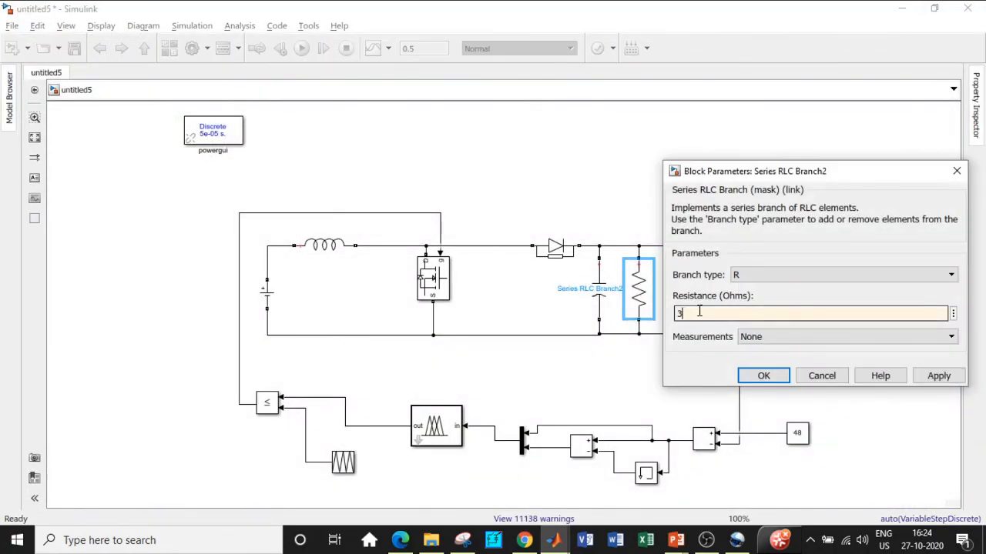
left_click(763, 376)
left_click(301, 48)
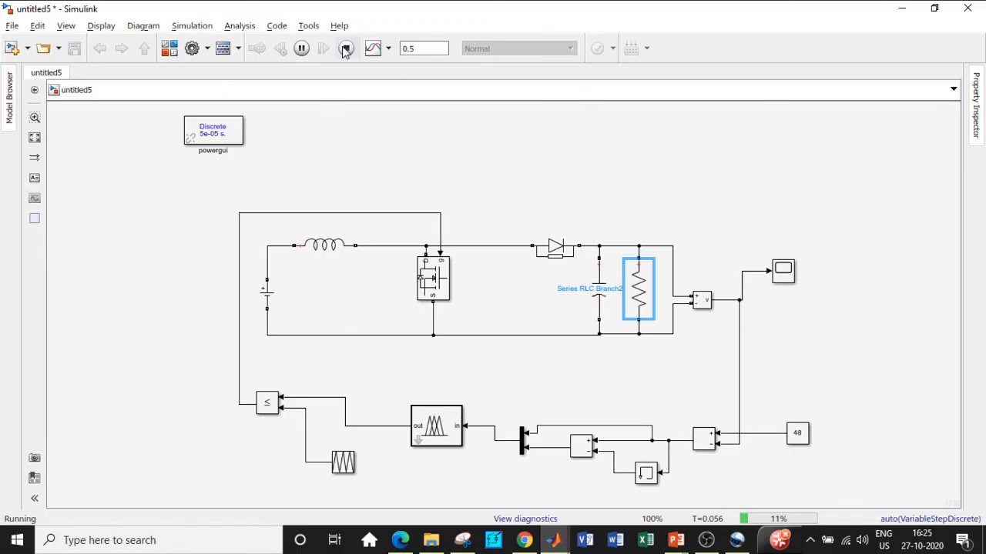
Examine the output voltage ripple in the Scope during the run with the changed load, and stop the simulation
double_click(780, 270)
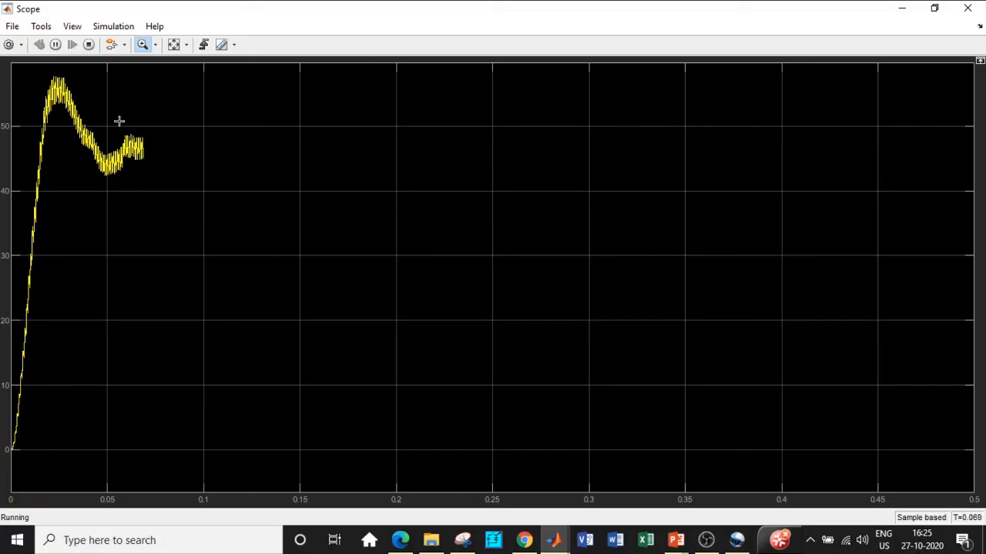
left_click_drag(119, 121, 619, 414)
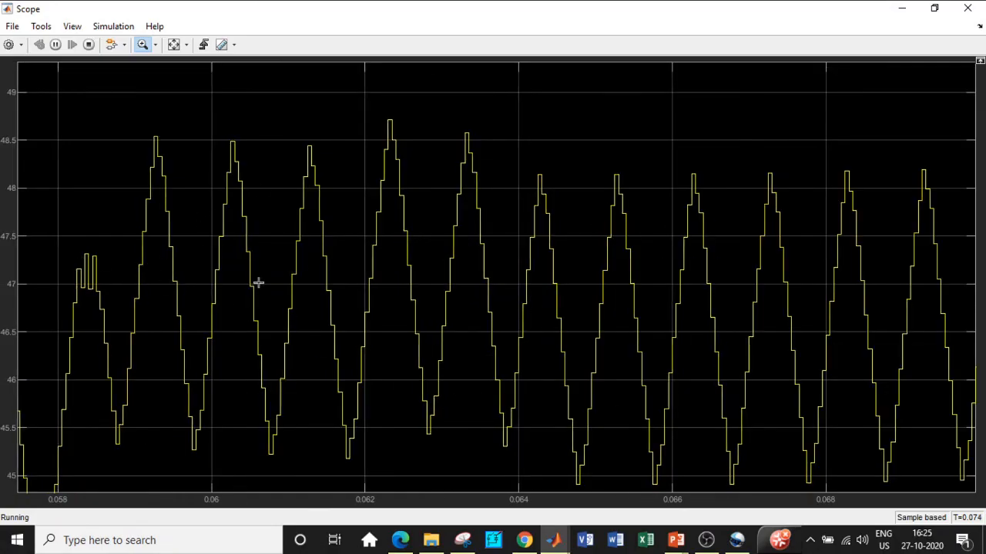
scroll(568, 257, "down", 2)
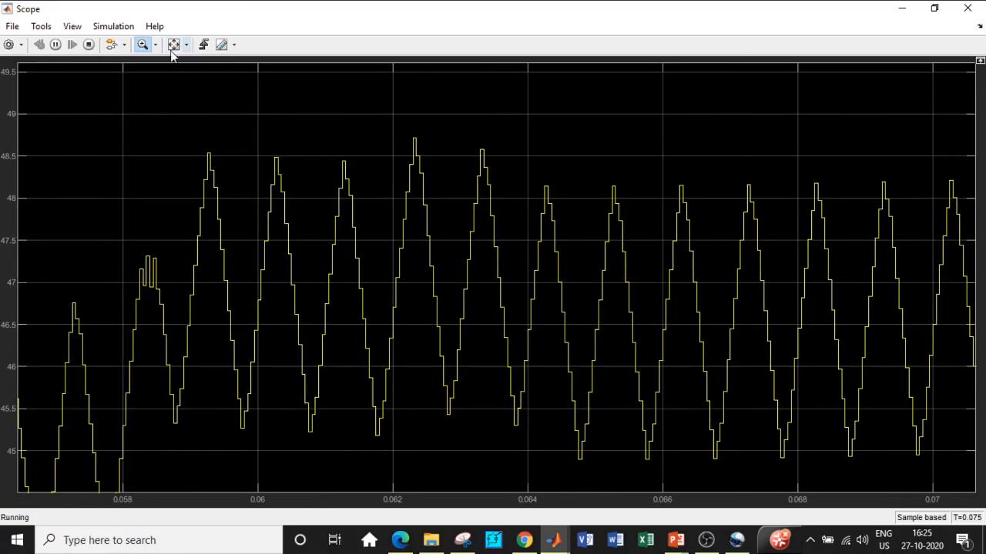
left_click(173, 45)
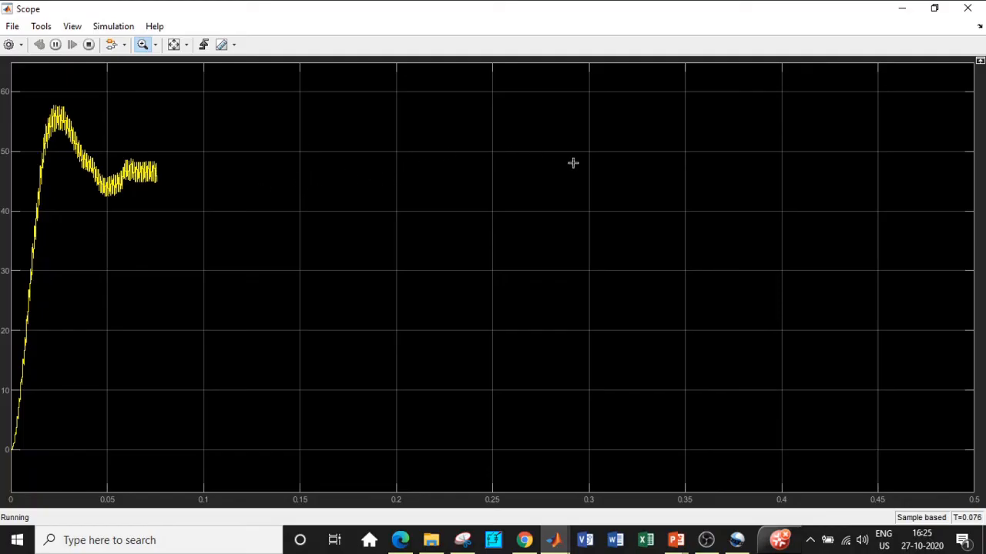
left_click(967, 8)
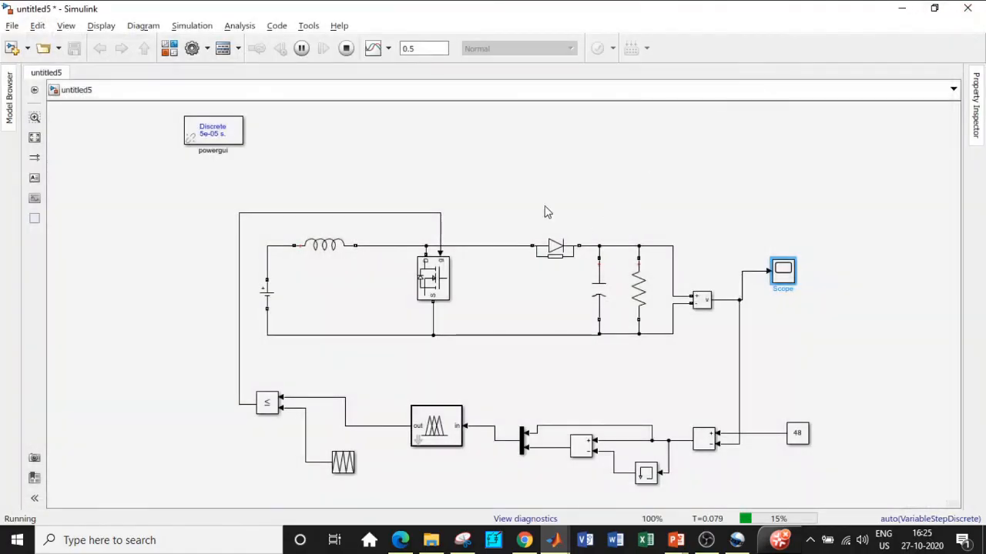
left_click(346, 47)
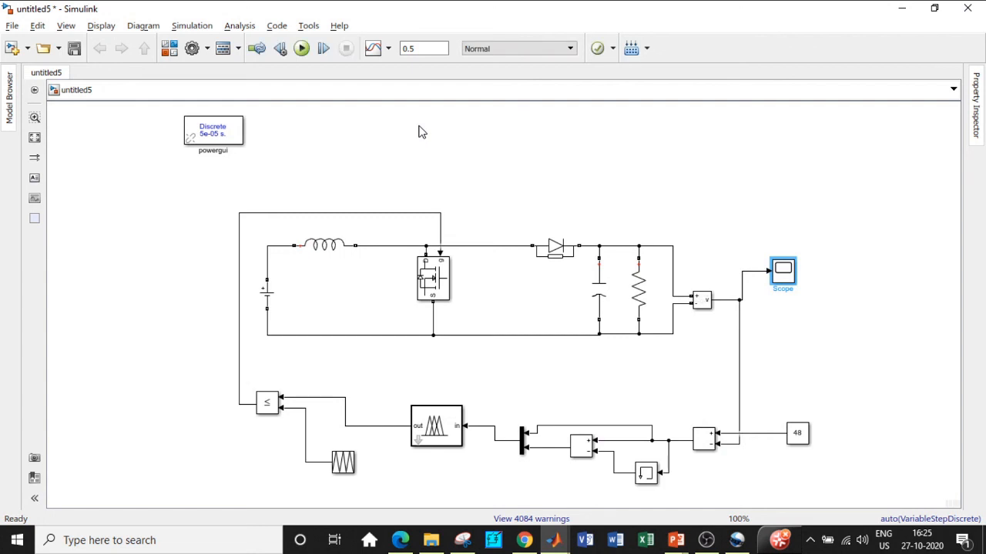